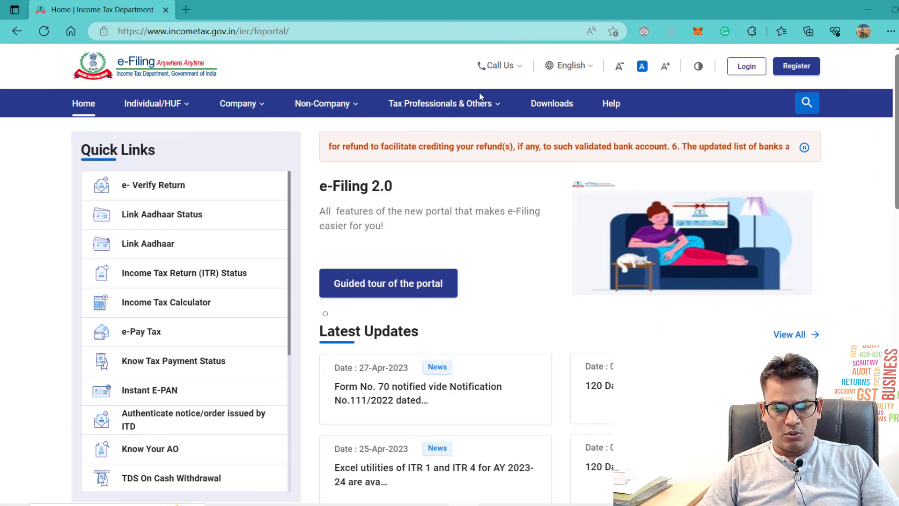
Step: Download the Excel-based ITR 1 utility for AY 2023-24 from the portal's Downloads page
{"action": "left_click", "coordinate": [553, 104]}
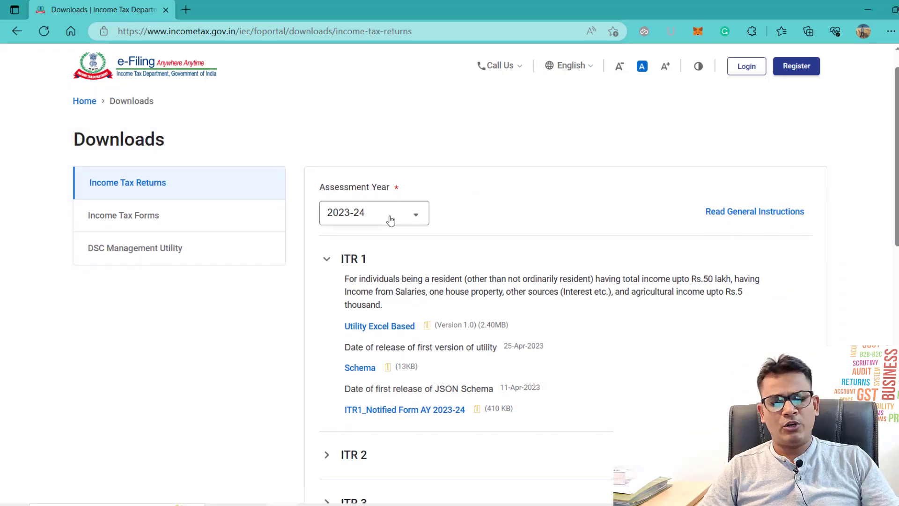
{"action": "scroll", "coordinate": [482, 215], "scroll_direction": "down", "scroll_amount": 1}
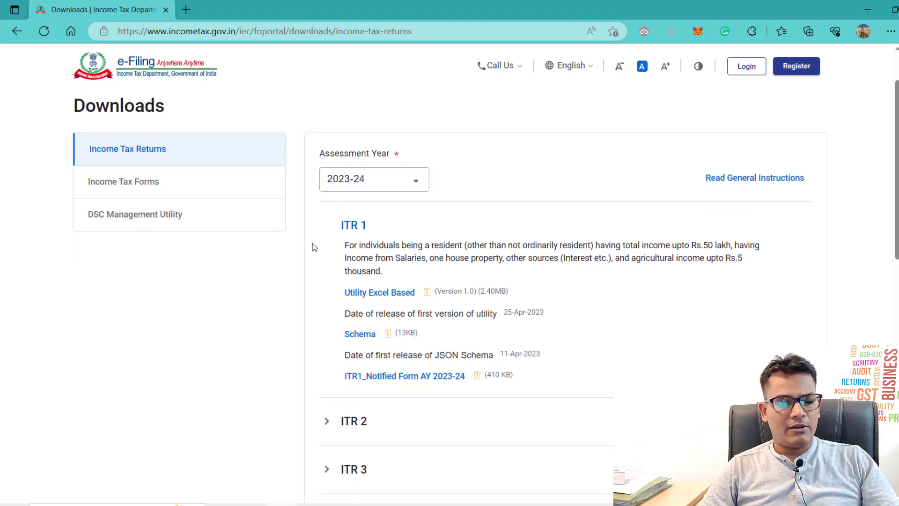
{"action": "left_click", "coordinate": [377, 293]}
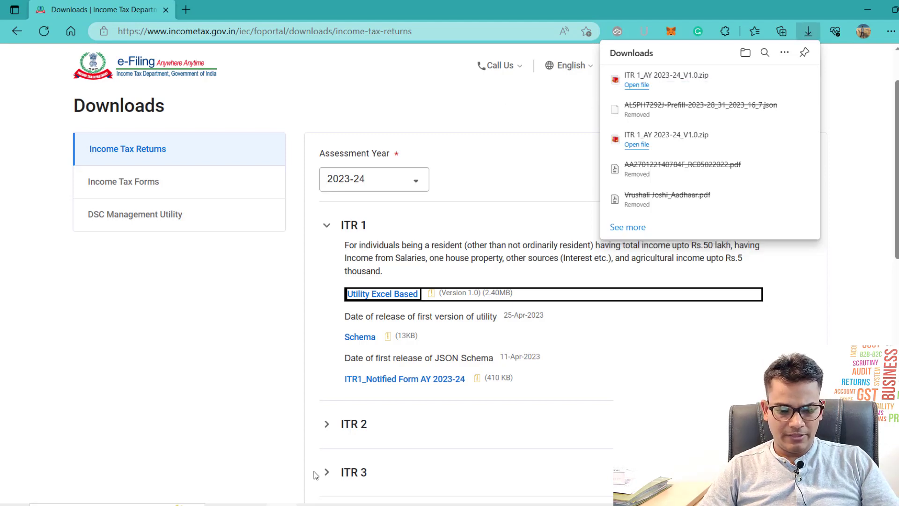
{"action": "left_click", "coordinate": [312, 504]}
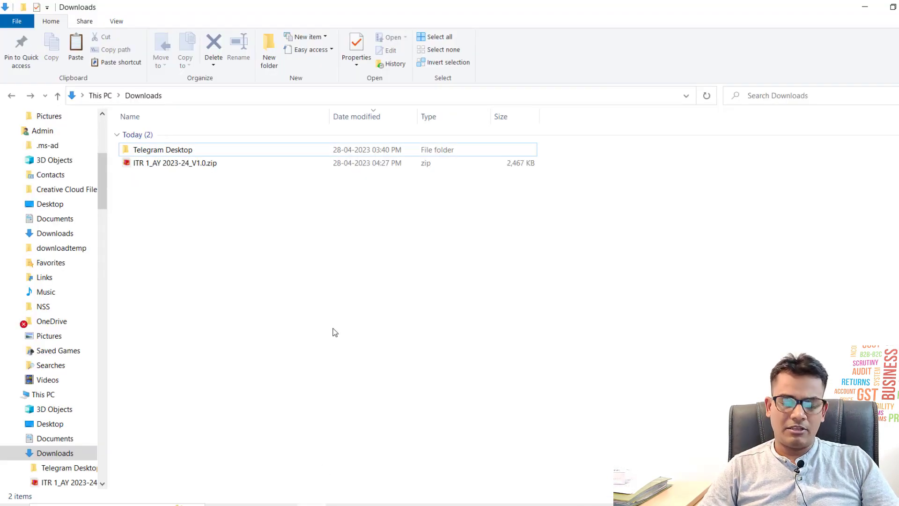
Step: Extract ITR 1_AY 2023-24_V1.0.zip into a same-named folder with WinRAR
{"action": "left_click", "coordinate": [185, 164]}
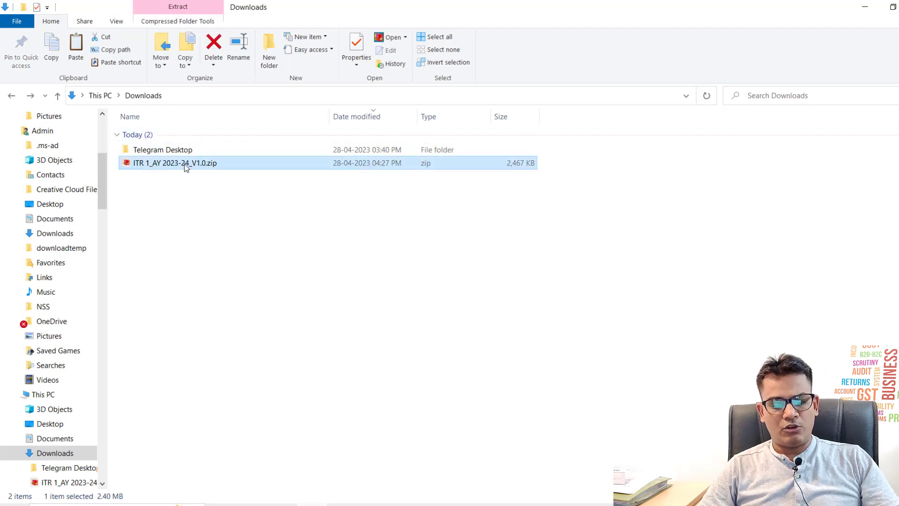
{"action": "right_click", "coordinate": [185, 164]}
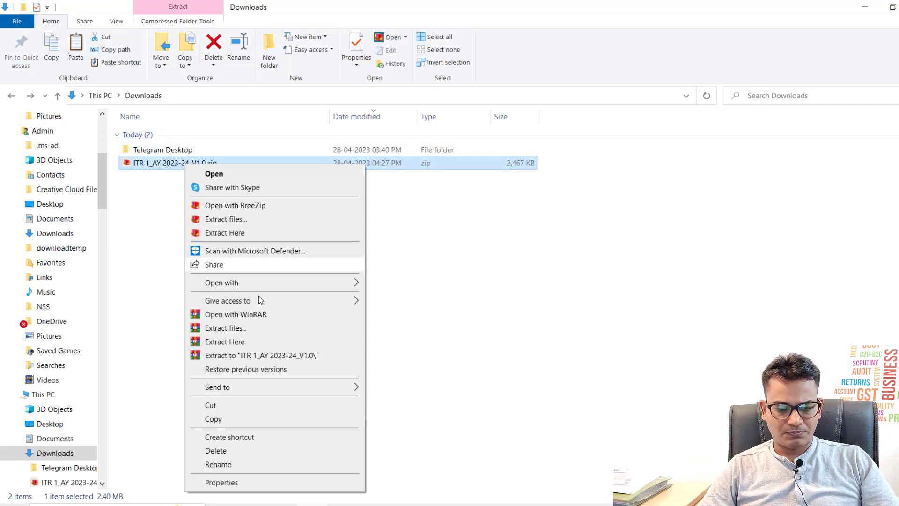
{"action": "left_click", "coordinate": [257, 328]}
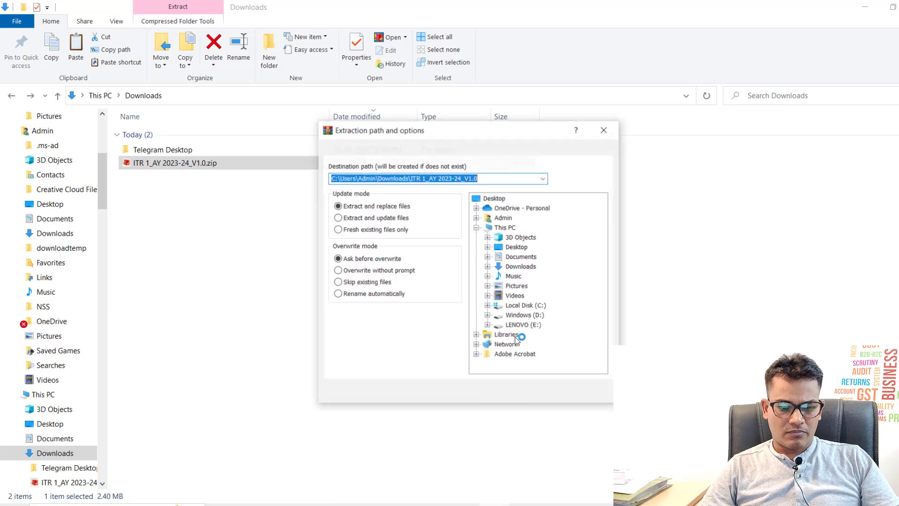
{"action": "left_click", "coordinate": [518, 339]}
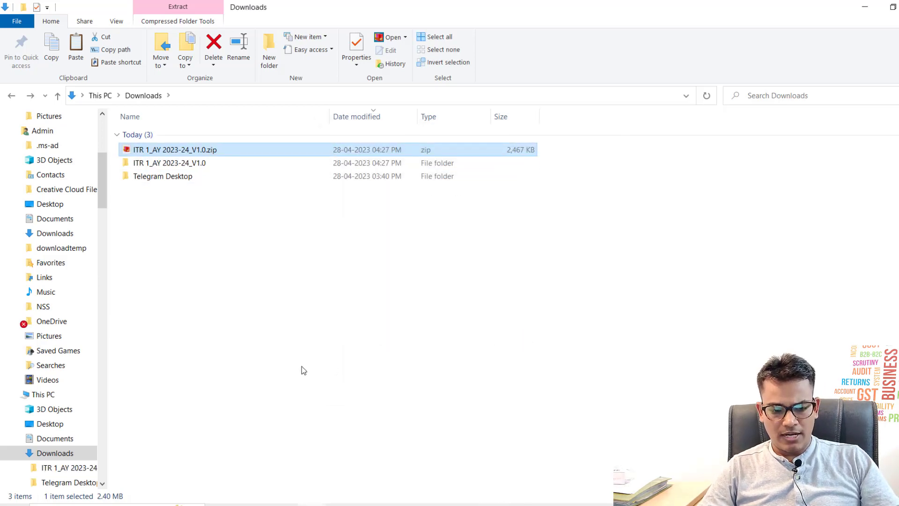
Step: Open the extracted ITR 1_AY 2023-24_V1.0.xlsm utility in Excel
{"action": "key", "text": "Down"}
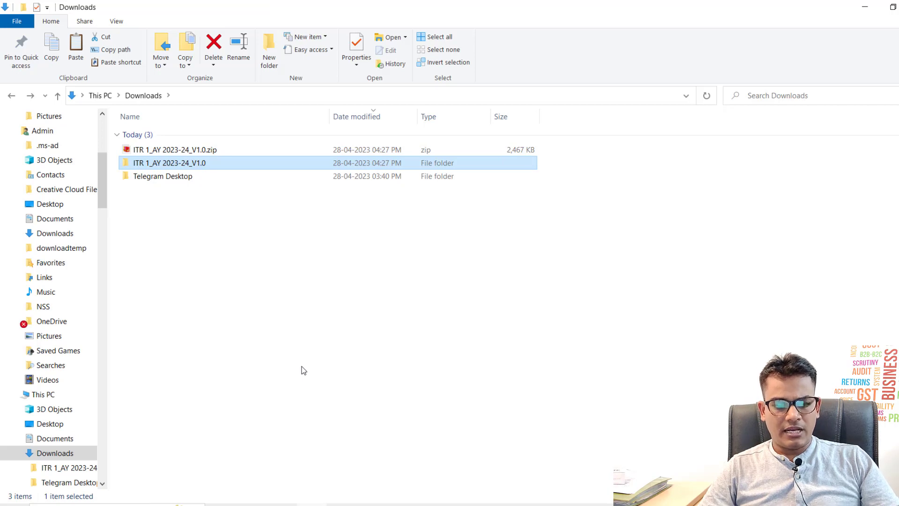
{"action": "key", "text": "Return"}
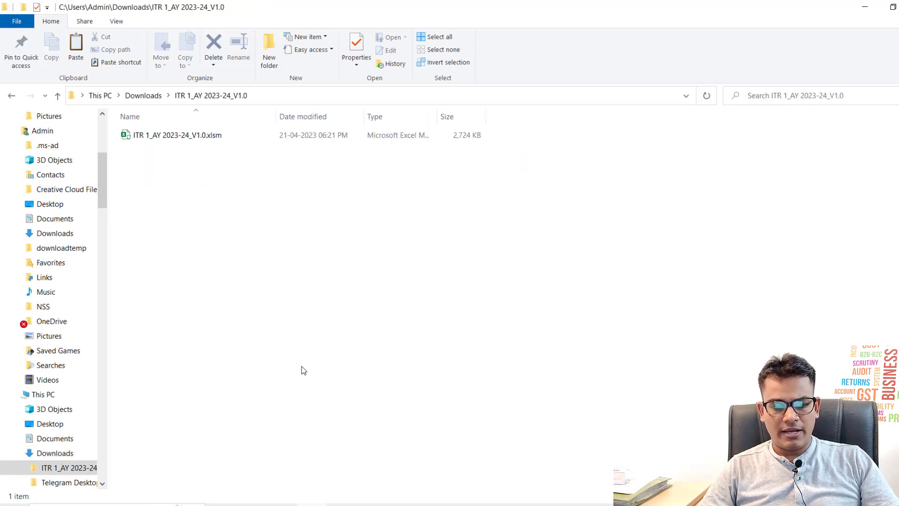
{"action": "key", "text": "Down"}
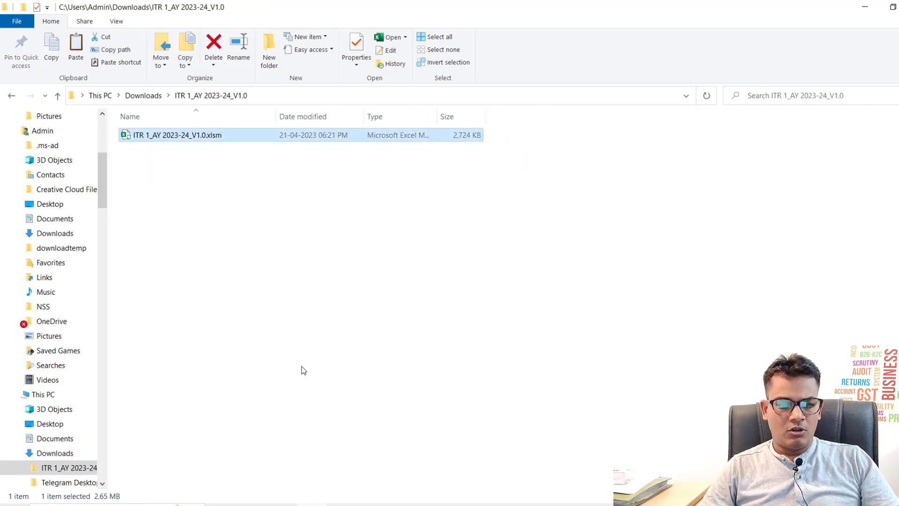
{"action": "key", "text": "Return"}
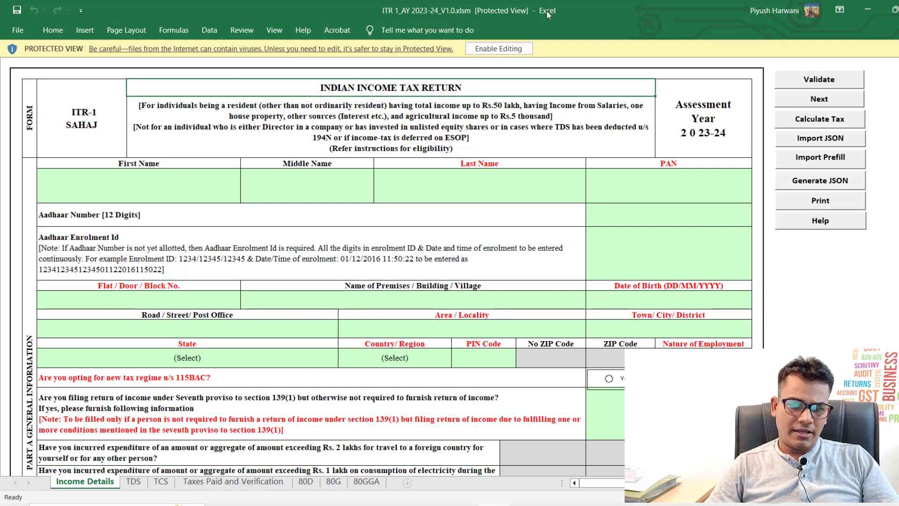
Step: Enable editing, dismiss the activation prompt, and close the workbook without saving
{"action": "left_click", "coordinate": [497, 48]}
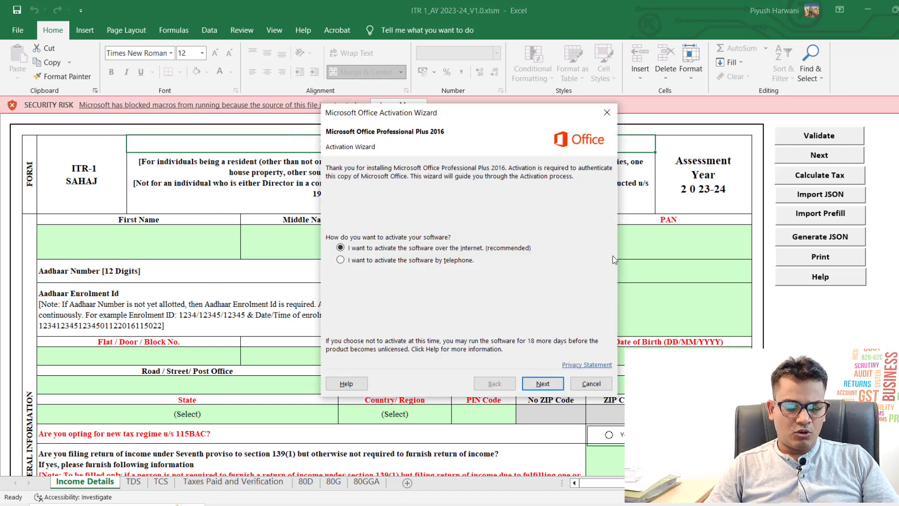
{"action": "left_click", "coordinate": [582, 386]}
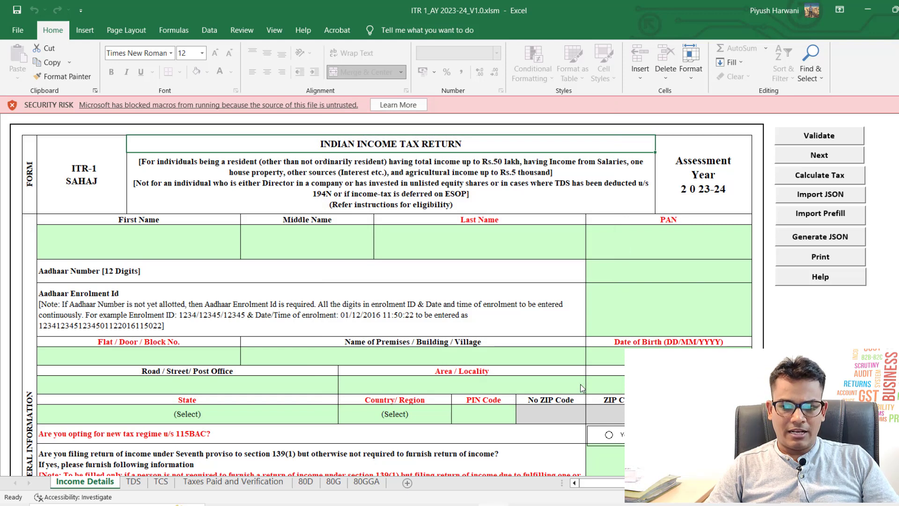
{"action": "key", "text": "alt+F4"}
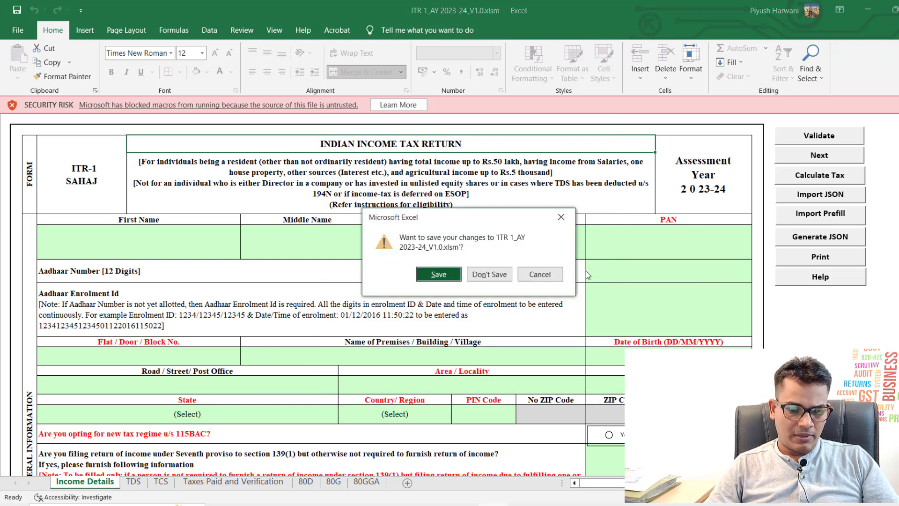
{"action": "left_click", "coordinate": [480, 280]}
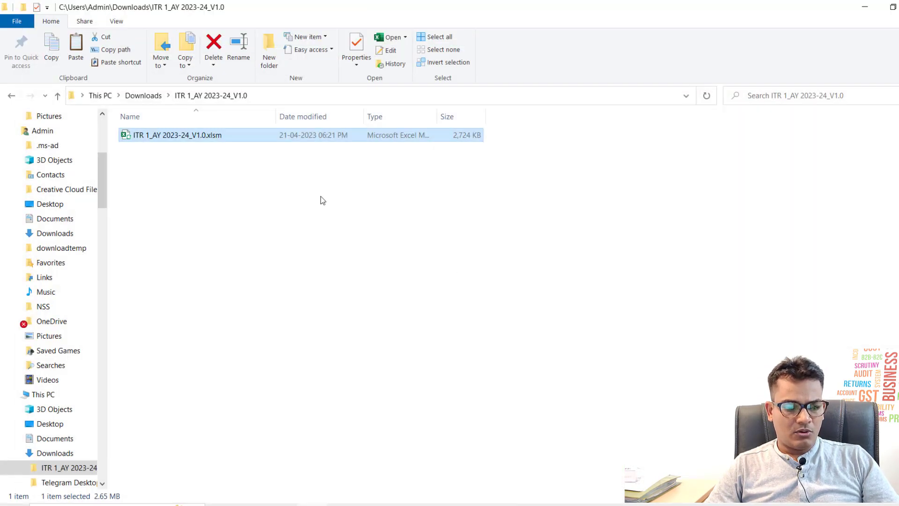
Step: Tick Unblock in the xlsm file's Properties, apply it, and reopen the utility
{"action": "right_click", "coordinate": [204, 135]}
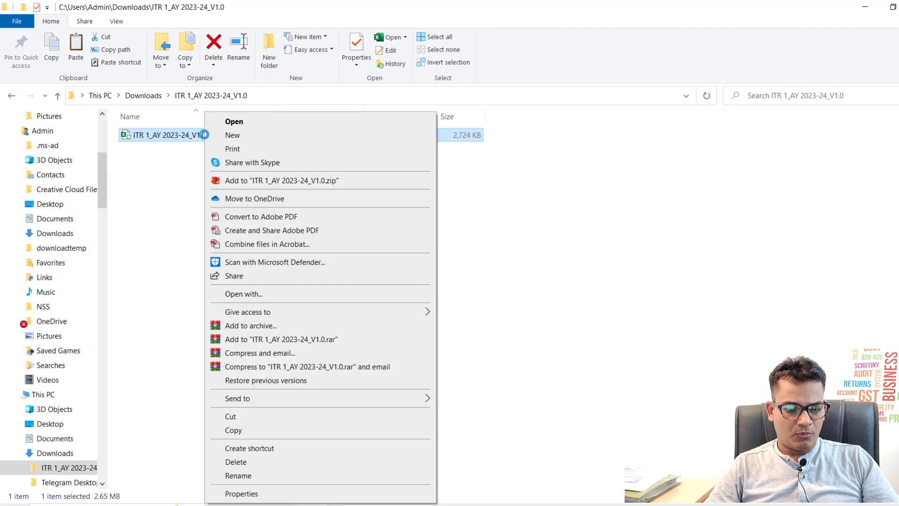
{"action": "left_click", "coordinate": [290, 498]}
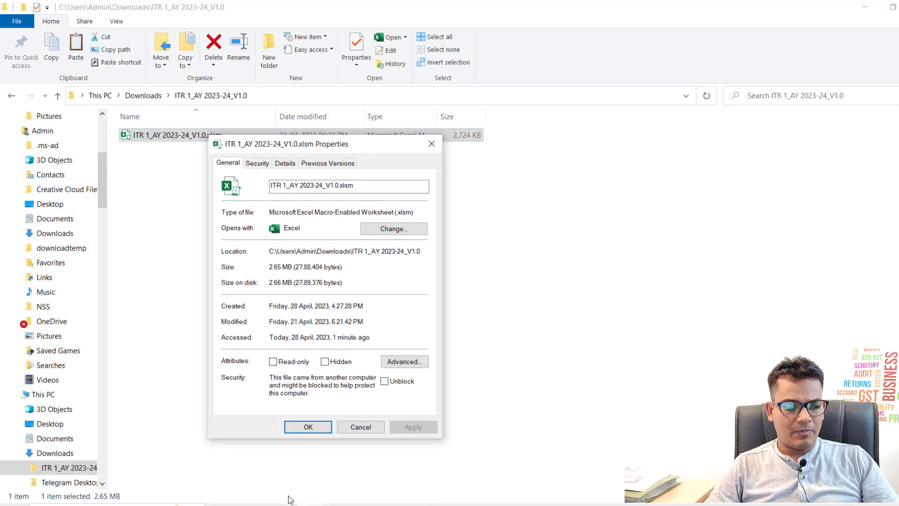
{"action": "left_click", "coordinate": [385, 382]}
{"action": "left_click", "coordinate": [412, 427]}
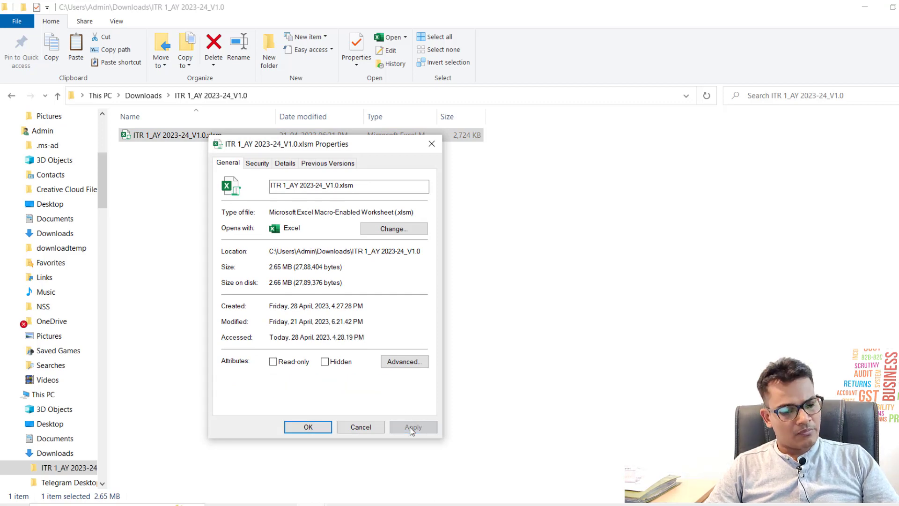
{"action": "left_click", "coordinate": [325, 427]}
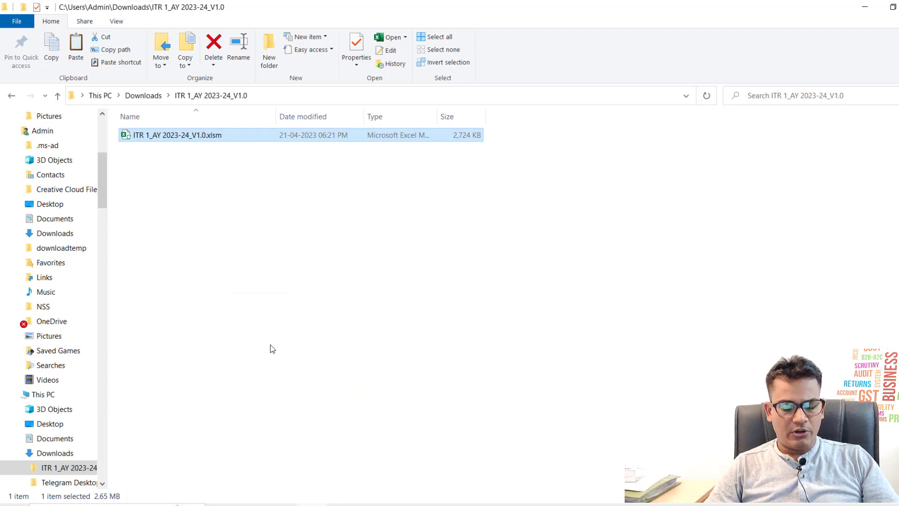
{"action": "key", "text": "Return"}
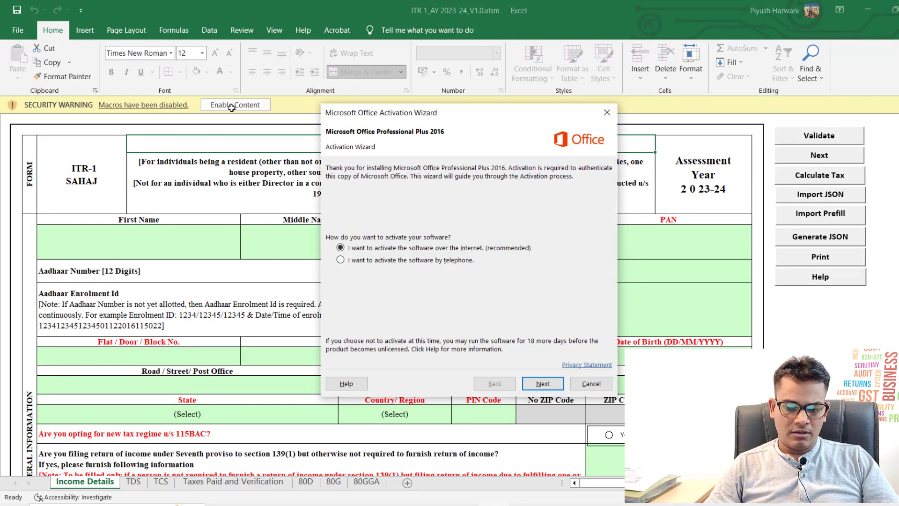
Step: Dismiss the activation prompt, enable the workbook's macros, and acknowledge the data-entry message
{"action": "left_click", "coordinate": [591, 384]}
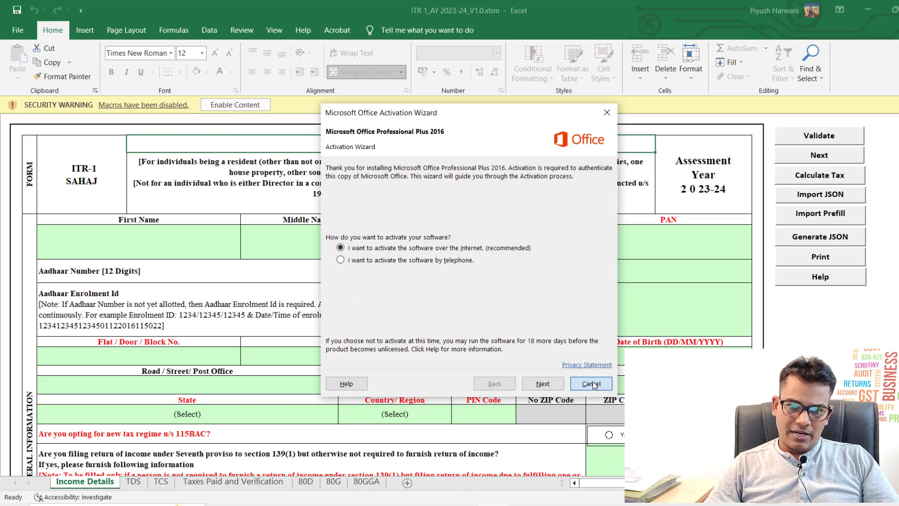
{"action": "left_click", "coordinate": [220, 108]}
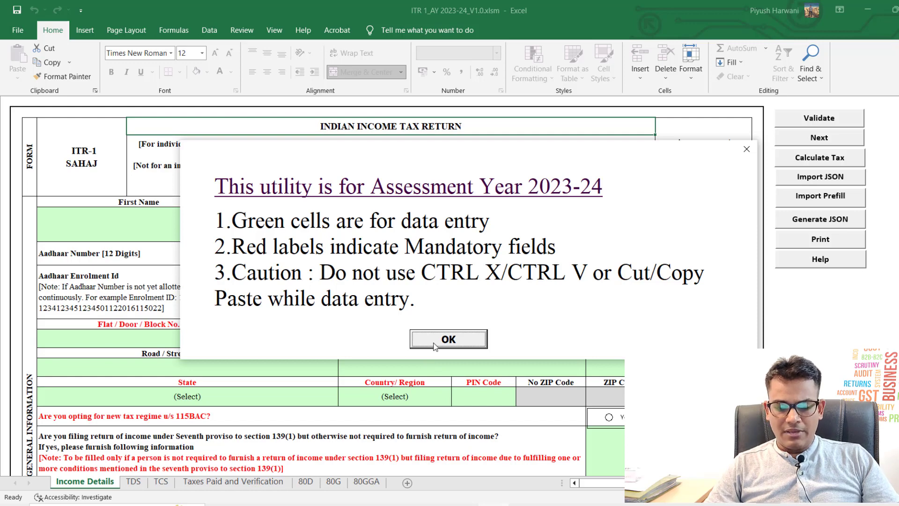
{"action": "left_click", "coordinate": [435, 342]}
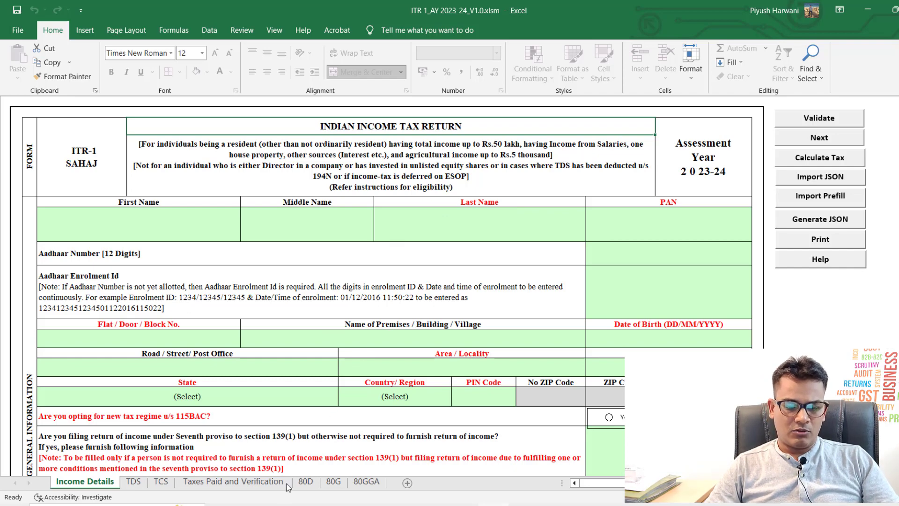
Step: Go to the e-Filing login page and submit the account's user ID
{"action": "left_click", "coordinate": [281, 505]}
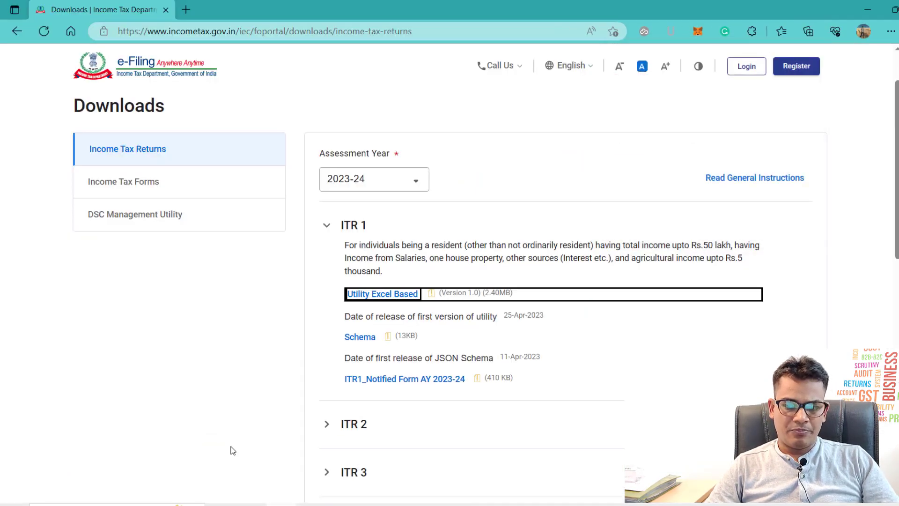
{"action": "scroll", "coordinate": [231, 449], "scroll_direction": "up", "scroll_amount": 2}
{"action": "left_click", "coordinate": [731, 69]}
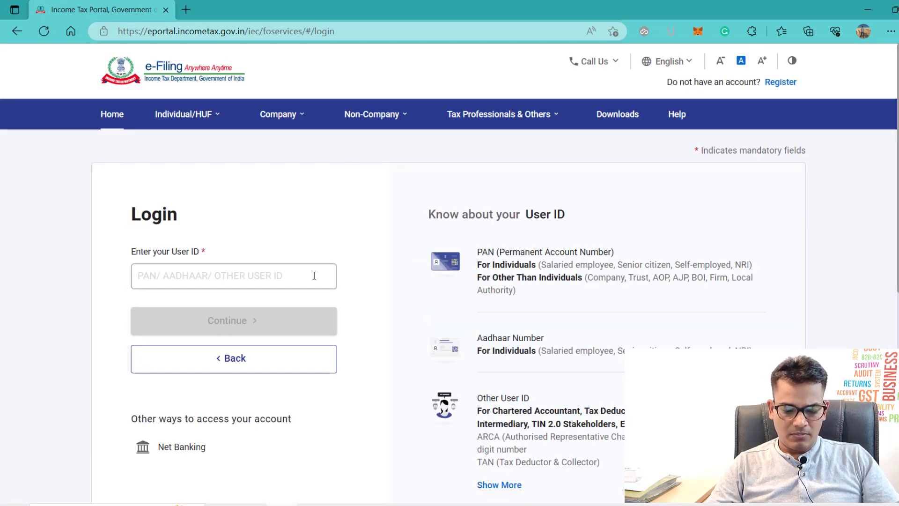
{"action": "left_click", "coordinate": [314, 276]}
{"action": "type", "text": "??????????"}
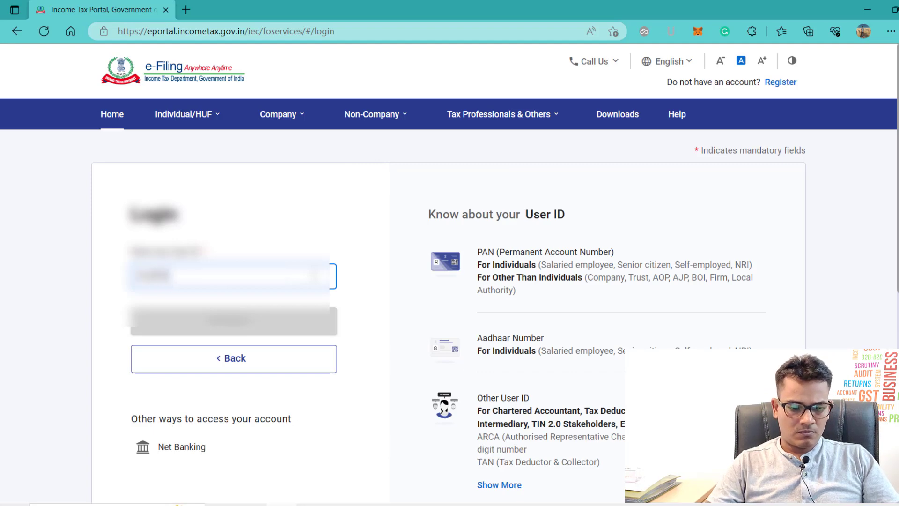
{"action": "key", "text": "Return"}
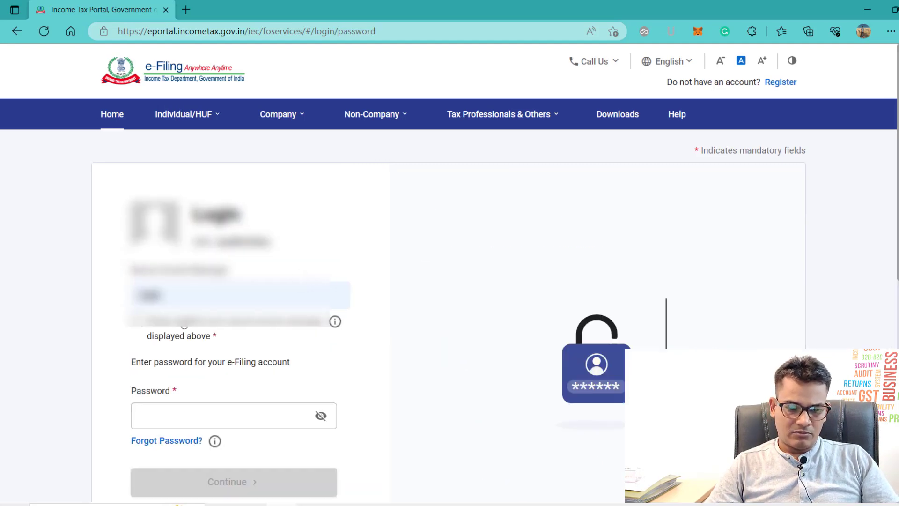
Step: Confirm the secure access message and log in with the account password
{"action": "left_click", "coordinate": [137, 322]}
{"action": "left_click", "coordinate": [189, 412]}
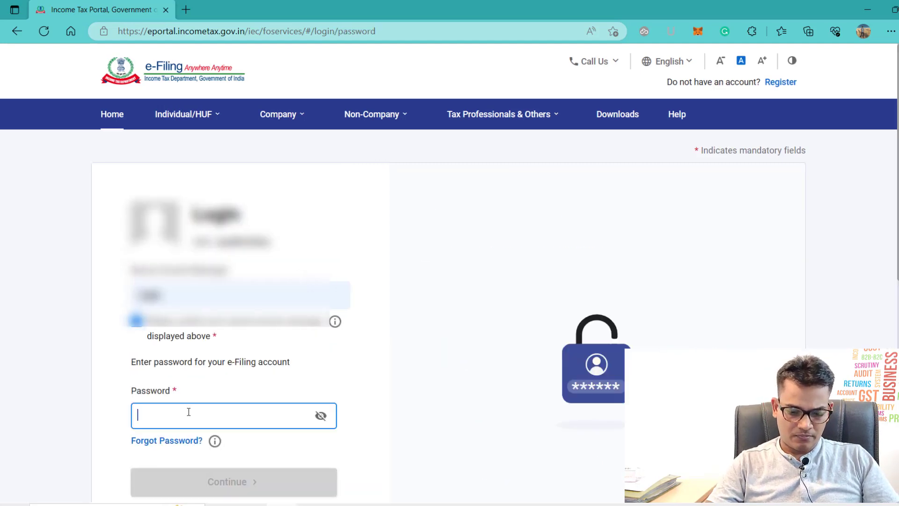
{"action": "type", "text": "?????"}
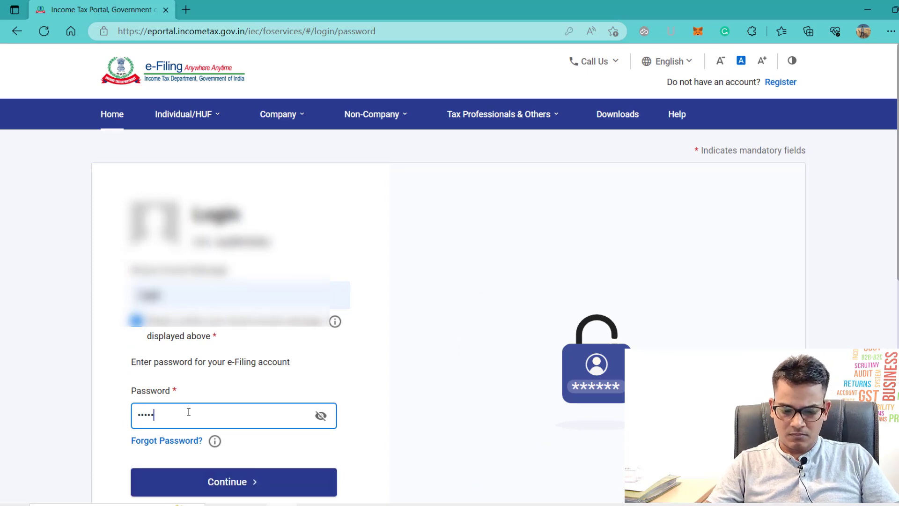
{"action": "type", "text": "??????"}
{"action": "key", "text": "Return"}
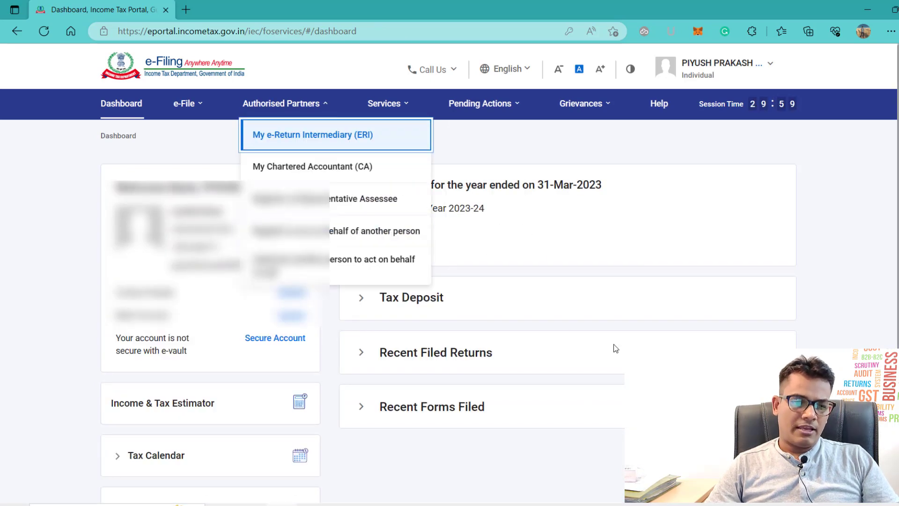
Step: Download the pre-filled data file for assessment year 2023-24 via Income Tax Returns
{"action": "mouse_move", "coordinate": [189, 117]}
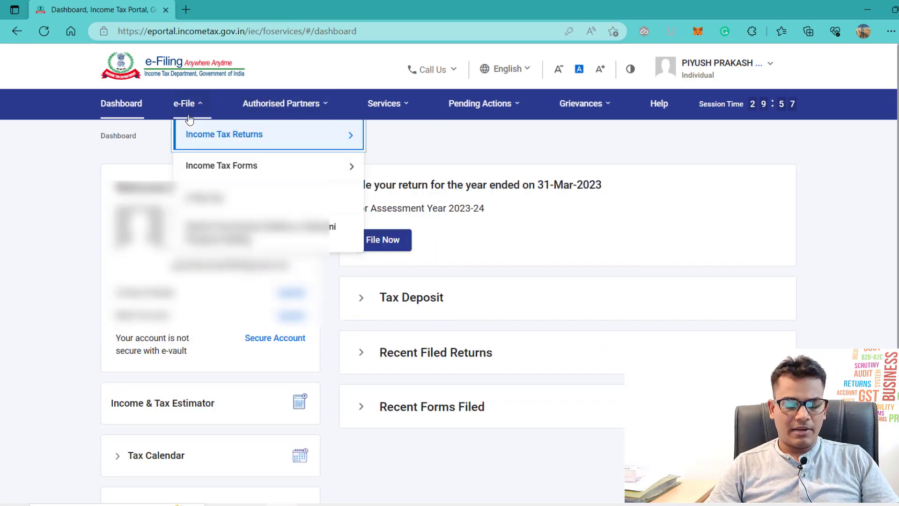
{"action": "left_click", "coordinate": [205, 134]}
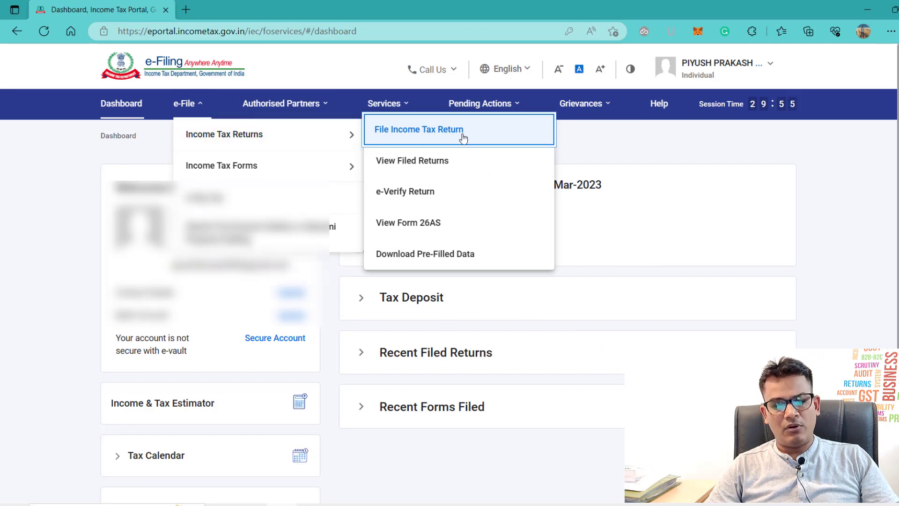
{"action": "left_click", "coordinate": [415, 254]}
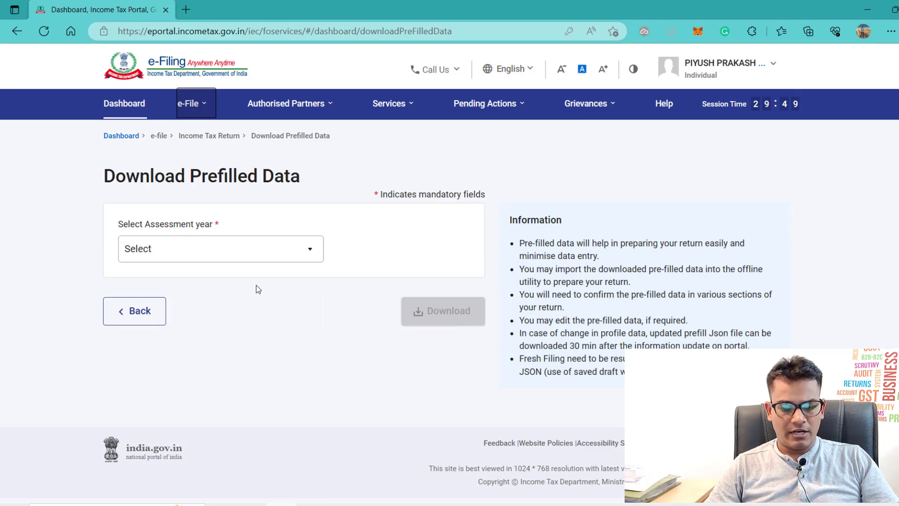
{"action": "left_click", "coordinate": [222, 260]}
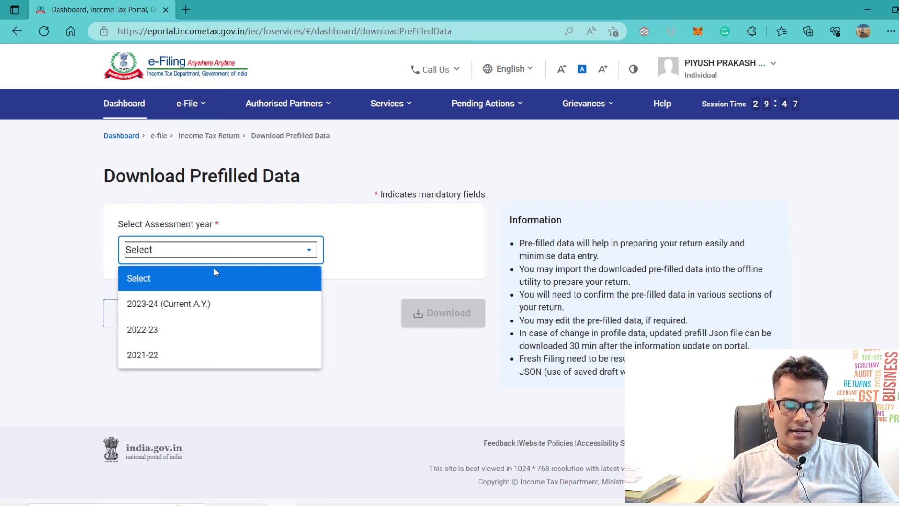
{"action": "left_click", "coordinate": [195, 305]}
{"action": "left_click", "coordinate": [436, 313]}
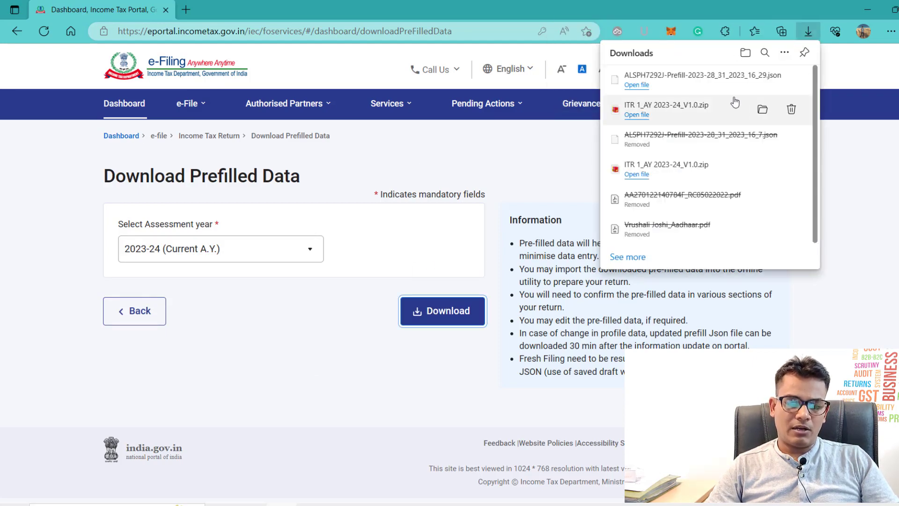
{"action": "left_click", "coordinate": [425, 177]}
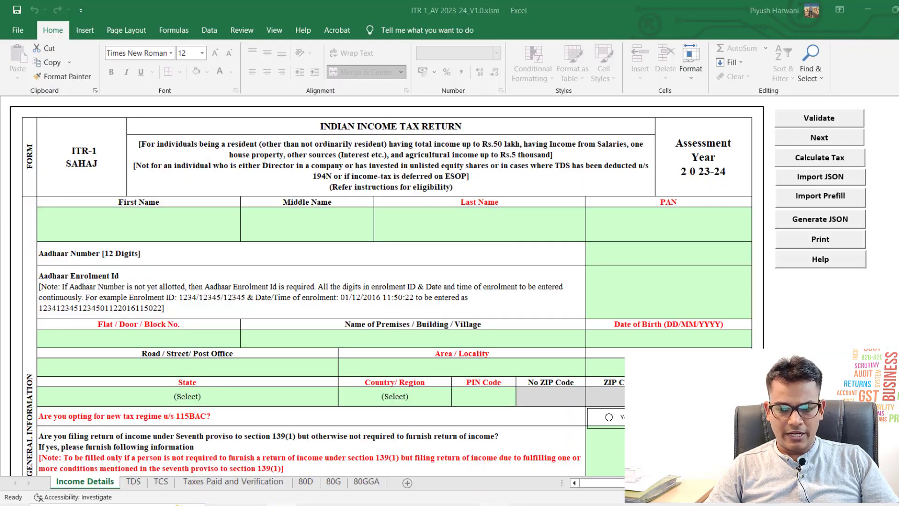
Step: Import the downloaded pre-filled JSON from Downloads using Import Prefill
{"action": "key", "text": "alt+Tab"}
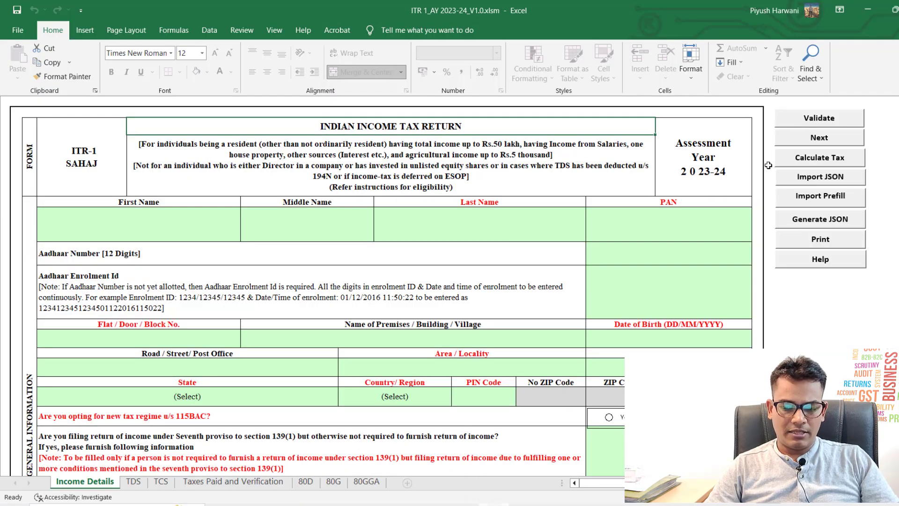
{"action": "left_click", "coordinate": [804, 205]}
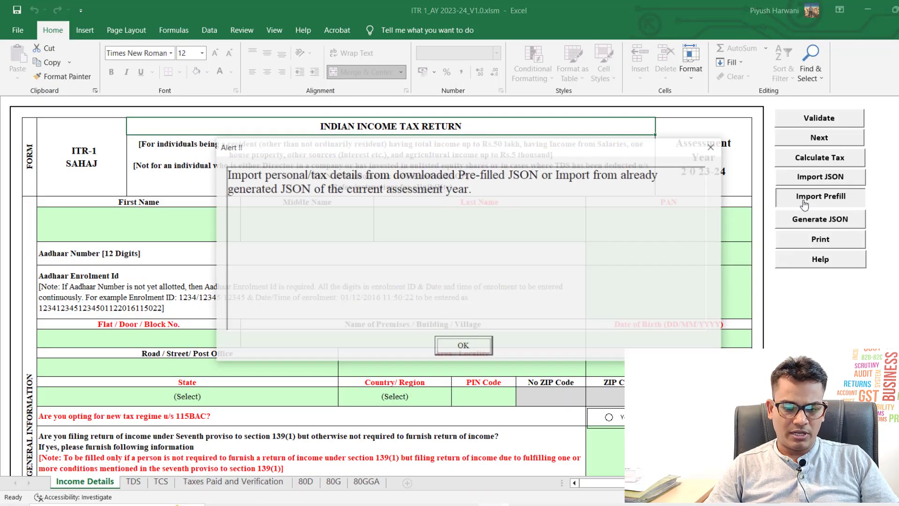
{"action": "left_click", "coordinate": [474, 349]}
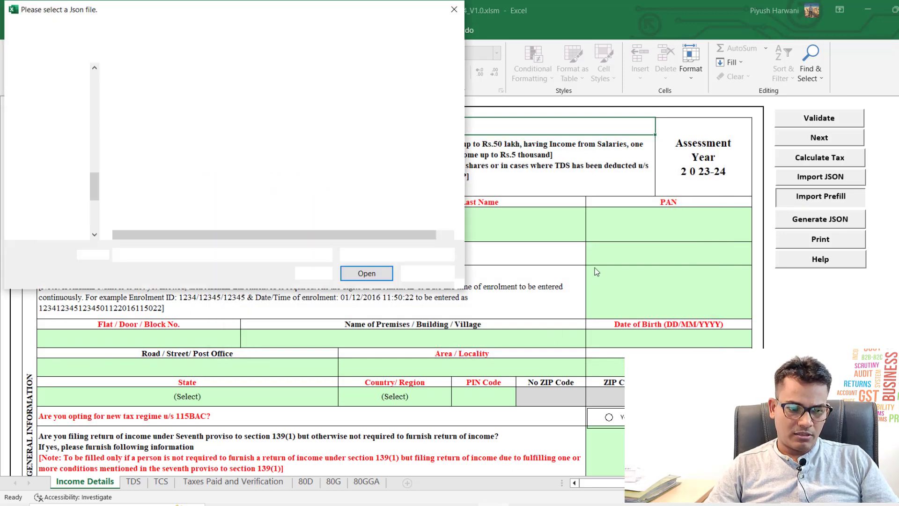
{"action": "scroll", "coordinate": [88, 143], "scroll_direction": "up", "scroll_amount": 10}
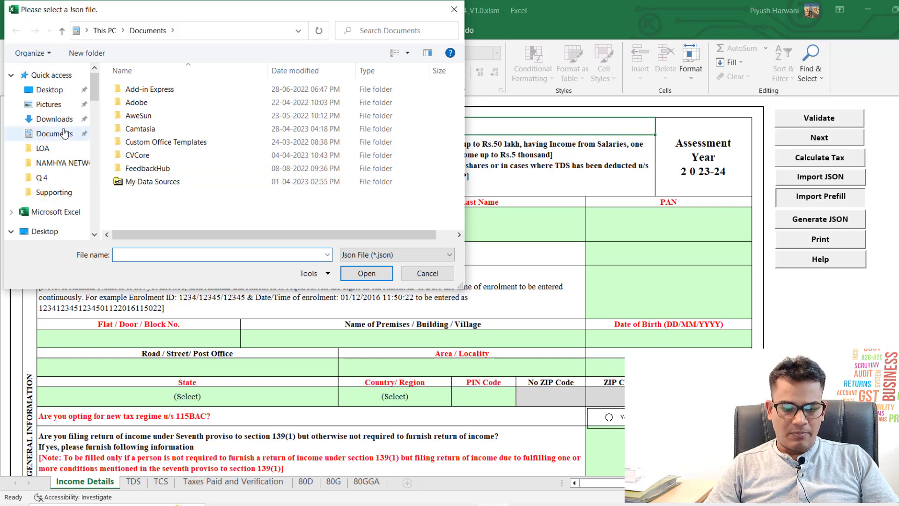
{"action": "left_click", "coordinate": [61, 120]}
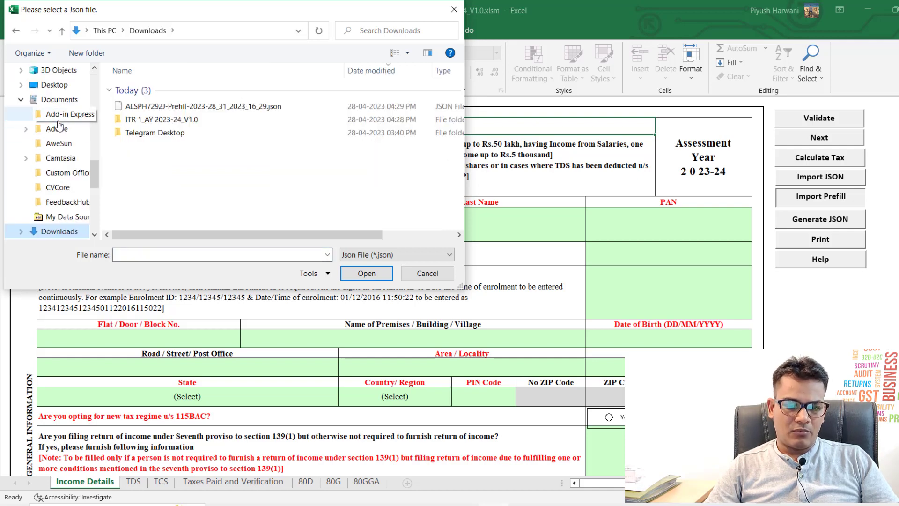
{"action": "left_click", "coordinate": [213, 107]}
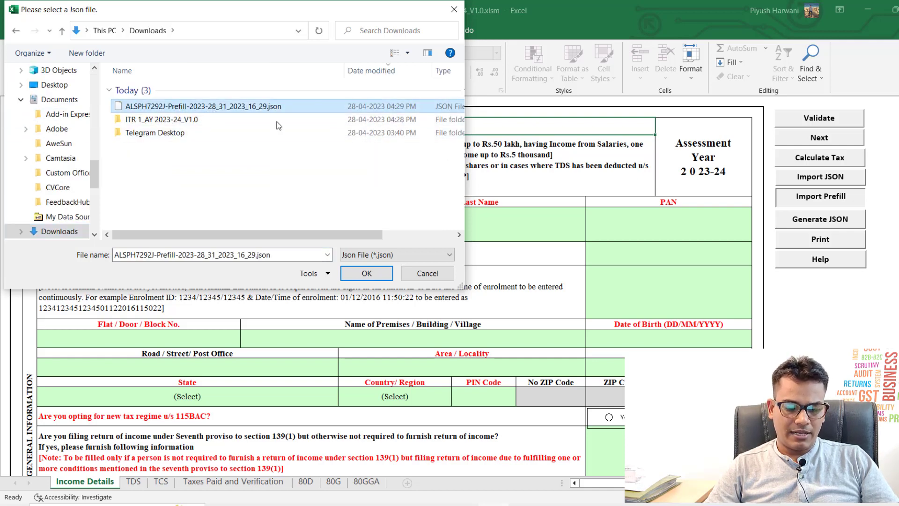
{"action": "left_click", "coordinate": [367, 273]}
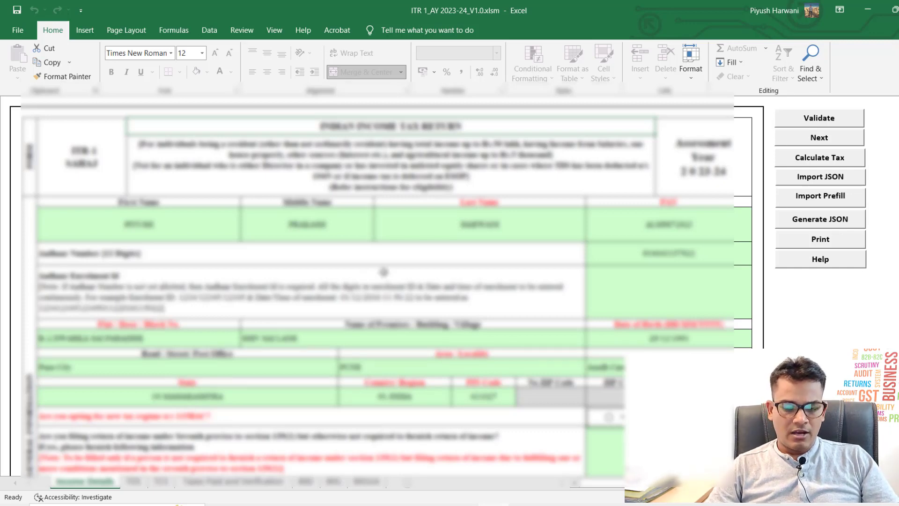
Step: Scroll down and open the Nature of Employment dropdown
{"action": "scroll", "coordinate": [453, 286], "scroll_direction": "down", "scroll_amount": 1}
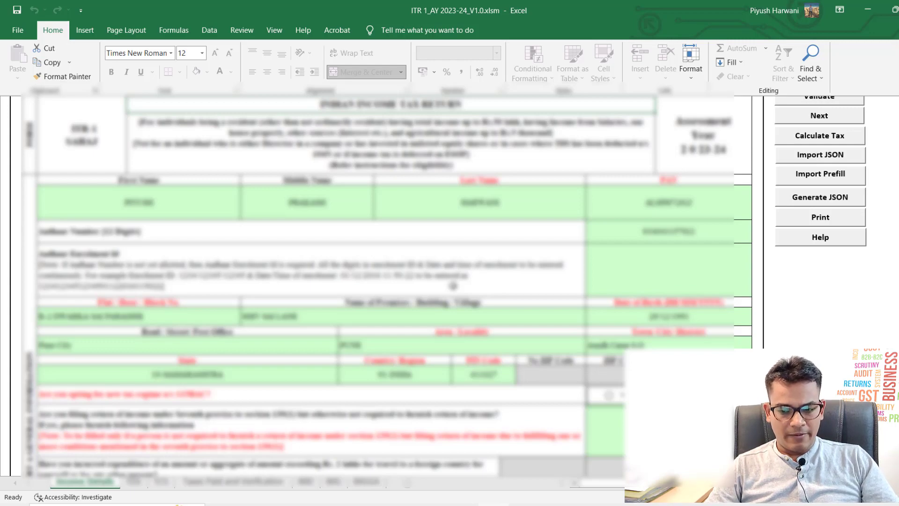
{"action": "scroll", "coordinate": [453, 285], "scroll_direction": "down", "scroll_amount": 6}
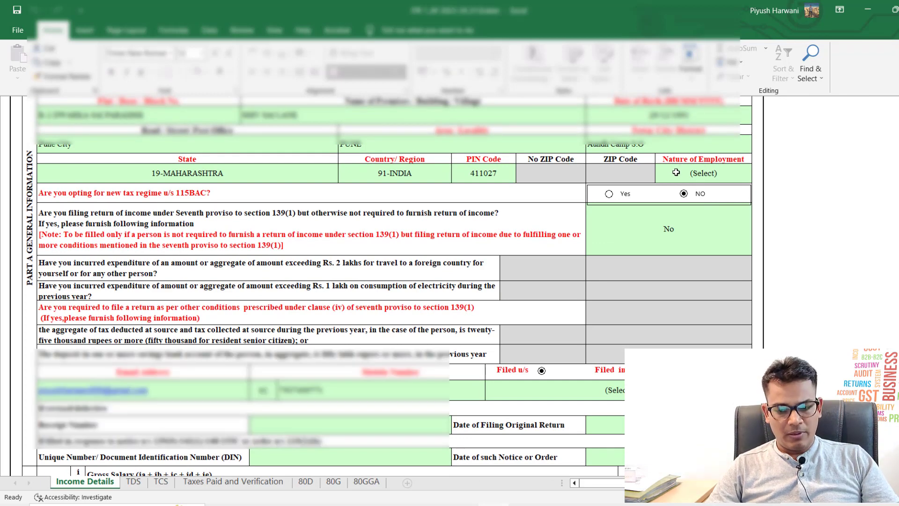
{"action": "left_click", "coordinate": [676, 172]}
{"action": "key", "text": "alt+Down"}
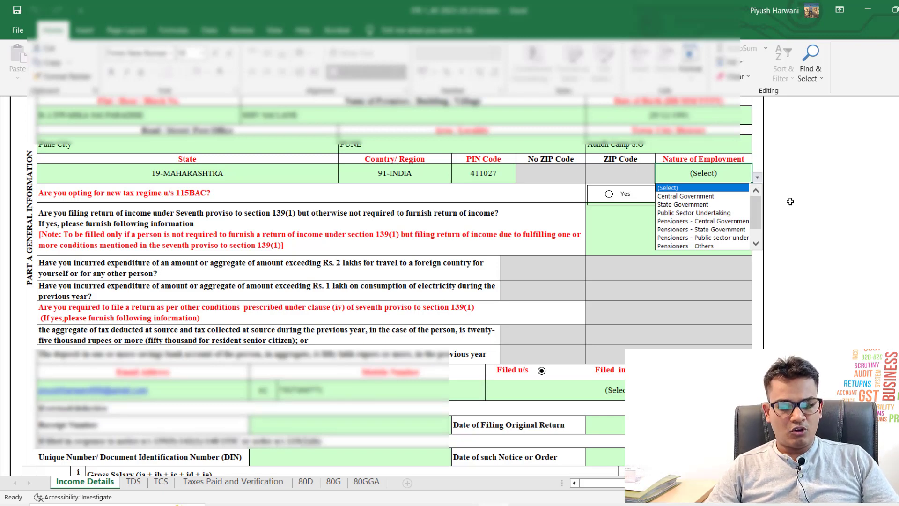
Step: Choose Others as the Nature of Employment and select the seventh proviso answer cell
{"action": "left_click_drag", "start_coordinate": [755, 212], "coordinate": [756, 230]}
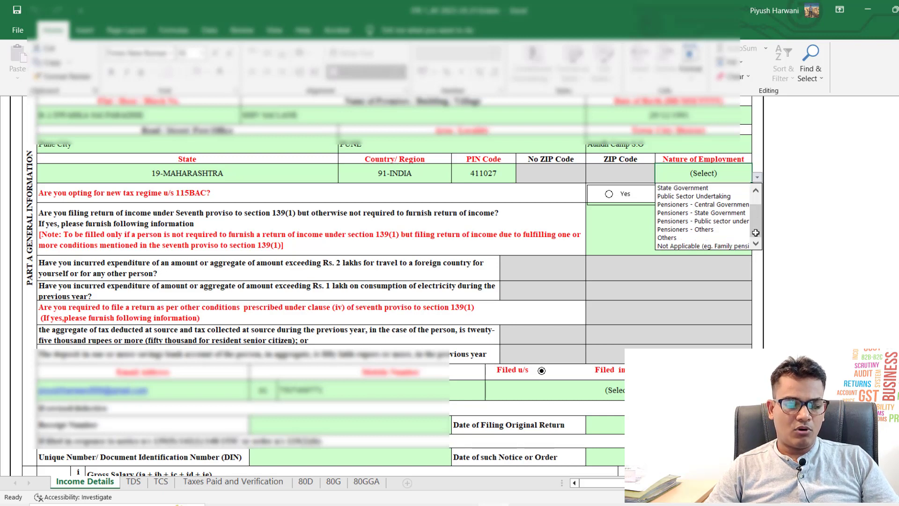
{"action": "left_click", "coordinate": [707, 239]}
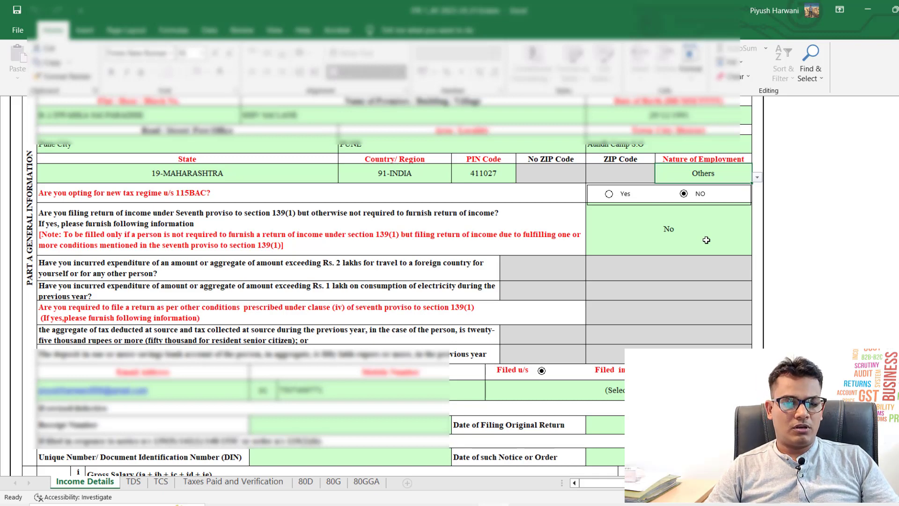
{"action": "left_click", "coordinate": [758, 177]}
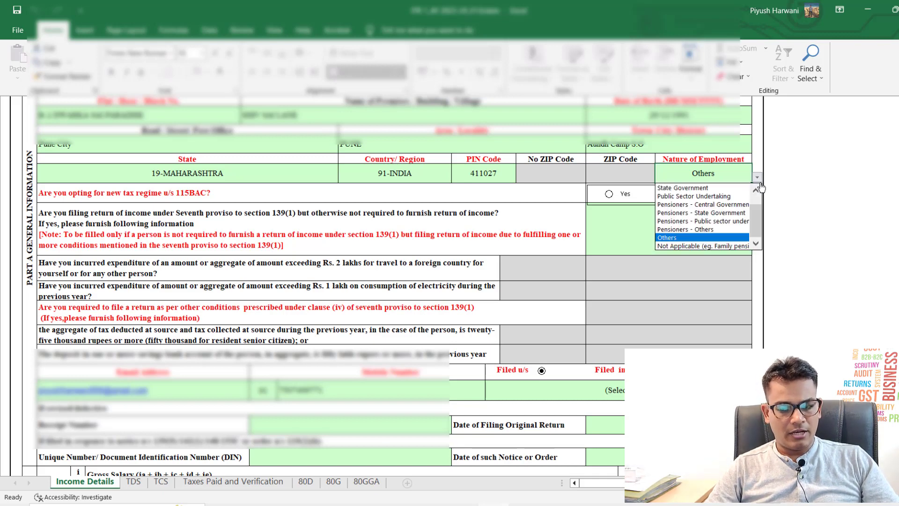
{"action": "left_click", "coordinate": [758, 179]}
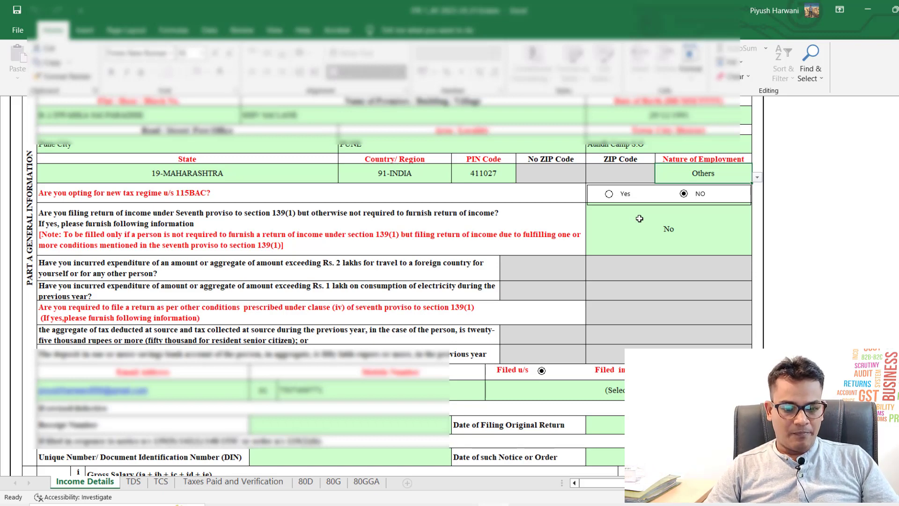
{"action": "left_click", "coordinate": [630, 217]}
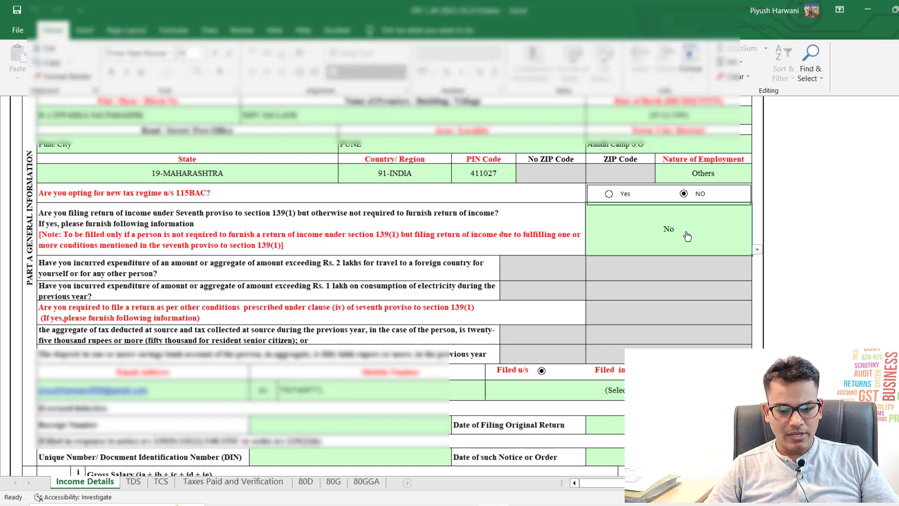
{"action": "scroll", "coordinate": [609, 248], "scroll_direction": "down", "scroll_amount": 4}
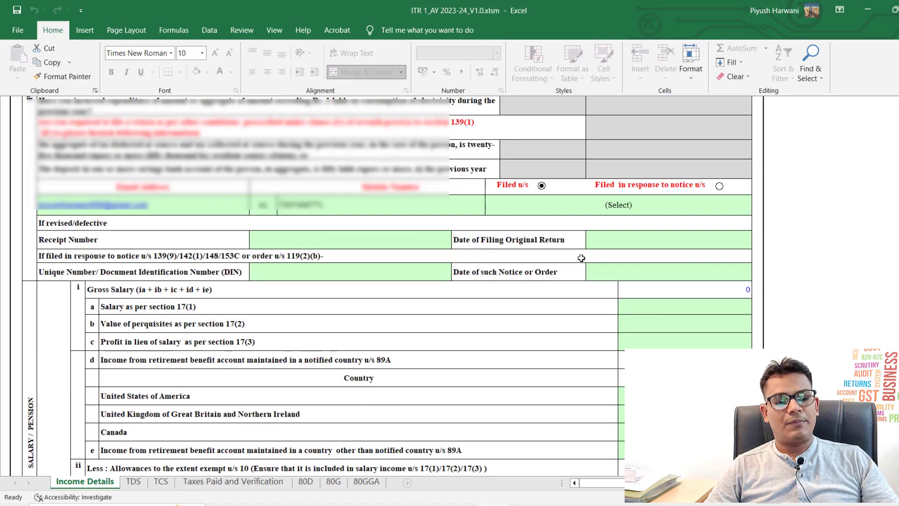
Step: Set Filed u/s to 139(1)-On or before due date, then scroll to Salary / Pension
{"action": "scroll", "coordinate": [582, 258], "scroll_direction": "down", "scroll_amount": 1}
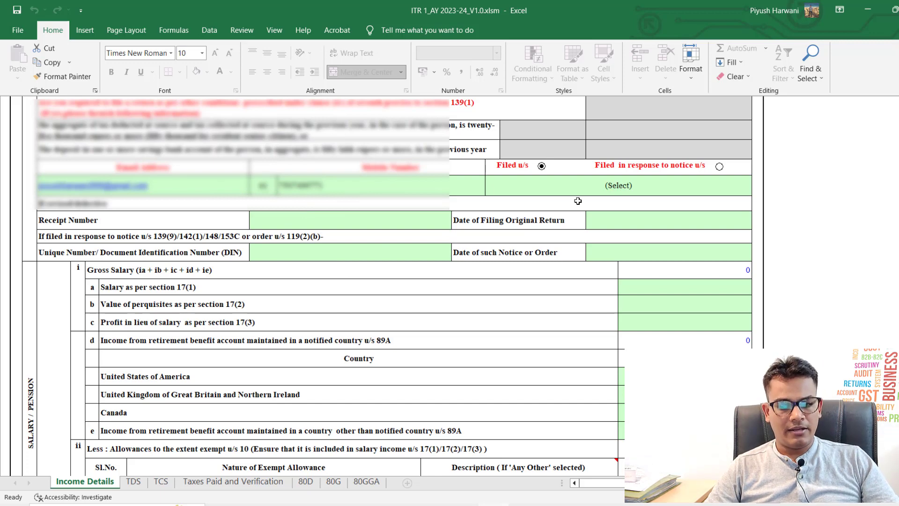
{"action": "left_click", "coordinate": [567, 183]}
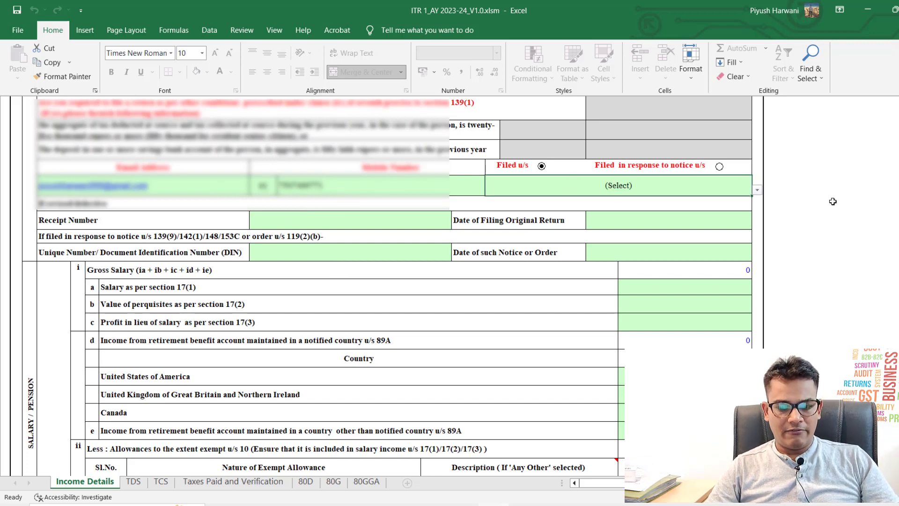
{"action": "key", "text": "alt+Down"}
{"action": "key", "text": "Escape"}
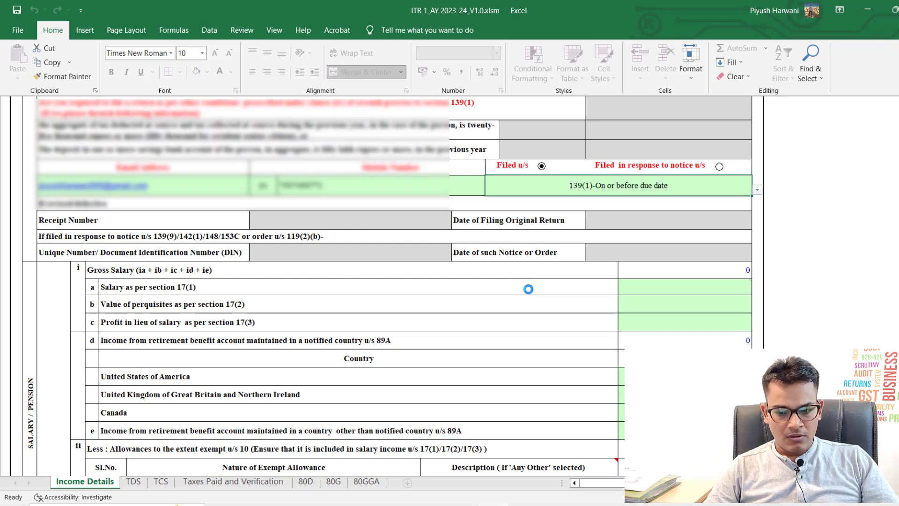
{"action": "scroll", "coordinate": [529, 289], "scroll_direction": "down", "scroll_amount": 3}
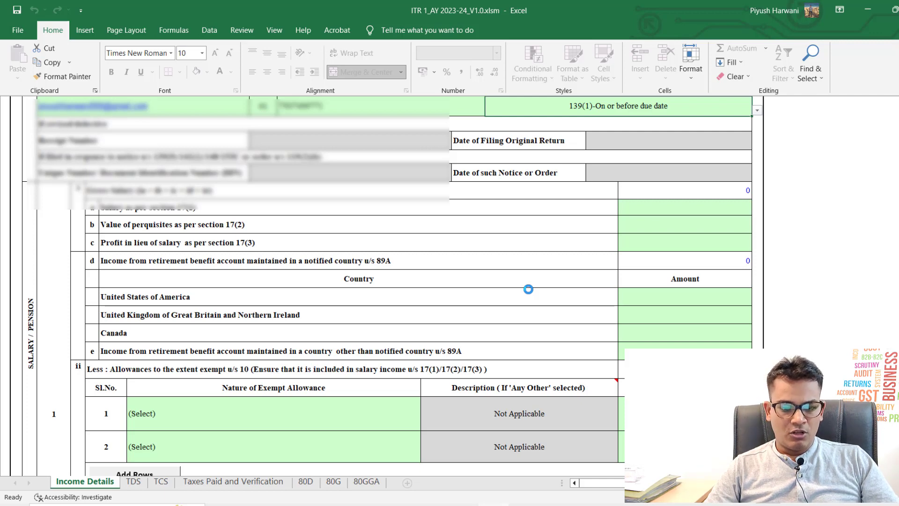
{"action": "scroll", "coordinate": [528, 289], "scroll_direction": "down", "scroll_amount": 1}
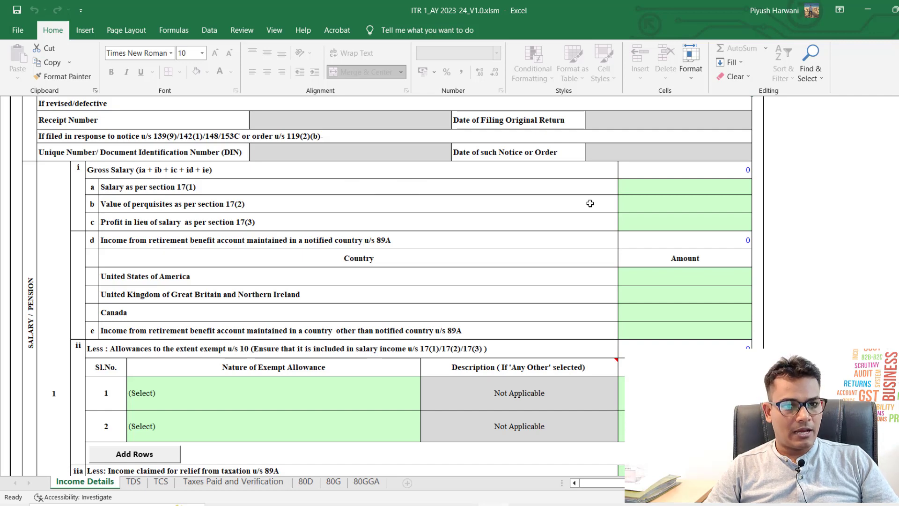
{"action": "left_click", "coordinate": [630, 191]}
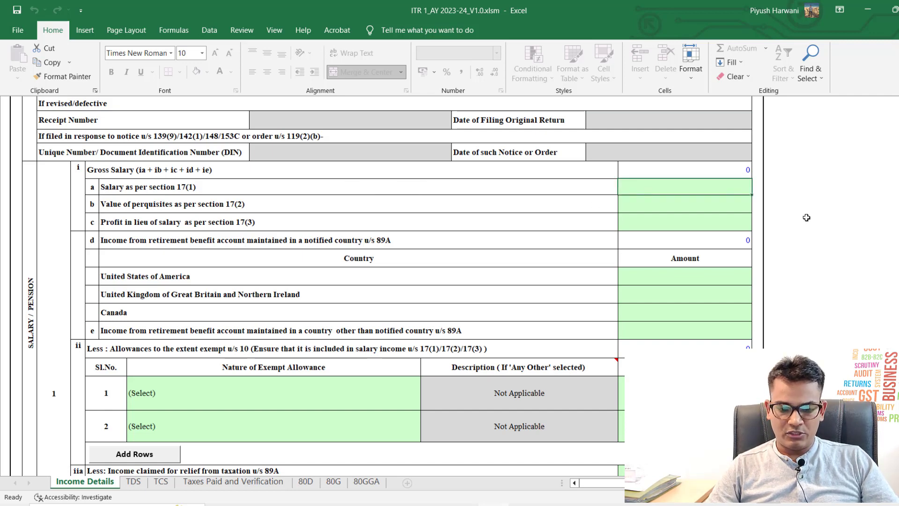
{"action": "type", "text": "60"}
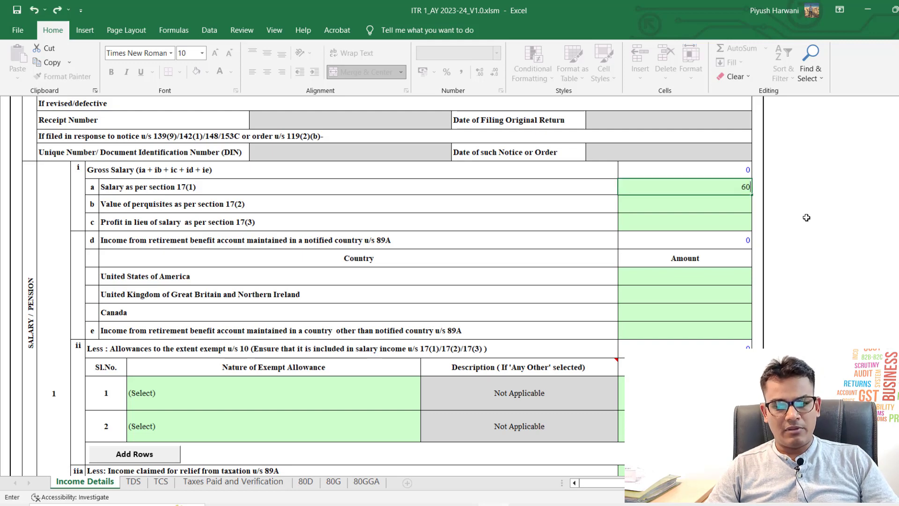
{"action": "type", "text": "0000"}
{"action": "key", "text": "Return"}
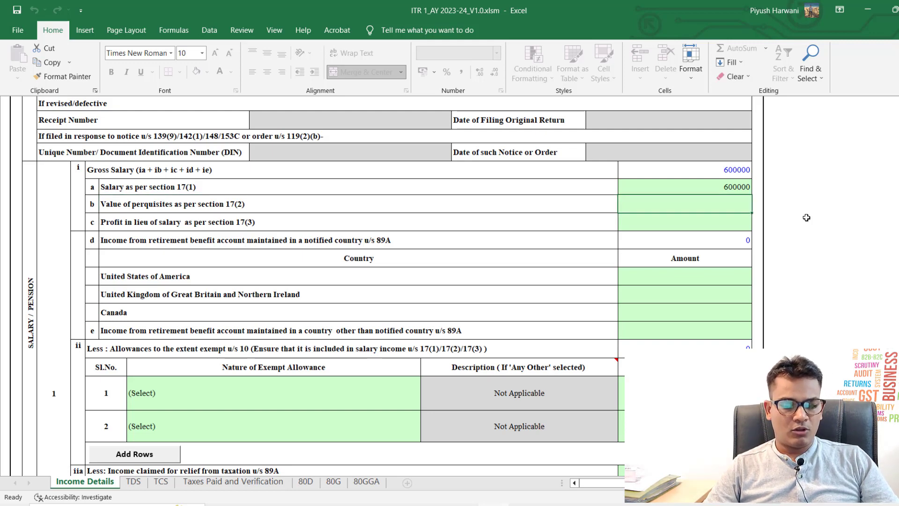
{"action": "left_click", "coordinate": [709, 225]}
{"action": "scroll", "coordinate": [709, 226], "scroll_direction": "down", "scroll_amount": 1}
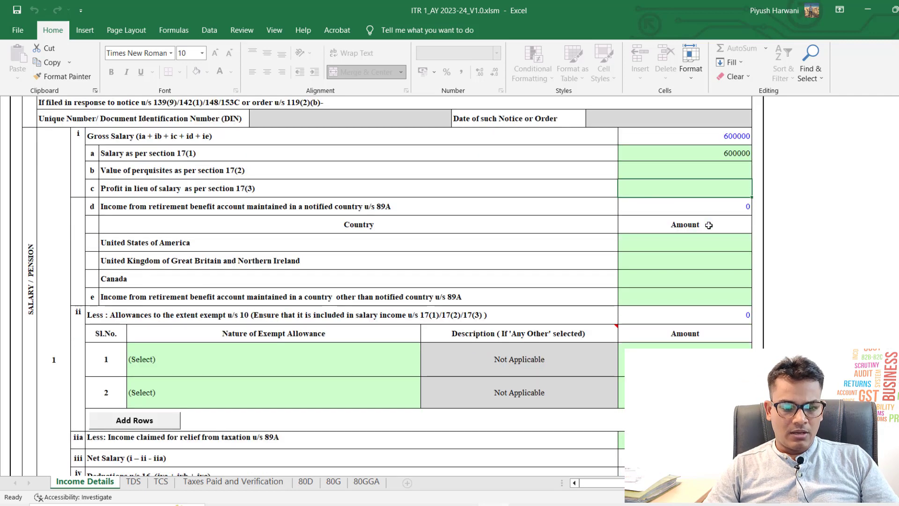
{"action": "left_click", "coordinate": [378, 235]}
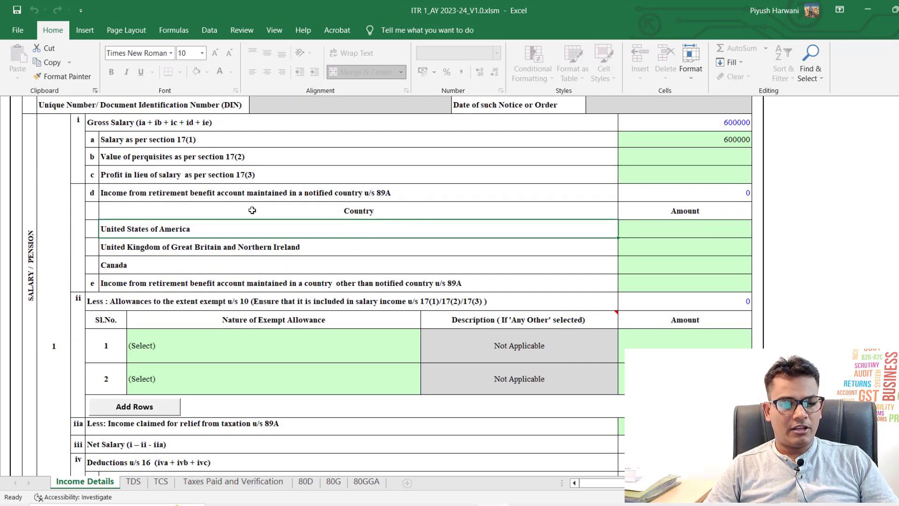
{"action": "left_click", "coordinate": [712, 226]}
{"action": "key", "text": "shift+Down"}
{"action": "key", "text": "shift+Down"}
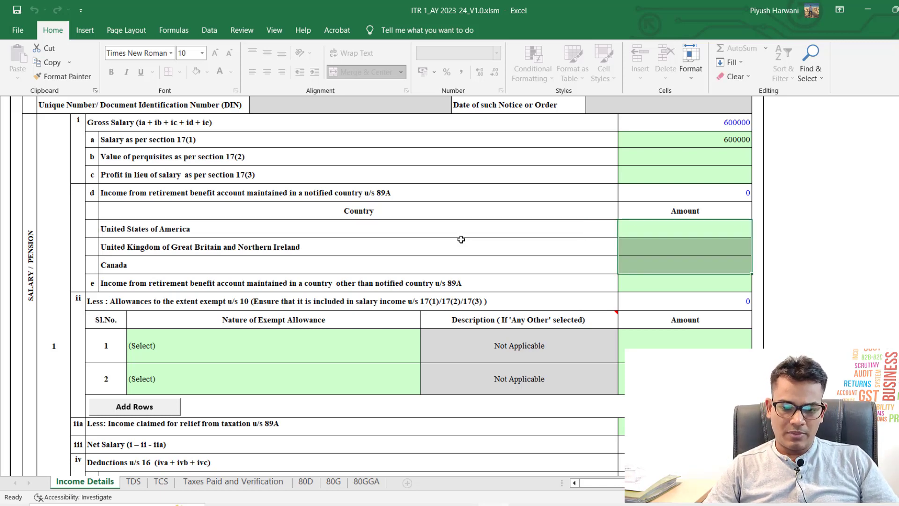
{"action": "scroll", "coordinate": [461, 239], "scroll_direction": "down", "scroll_amount": 2}
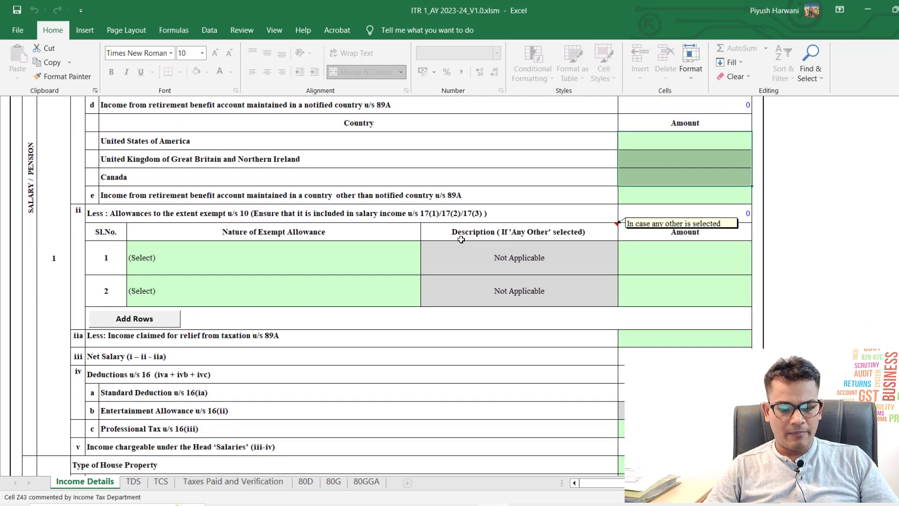
{"action": "scroll", "coordinate": [328, 288], "scroll_direction": "down", "scroll_amount": 1}
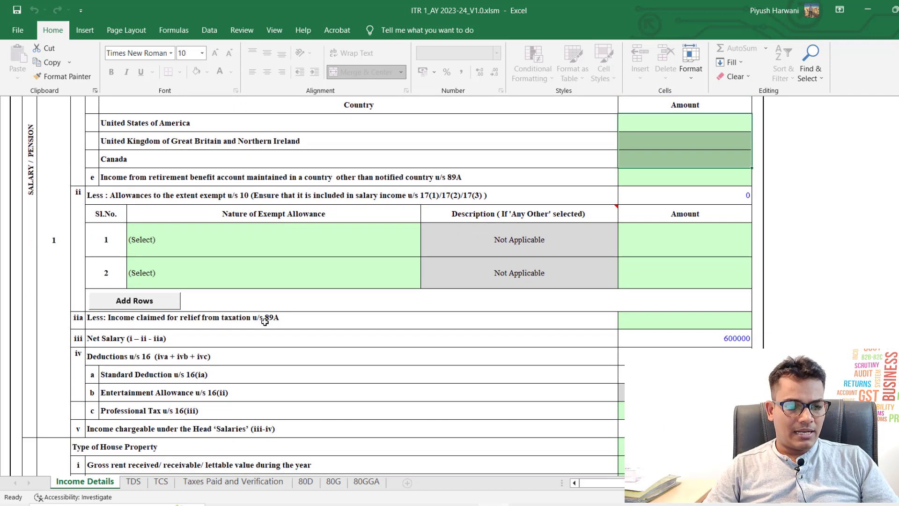
Step: Choose Sec 10(13A) house rent allowance as the first exempt allowance entry
{"action": "left_click", "coordinate": [257, 249]}
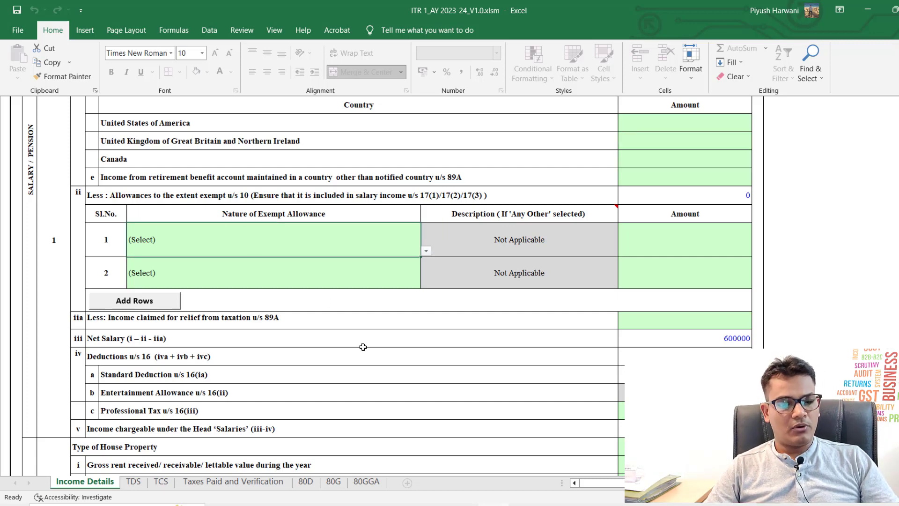
{"action": "key", "text": "alt+Down"}
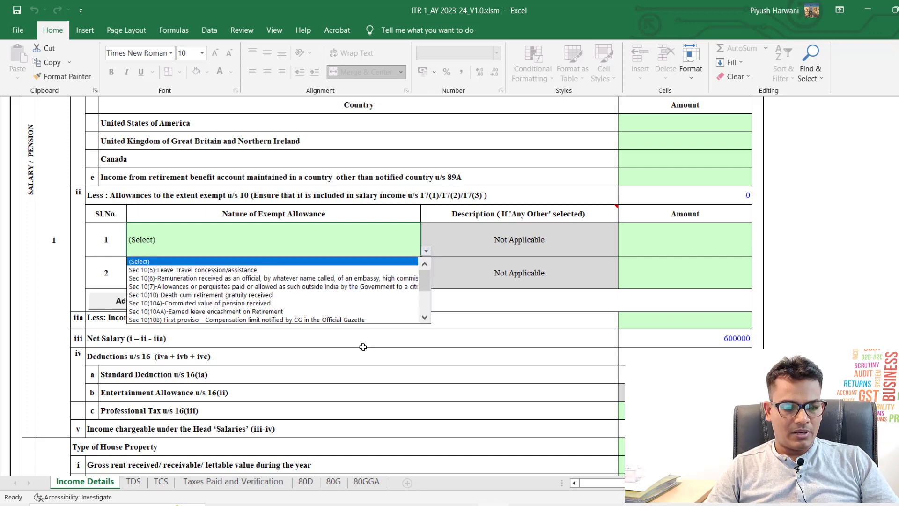
{"action": "key", "text": "Down"}
{"action": "key", "text": "Down"}
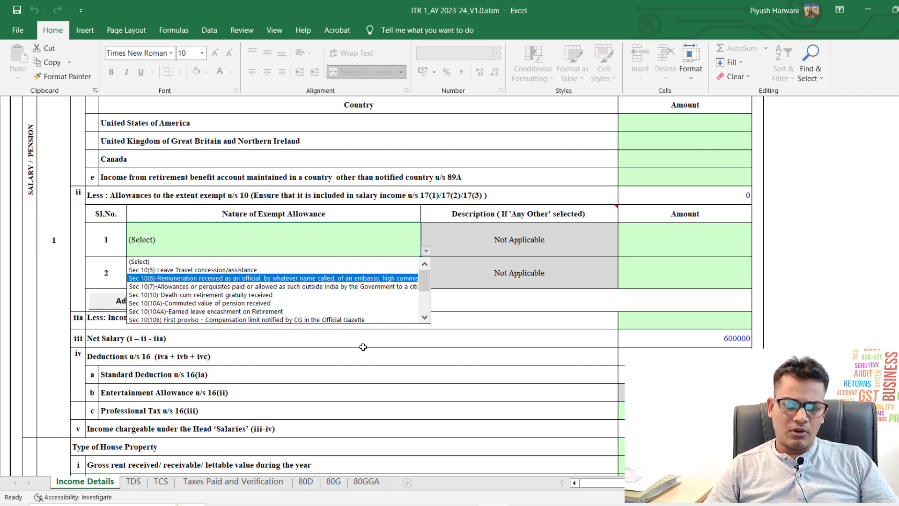
{"action": "key", "text": "Down"}
{"action": "key", "text": "Down"}
{"action": "key", "text": "Down"}
{"action": "key", "text": "Down"}
{"action": "key", "text": "Down"}
{"action": "key", "text": "Down"}
{"action": "key", "text": "Down"}
{"action": "key", "text": "Down"}
{"action": "key", "text": "Down"}
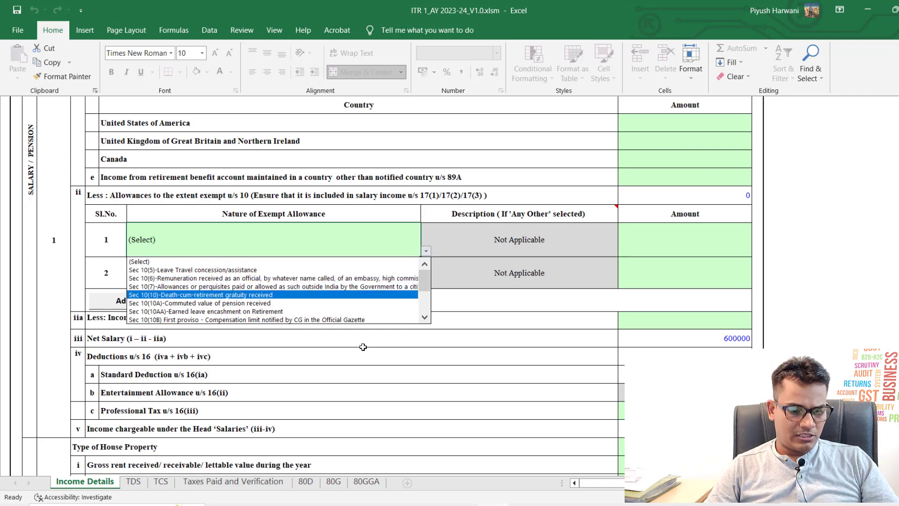
{"action": "key", "text": "Down"}
{"action": "key", "text": "Down"}
{"action": "key", "text": "Down"}
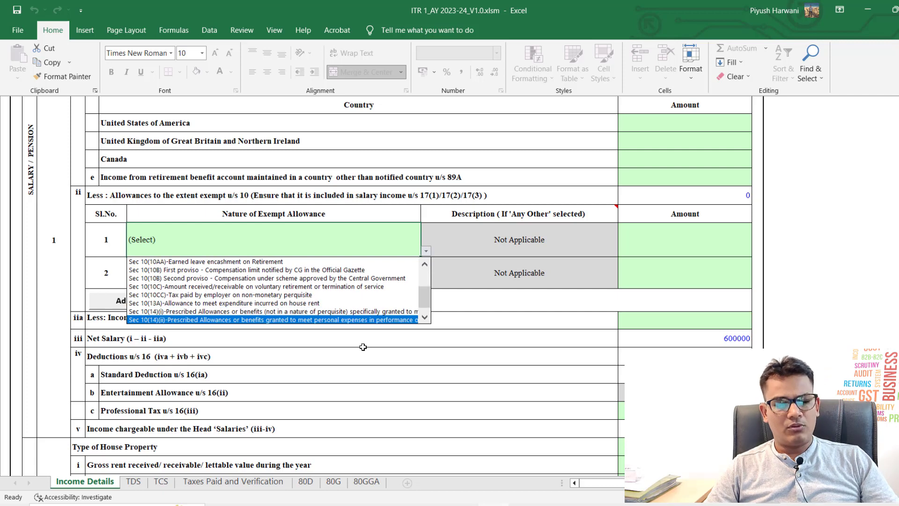
{"action": "key", "text": "Up"}
{"action": "key", "text": "Up"}
{"action": "key", "text": "Escape"}
{"action": "key", "text": "Right"}
{"action": "key", "text": "Right"}
{"action": "key", "text": "Right"}
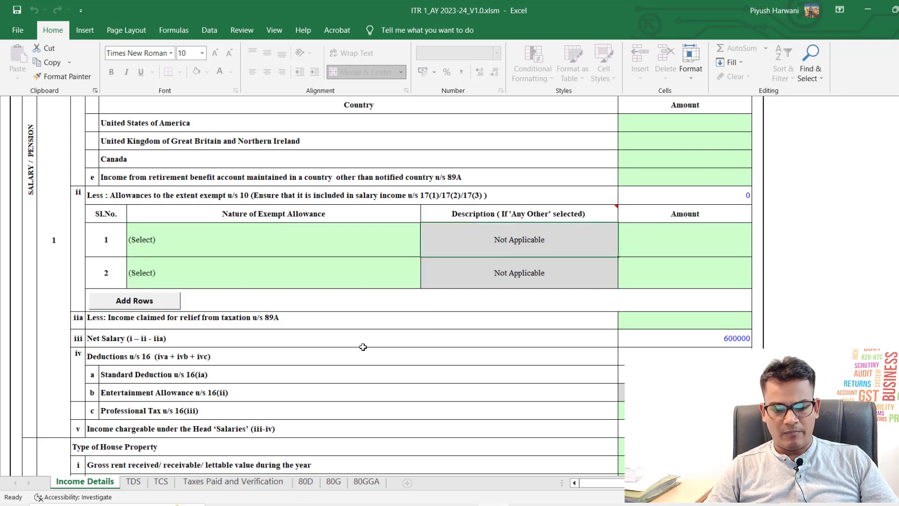
{"action": "key", "text": "Left"}
{"action": "key", "text": "Left"}
{"action": "key", "text": "Left"}
{"action": "key", "text": "Left"}
{"action": "key", "text": "Right"}
{"action": "key", "text": "alt+Down"}
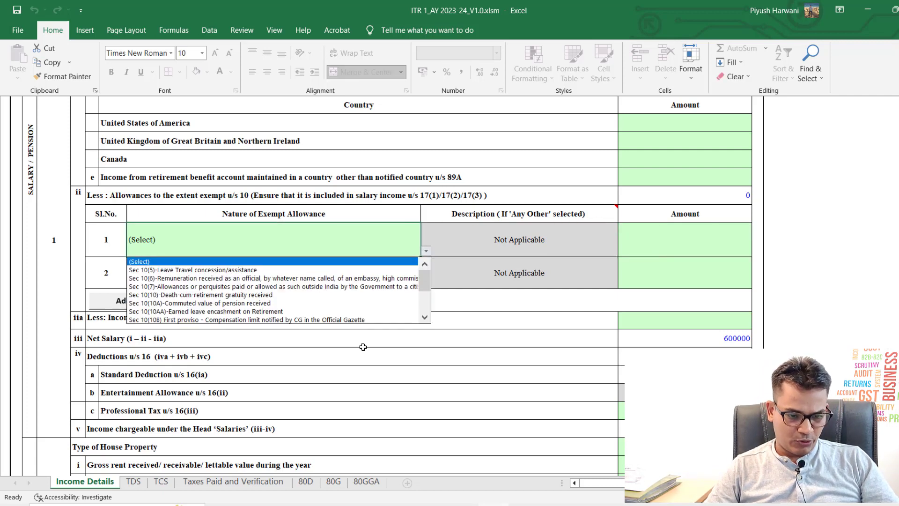
{"action": "key", "text": "Down"}
{"action": "key", "text": "Down"}
{"action": "key", "text": "Down"}
{"action": "key", "text": "Down"}
{"action": "key", "text": "Down"}
{"action": "key", "text": "Down"}
{"action": "key", "text": "Down"}
{"action": "key", "text": "Down"}
{"action": "key", "text": "Down"}
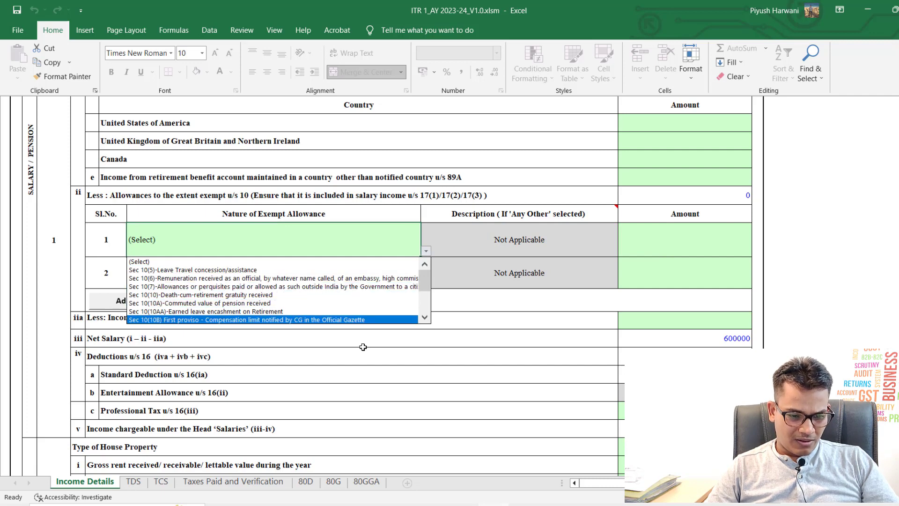
{"action": "key", "text": "Down"}
{"action": "key", "text": "Down"}
{"action": "key", "text": "Down"}
{"action": "key", "text": "Down"}
{"action": "key", "text": "Up"}
{"action": "key", "text": "Up"}
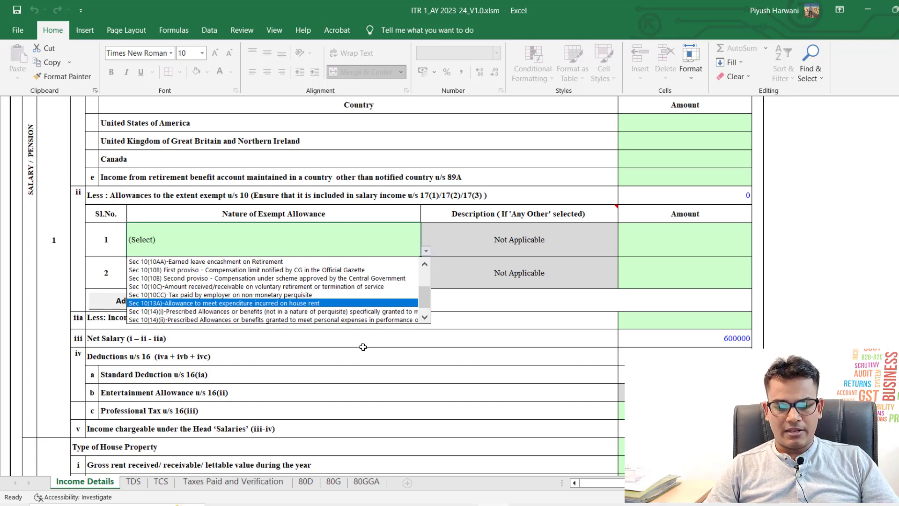
{"action": "key", "text": "Return"}
Step: Enter 80000 as its exempt amount, reducing Net Salary to 520000
{"action": "key", "text": "Tab"}
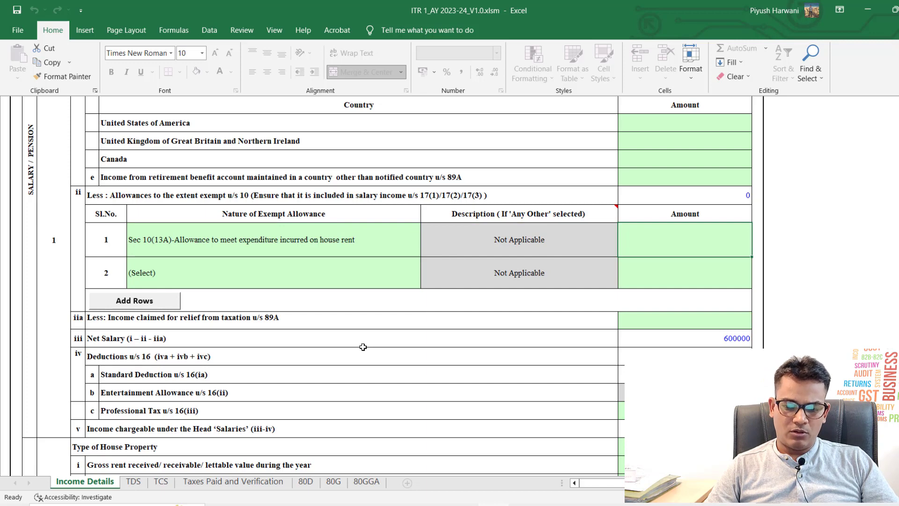
{"action": "type", "text": "80000"}
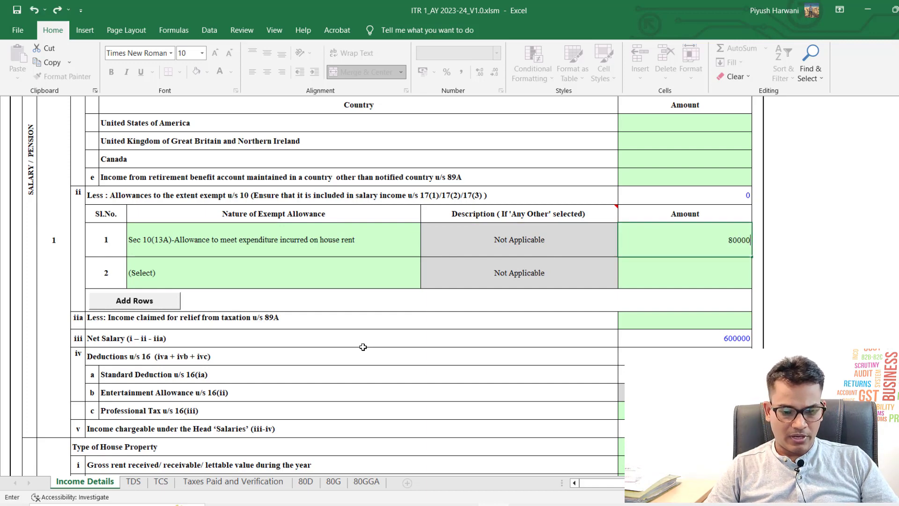
{"action": "key", "text": "Return"}
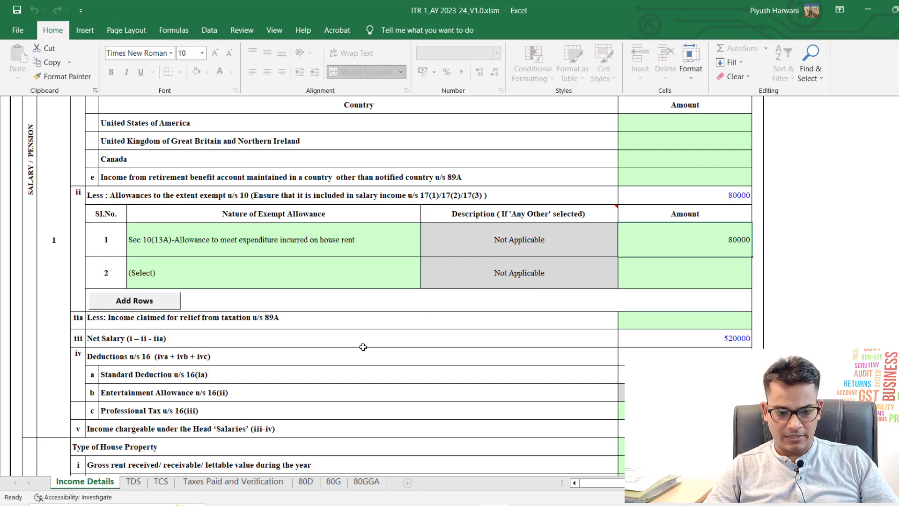
{"action": "scroll", "coordinate": [370, 342], "scroll_direction": "down", "scroll_amount": 2}
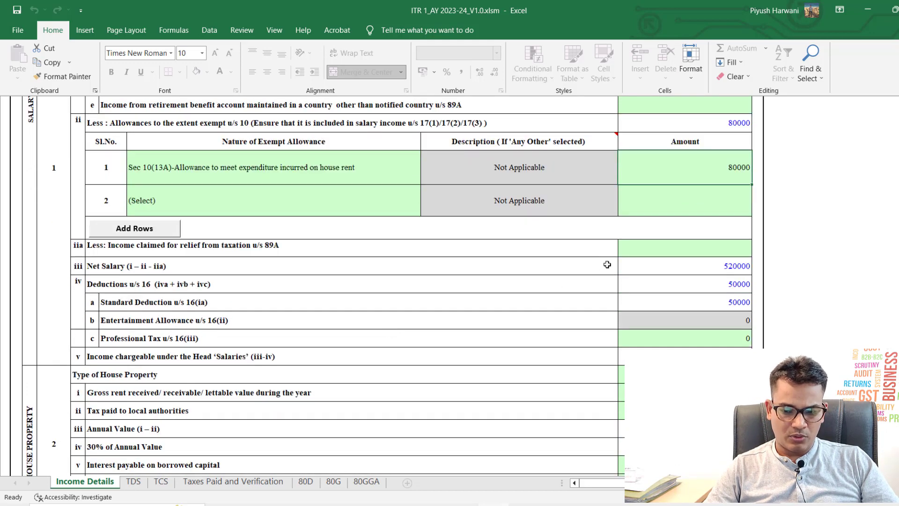
Step: Enter 2500 as Professional Tax u/s 16(iii) below the Net Salary row
{"action": "left_click", "coordinate": [644, 270]}
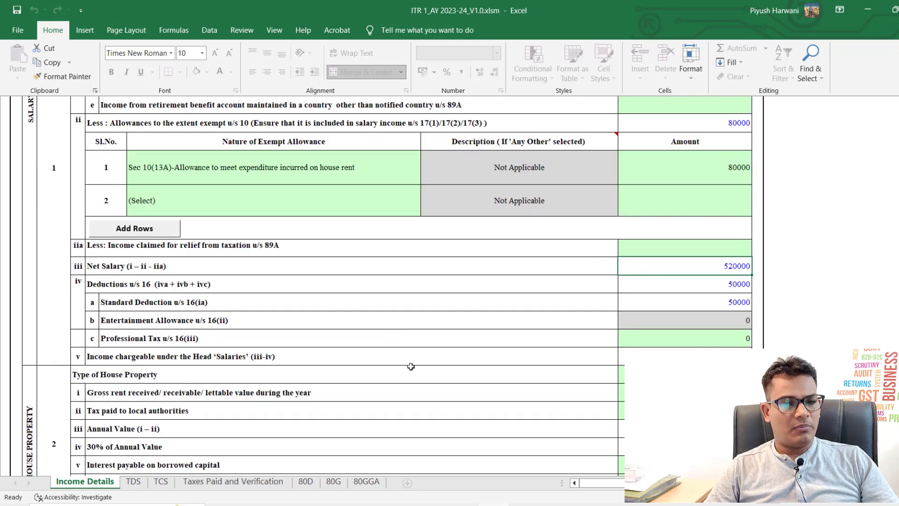
{"action": "key", "text": "Down"}
{"action": "key", "text": "Down"}
{"action": "key", "text": "Down"}
{"action": "key", "text": "Down"}
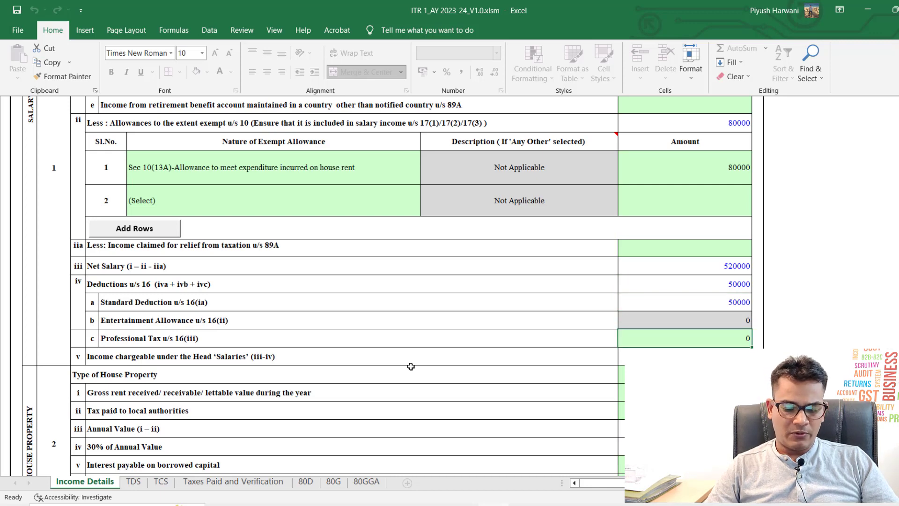
{"action": "type", "text": "2500"}
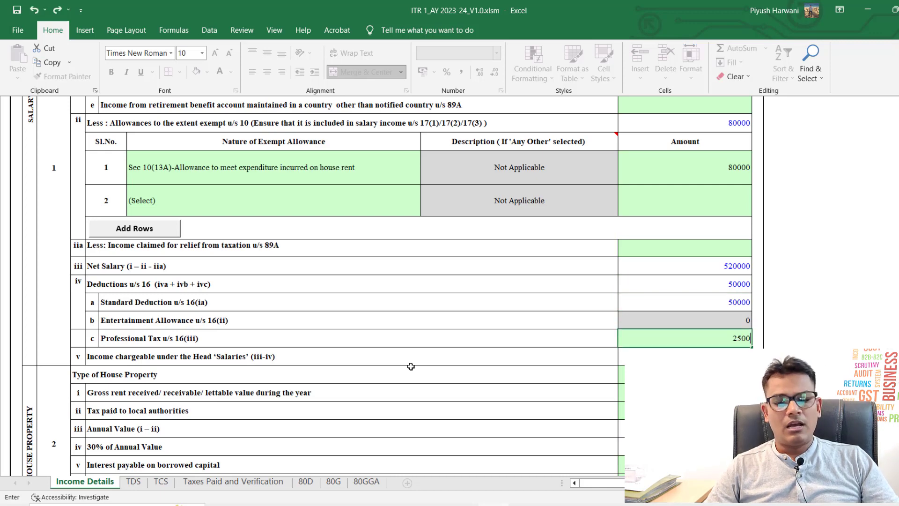
{"action": "key", "text": "Return"}
{"action": "key", "text": "Up"}
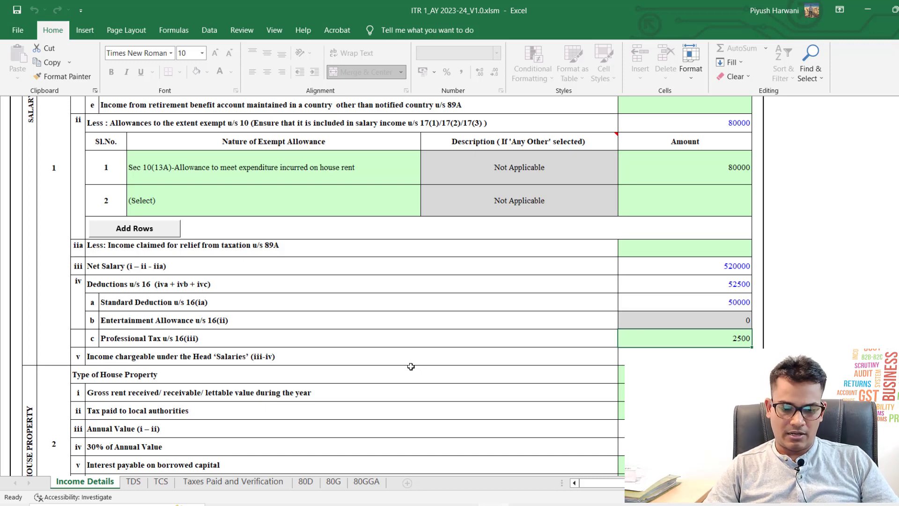
Step: Set the Type of House Property to Self Occupied after trying Let Out
{"action": "scroll", "coordinate": [411, 367], "scroll_direction": "down", "scroll_amount": 2}
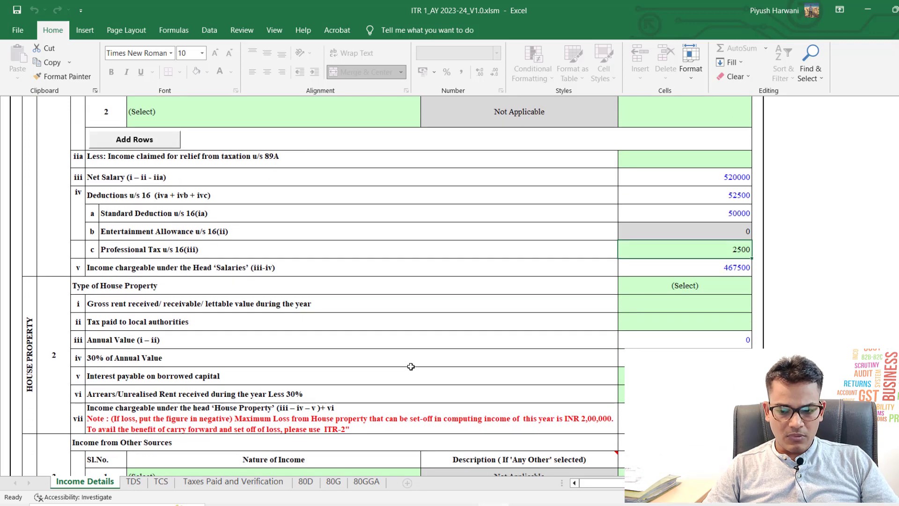
{"action": "left_click", "coordinate": [676, 299]}
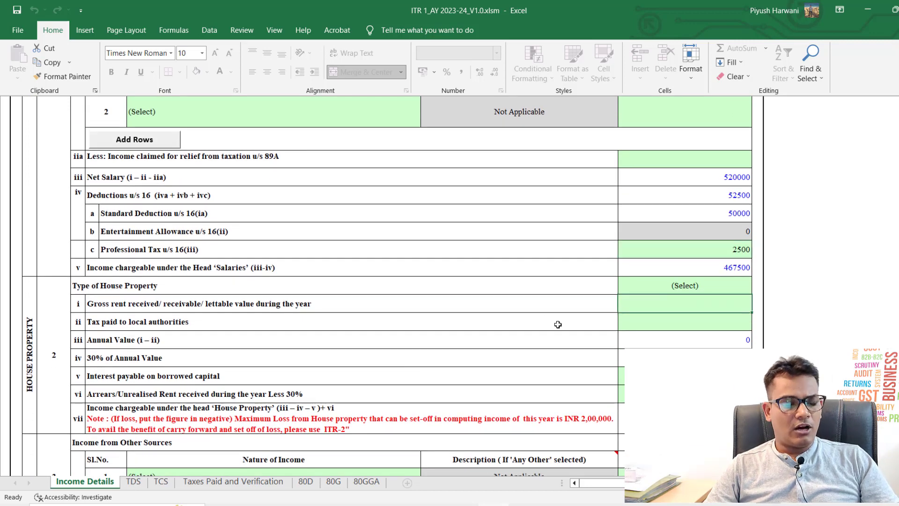
{"action": "scroll", "coordinate": [558, 325], "scroll_direction": "down", "scroll_amount": 2}
{"action": "key", "text": "Up"}
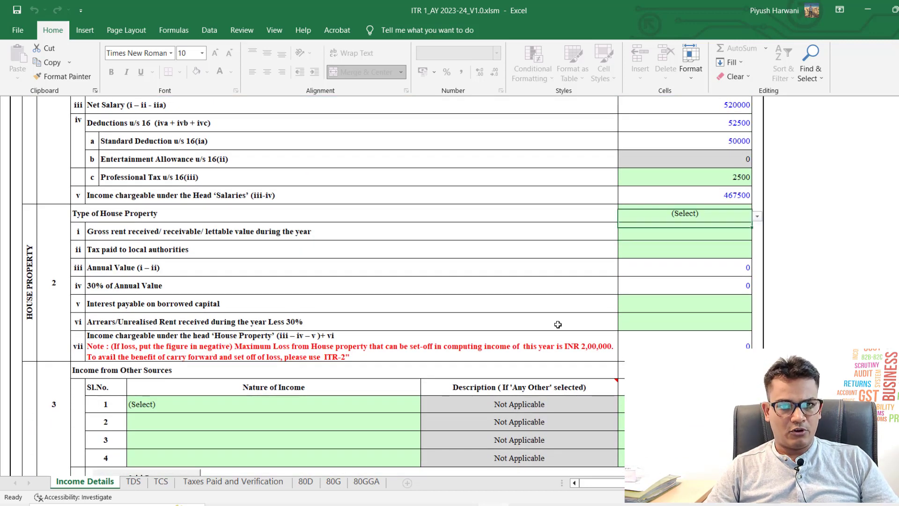
{"action": "key", "text": "alt+Down"}
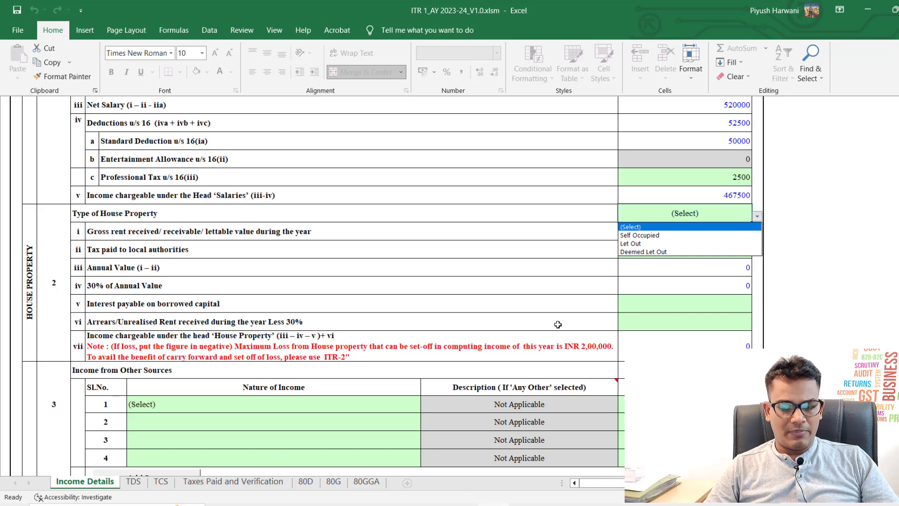
{"action": "key", "text": "Down"}
{"action": "key", "text": "Return"}
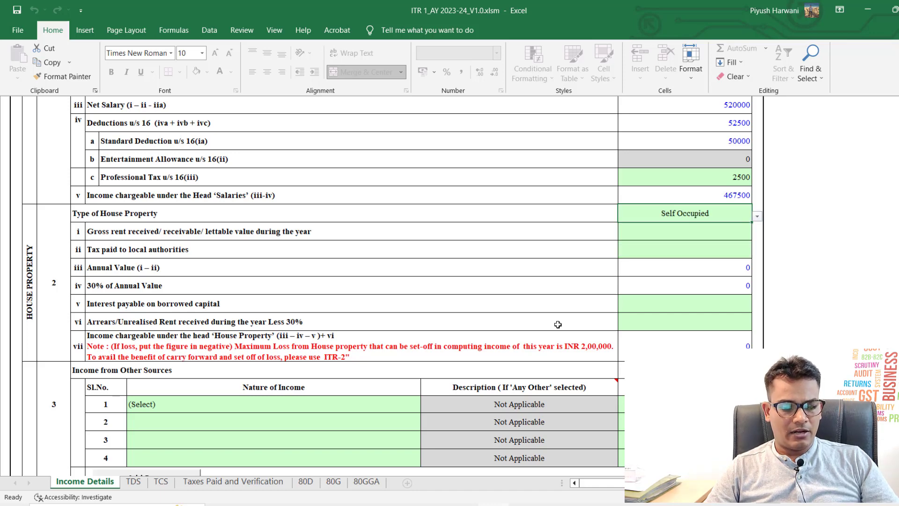
{"action": "key", "text": "alt+Down"}
{"action": "key", "text": "Down"}
{"action": "key", "text": "Return"}
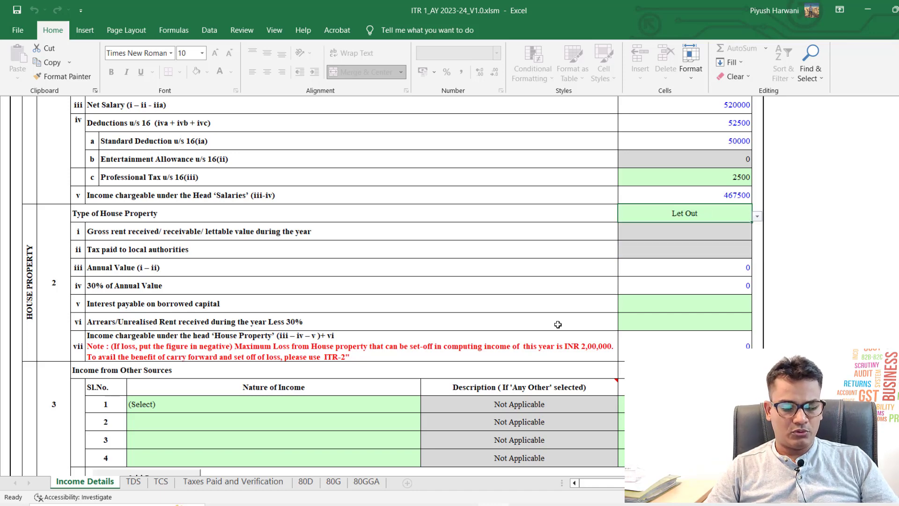
{"action": "key", "text": "alt+Down"}
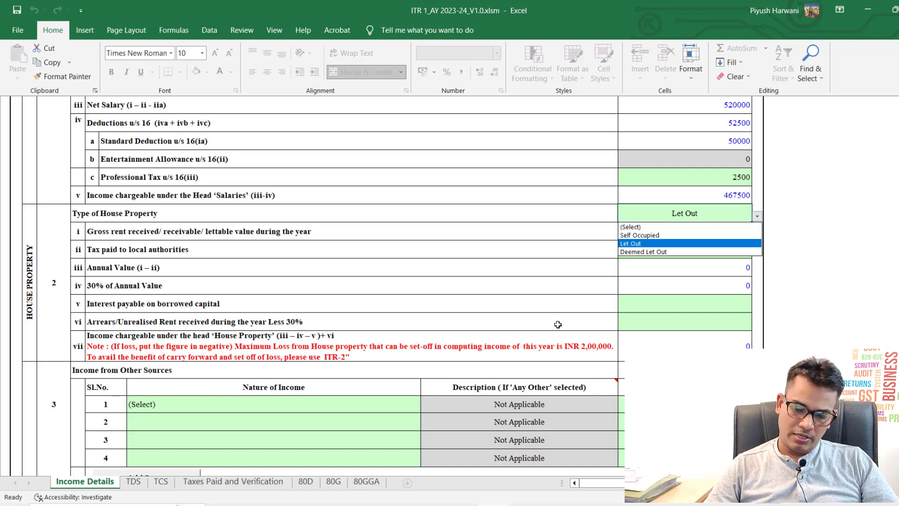
{"action": "key", "text": "Down"}
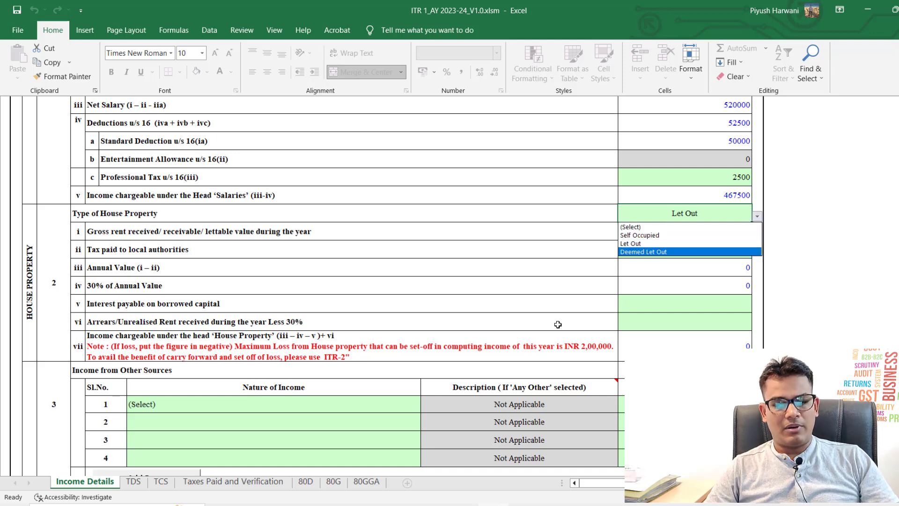
{"action": "key", "text": "Escape"}
{"action": "key", "text": "alt+Down"}
{"action": "key", "text": "Up"}
{"action": "key", "text": "Up"}
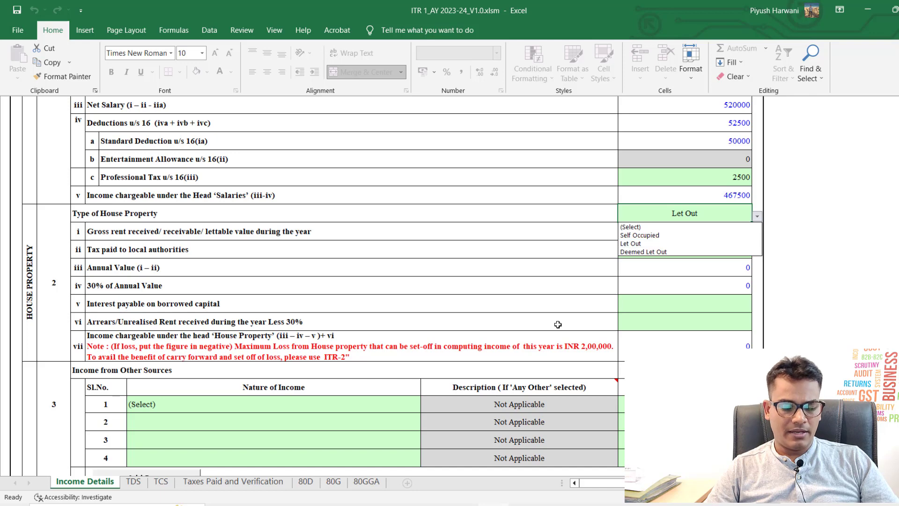
{"action": "key", "text": "Escape"}
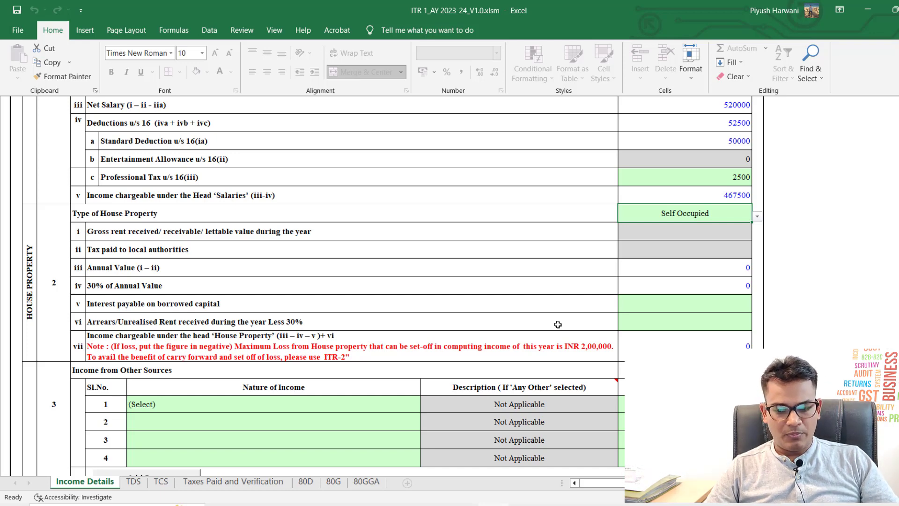
{"action": "key", "text": "alt+Down"}
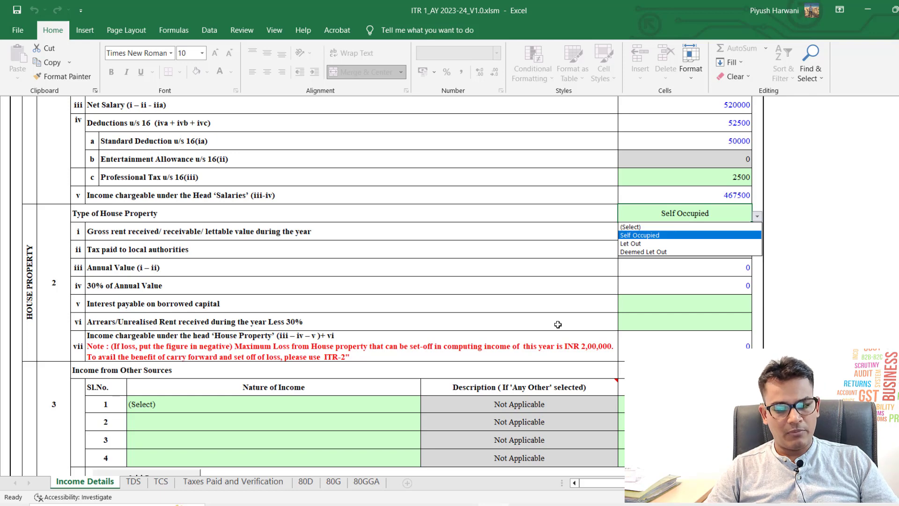
{"action": "key", "text": "Up"}
{"action": "key", "text": "Return"}
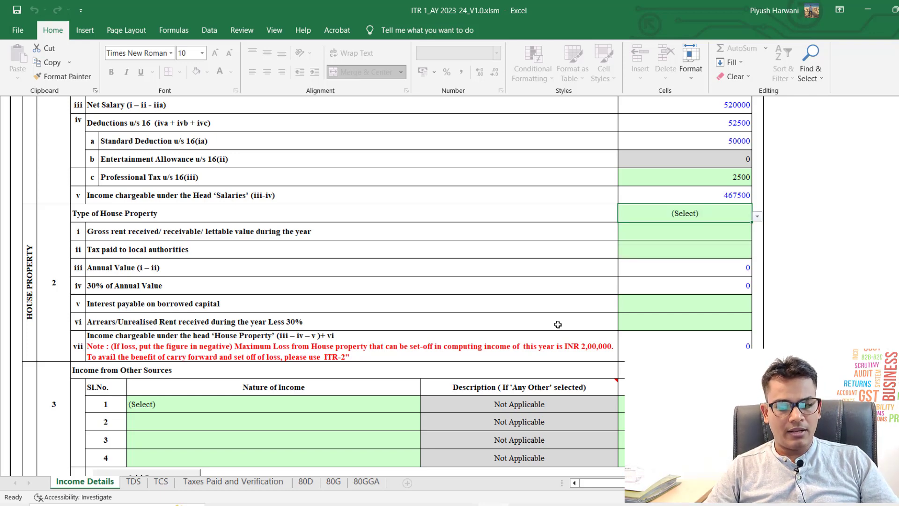
{"action": "key", "text": "alt+Down"}
{"action": "key", "text": "Down"}
{"action": "key", "text": "Return"}
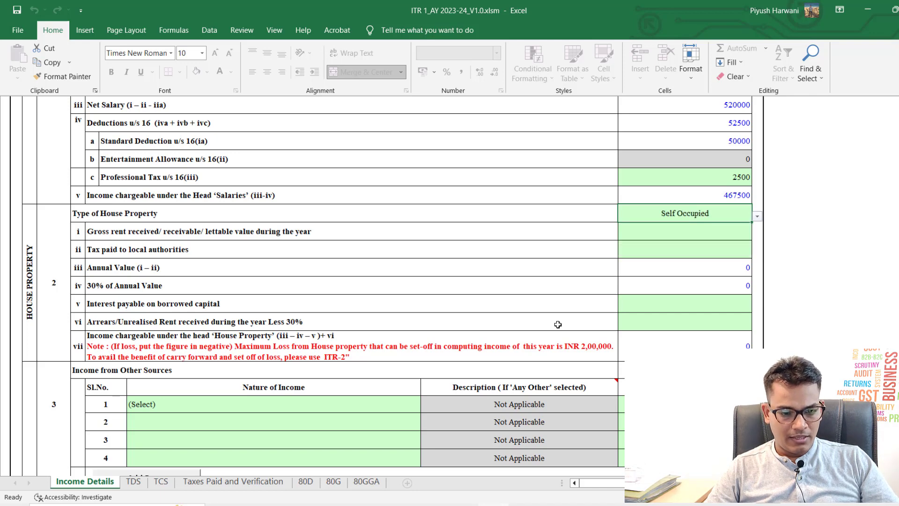
Step: Enter 200000 as interest on borrowed capital, then correct it to 0
{"action": "key", "text": "Down"}
{"action": "key", "text": "Down"}
{"action": "key", "text": "Down"}
{"action": "key", "text": "Down"}
{"action": "key", "text": "Down"}
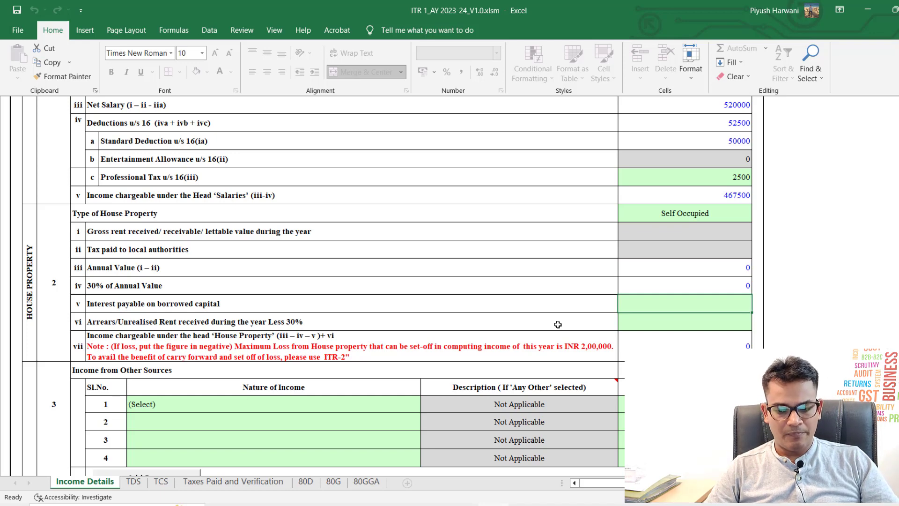
{"action": "type", "text": "200000"}
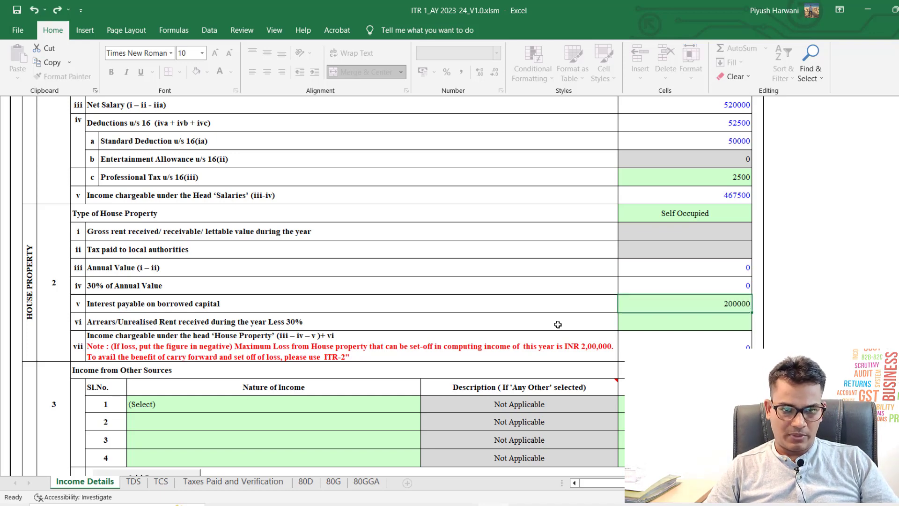
{"action": "key", "text": "Return"}
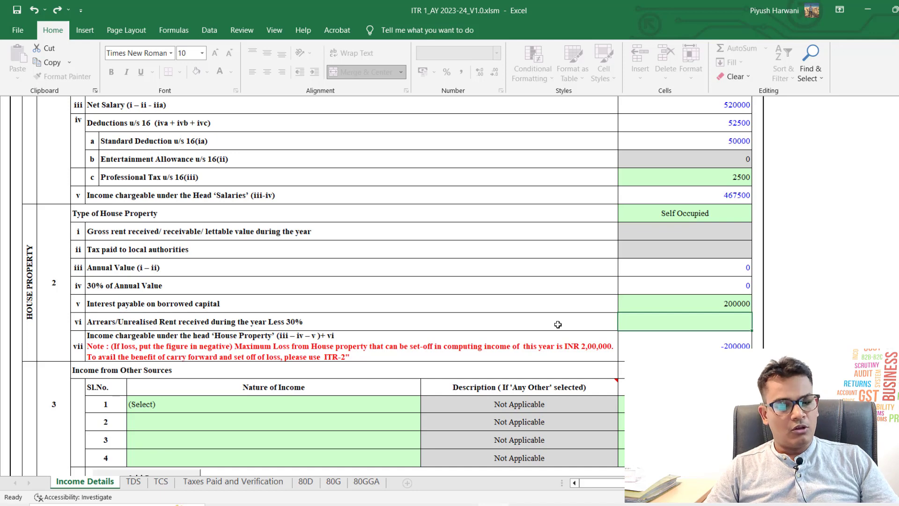
{"action": "key", "text": "Up"}
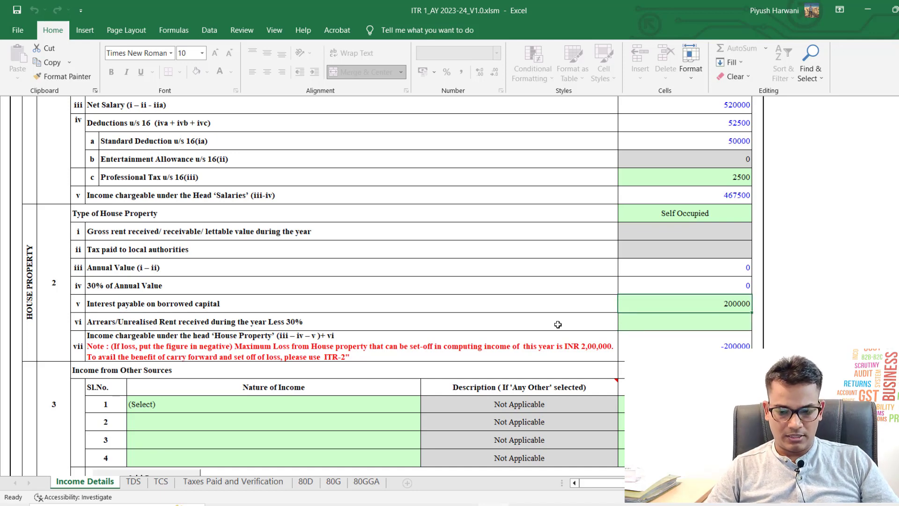
{"action": "type", "text": "0"}
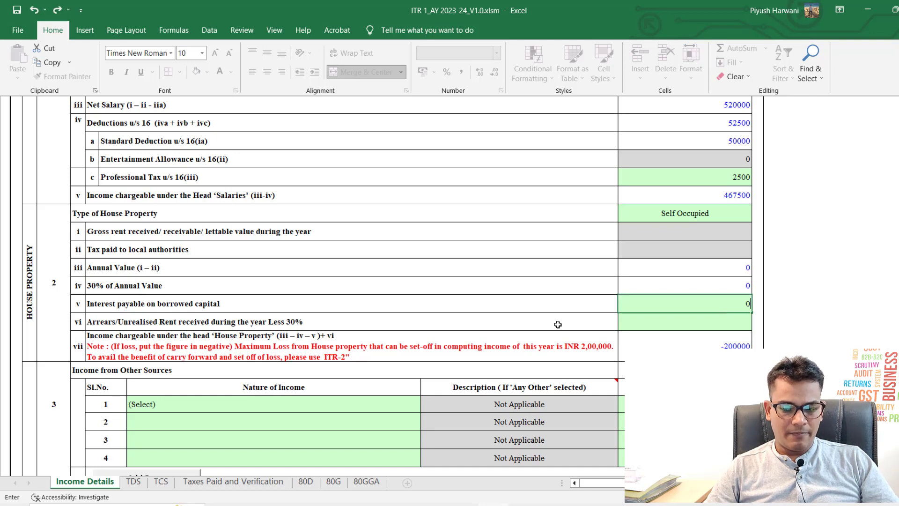
{"action": "key", "text": "Return"}
{"action": "key", "text": "Up"}
{"action": "key", "text": "Up"}
{"action": "key", "text": "Up"}
{"action": "key", "text": "Up"}
{"action": "key", "text": "Up"}
{"action": "key", "text": "Up"}
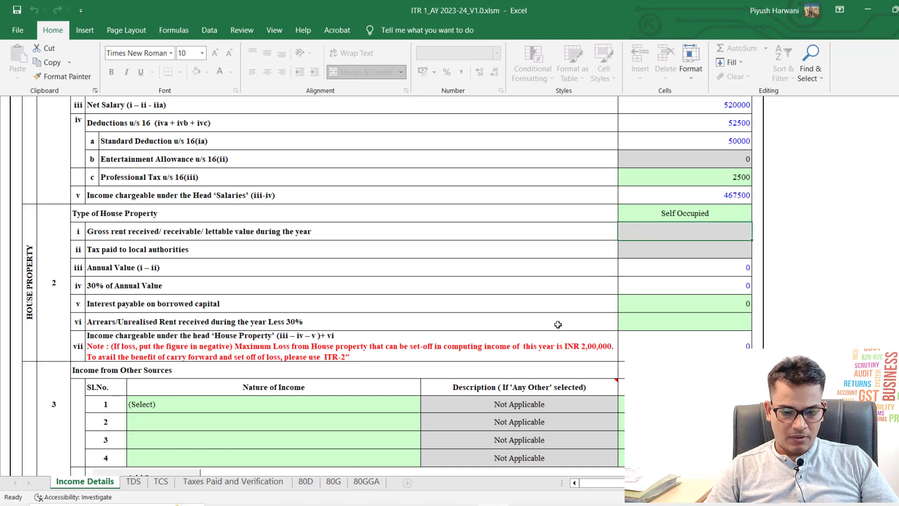
{"action": "key", "text": "Down"}
{"action": "key", "text": "Down"}
{"action": "key", "text": "Down"}
{"action": "key", "text": "Down"}
{"action": "key", "text": "Down"}
{"action": "key", "text": "Down"}
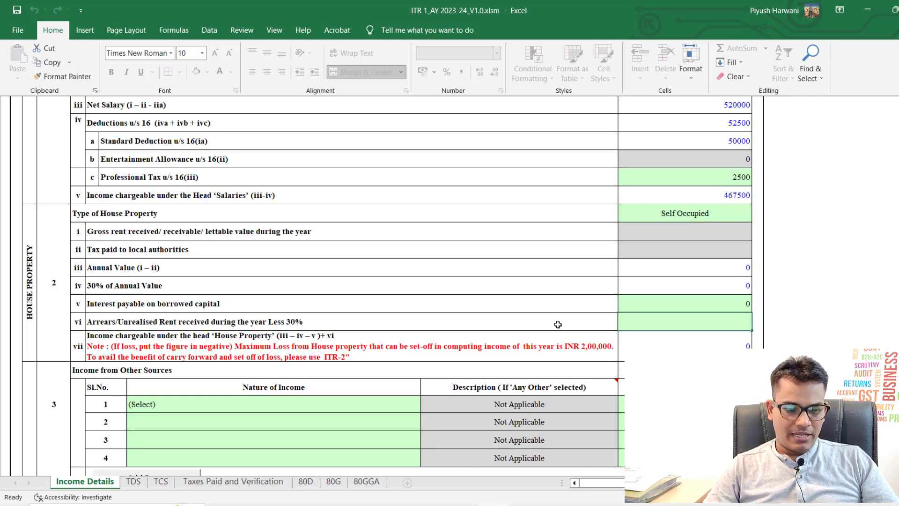
Step: Record Interest from Savings Bank Account of 4000 in other-sources row 1
{"action": "scroll", "coordinate": [557, 322], "scroll_direction": "down", "scroll_amount": 2}
{"action": "left_click", "coordinate": [308, 332]}
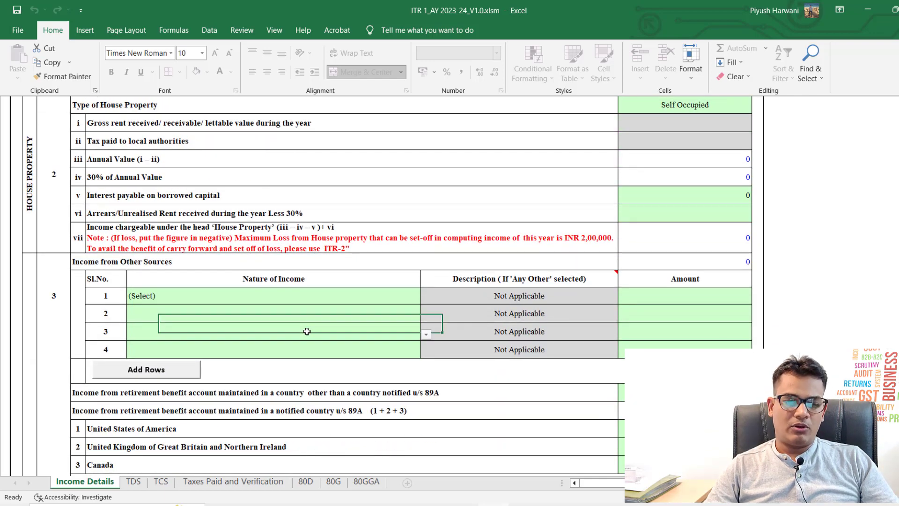
{"action": "key", "text": "Up"}
{"action": "key", "text": "Up"}
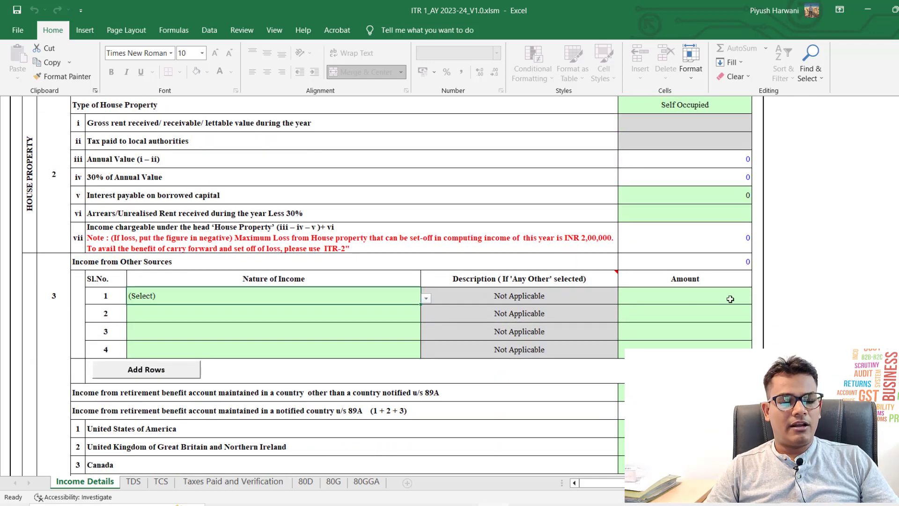
{"action": "key", "text": "alt+Down"}
{"action": "key", "text": "Down"}
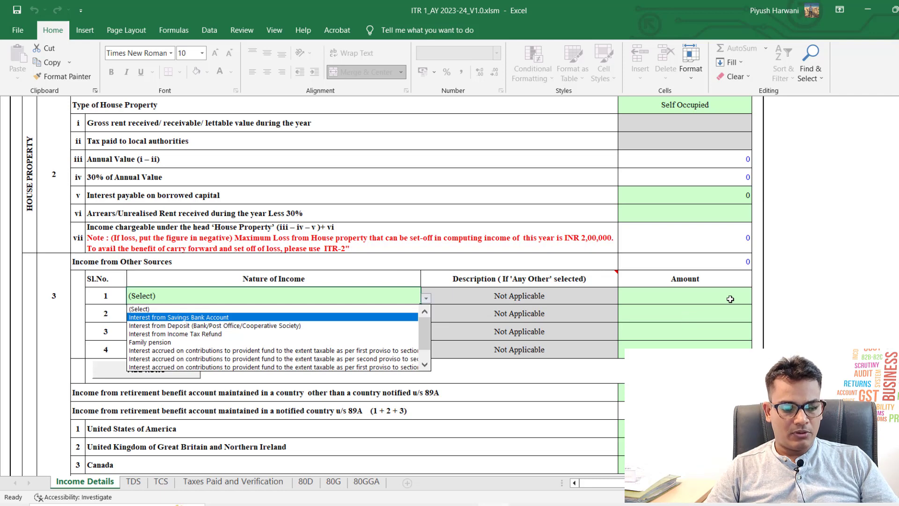
{"action": "key", "text": "Down"}
{"action": "key", "text": "Down"}
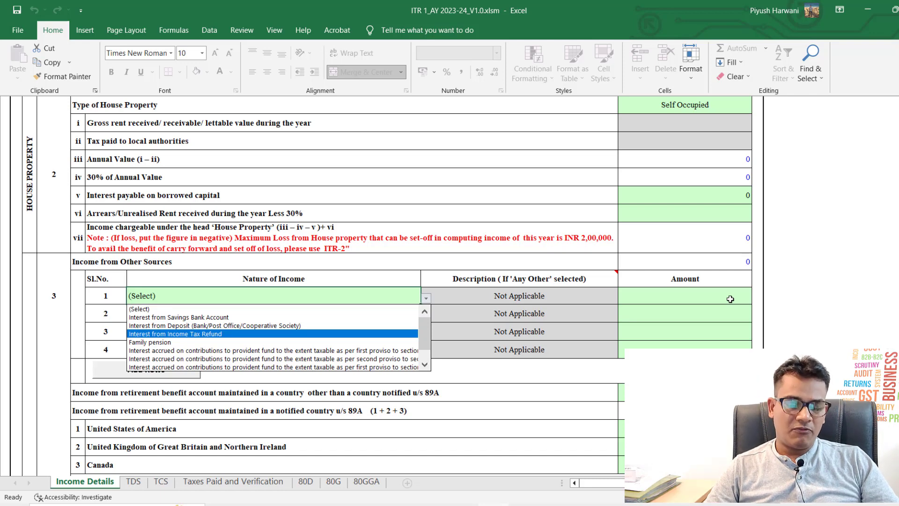
{"action": "key", "text": "Up"}
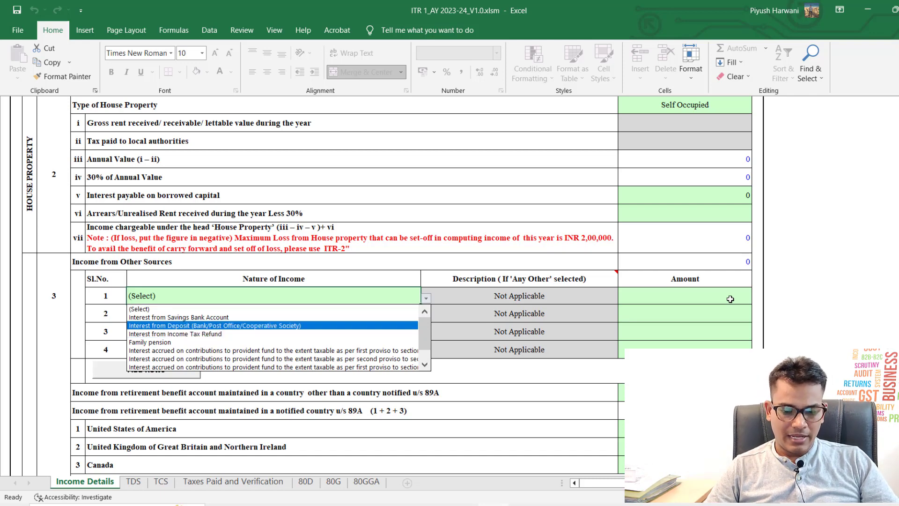
{"action": "key", "text": "Up"}
{"action": "key", "text": "Return"}
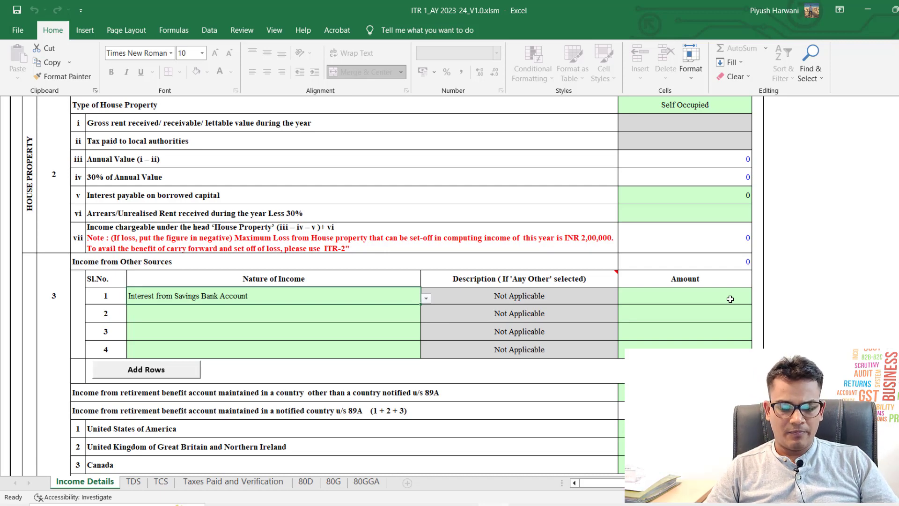
{"action": "key", "text": "Tab"}
{"action": "key", "text": "Tab"}
{"action": "key", "text": "Up"}
{"action": "key", "text": "Left"}
{"action": "key", "text": "Left"}
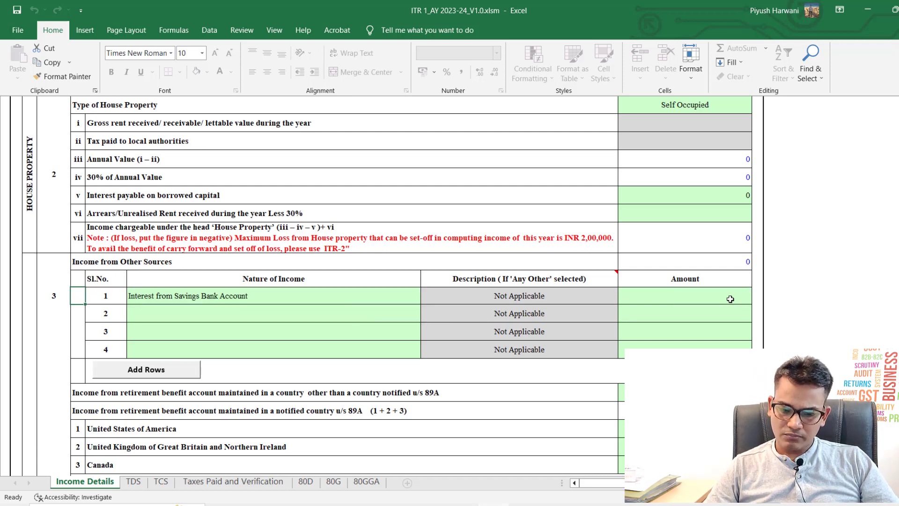
{"action": "key", "text": "Right"}
{"action": "key", "text": "Right"}
{"action": "key", "text": "Right"}
{"action": "key", "text": "Right"}
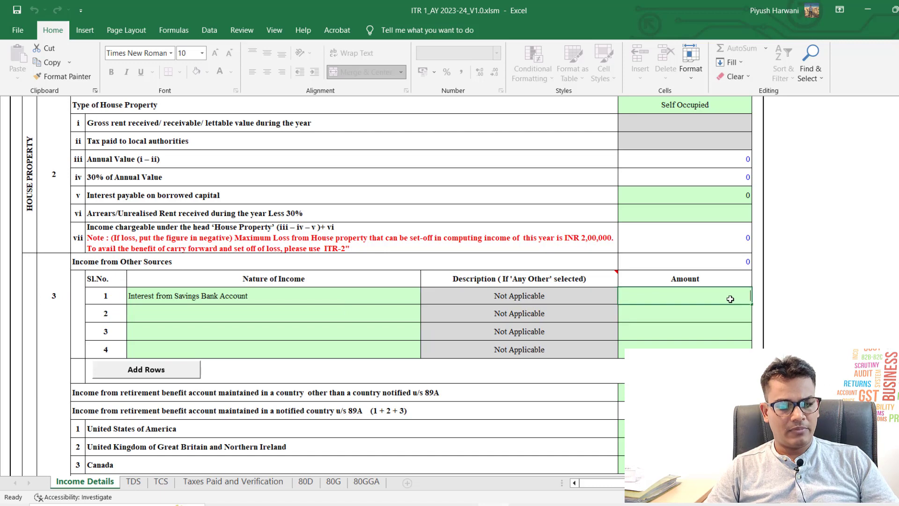
{"action": "type", "text": "4000"}
{"action": "key", "text": "Return"}
Step: Record Interest from Deposit of 80000 in row 2, totalling 84000
{"action": "key", "text": "Left"}
{"action": "key", "text": "Left"}
{"action": "key", "text": "Left"}
{"action": "key", "text": "Left"}
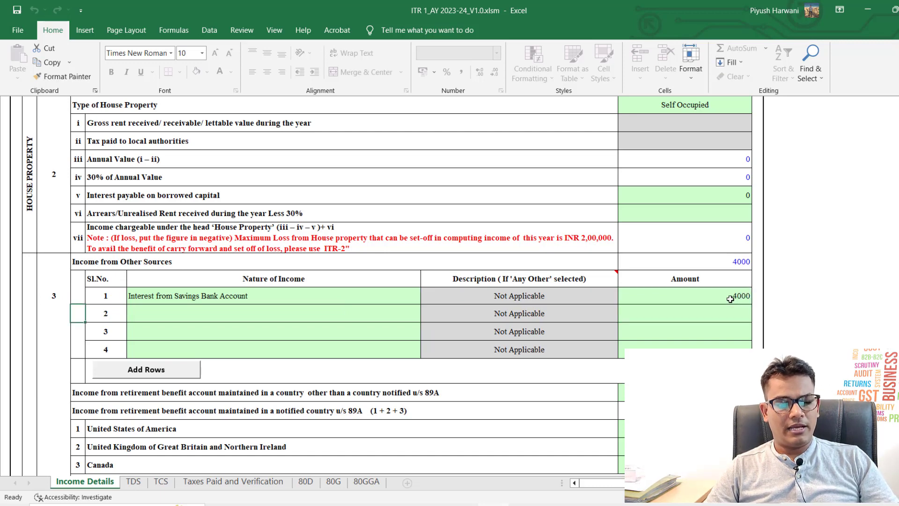
{"action": "key", "text": "Right"}
{"action": "key", "text": "Right"}
{"action": "key", "text": "alt+Down"}
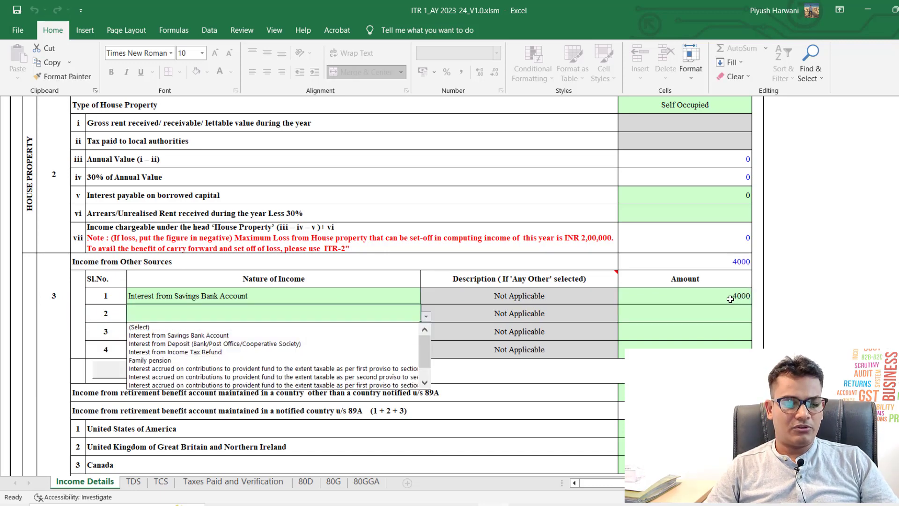
{"action": "key", "text": "Down"}
{"action": "key", "text": "Down"}
{"action": "key", "text": "Down"}
{"action": "key", "text": "Return"}
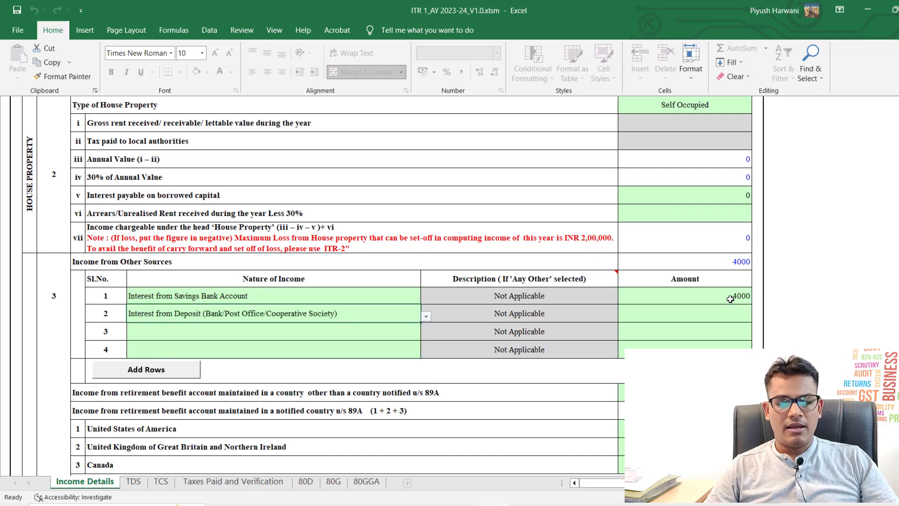
{"action": "key", "text": "Right"}
{"action": "key", "text": "Right"}
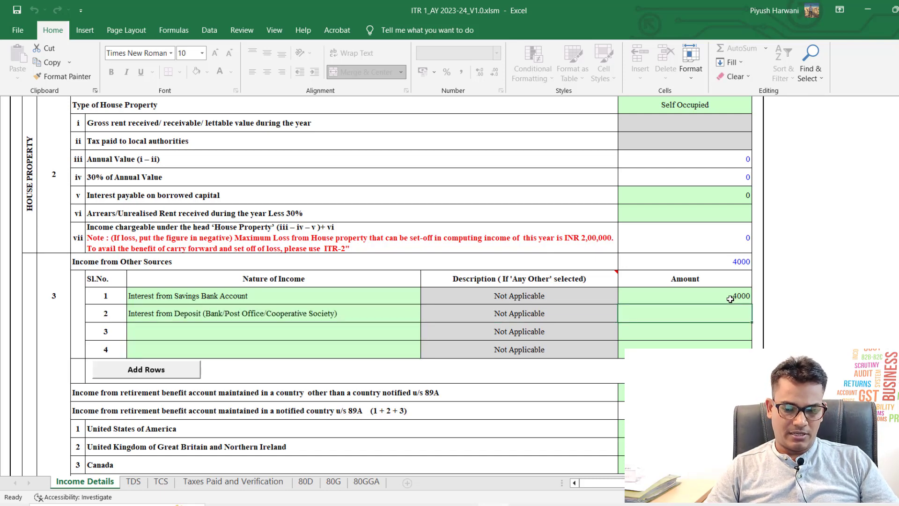
{"action": "type", "text": "80000"}
{"action": "key", "text": "Return"}
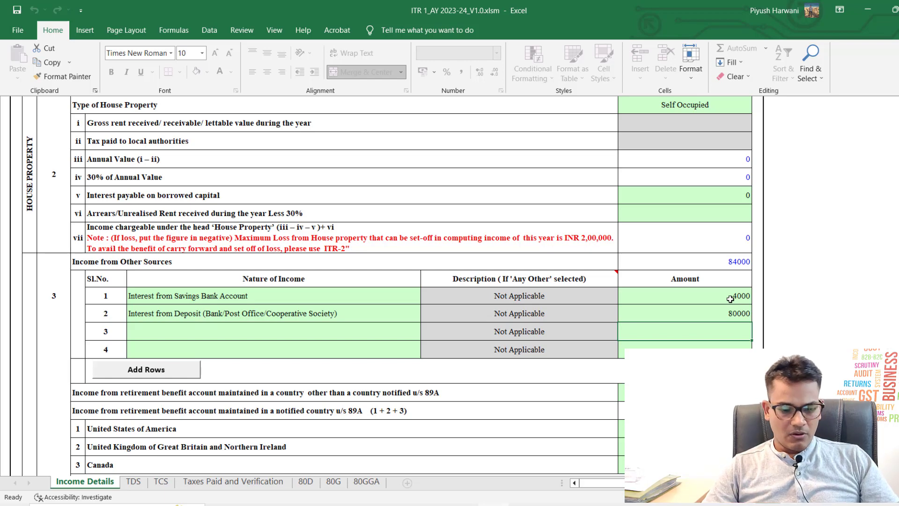
Step: Enter a 1500 dividend in the row ii (16/6/2022 to 15/9/2022) breakup cell
{"action": "scroll", "coordinate": [519, 336], "scroll_direction": "down", "scroll_amount": 1}
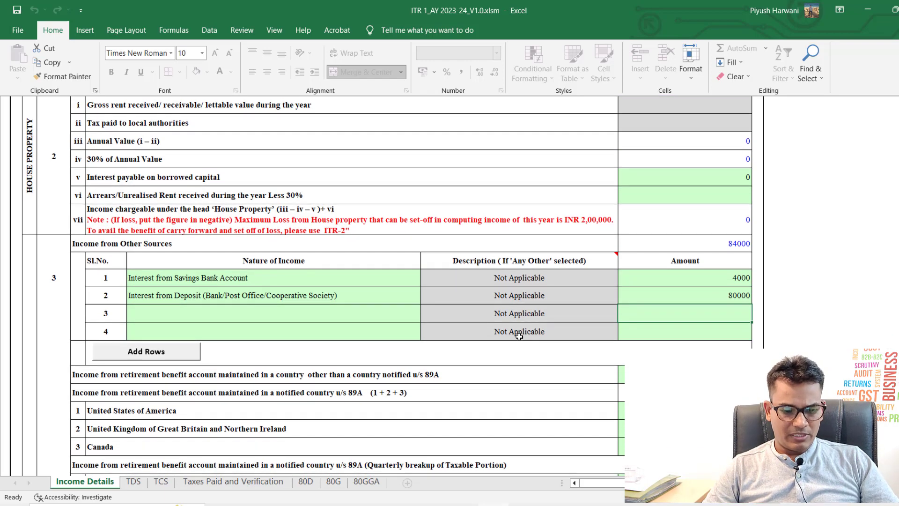
{"action": "scroll", "coordinate": [519, 336], "scroll_direction": "down", "scroll_amount": 2}
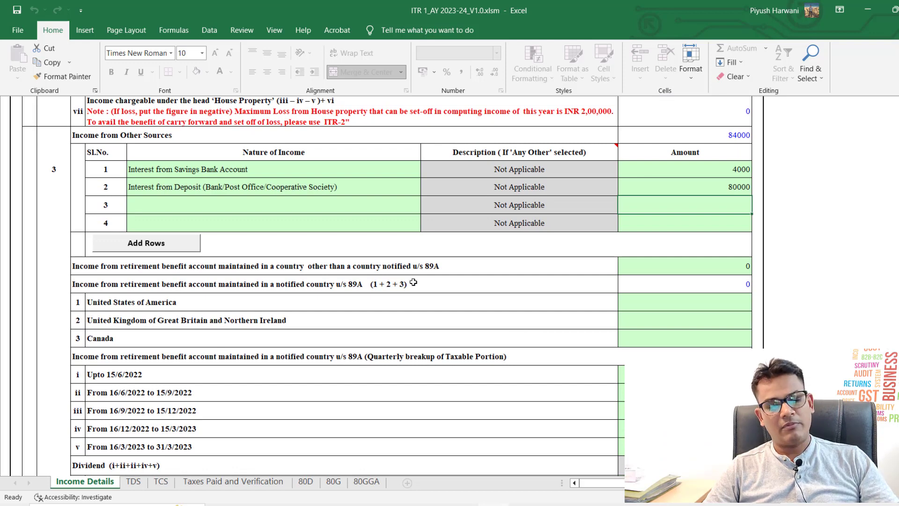
{"action": "scroll", "coordinate": [414, 282], "scroll_direction": "down", "scroll_amount": 2}
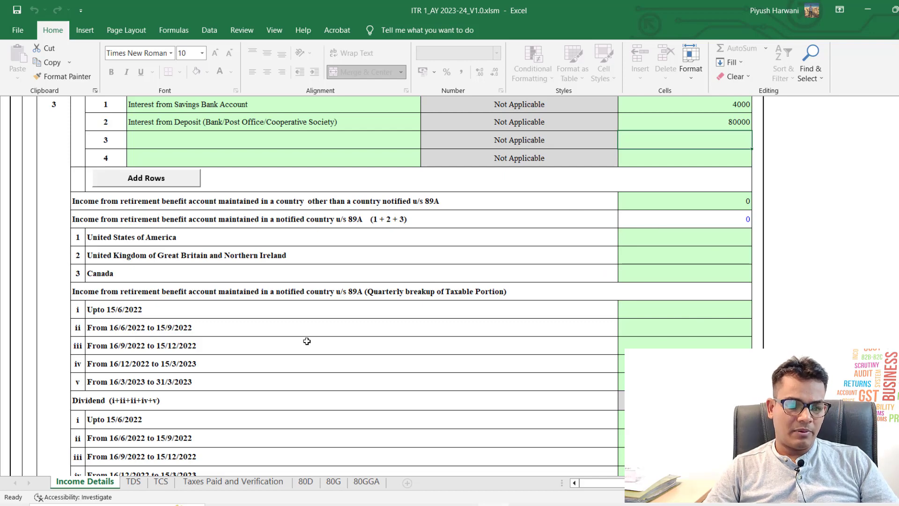
{"action": "scroll", "coordinate": [297, 319], "scroll_direction": "down", "scroll_amount": 1}
{"action": "scroll", "coordinate": [298, 319], "scroll_direction": "down", "scroll_amount": 1}
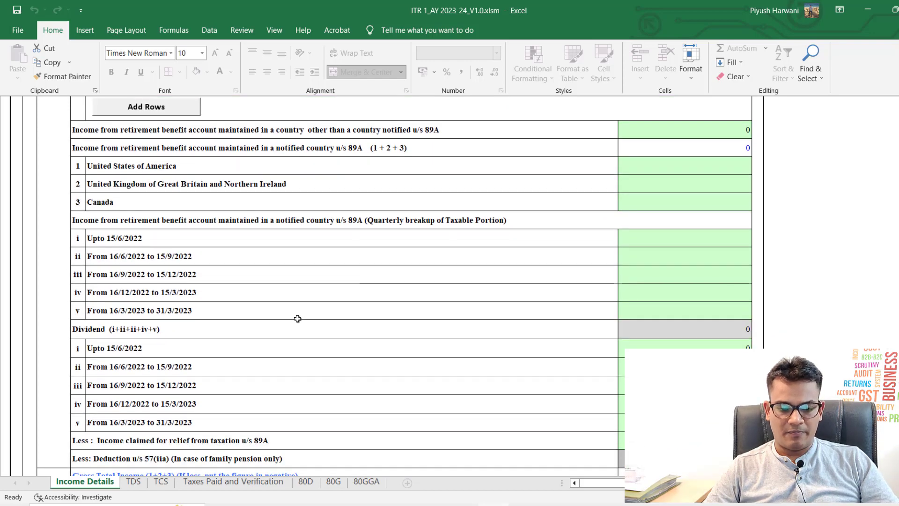
{"action": "scroll", "coordinate": [298, 318], "scroll_direction": "down", "scroll_amount": 1}
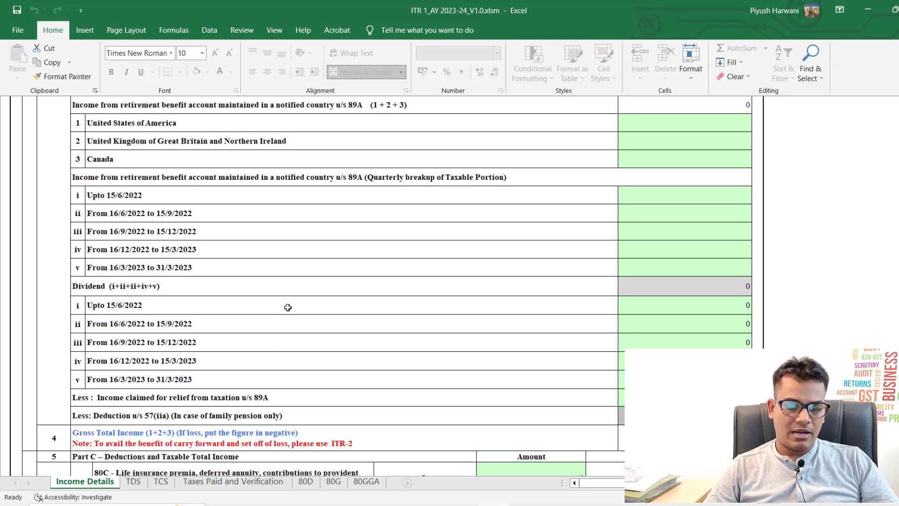
{"action": "left_click", "coordinate": [227, 310]}
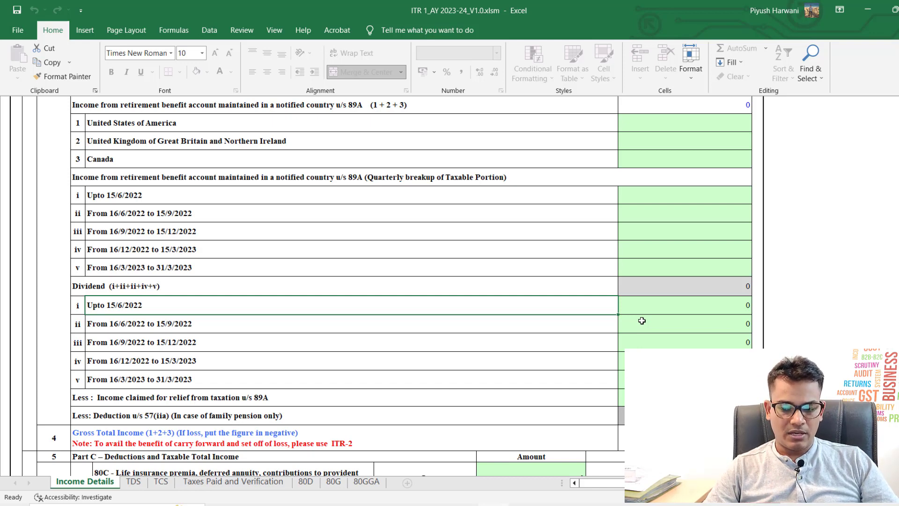
{"action": "left_click", "coordinate": [697, 323]}
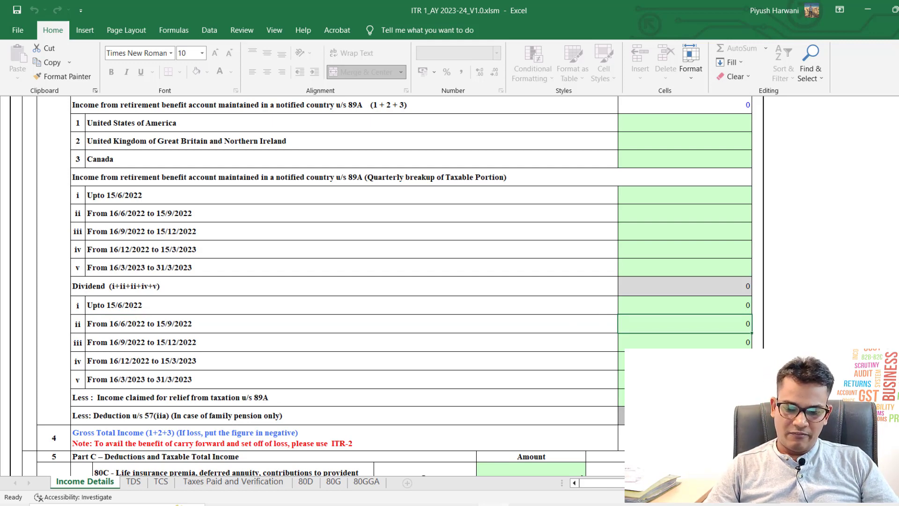
{"action": "type", "text": "1500"}
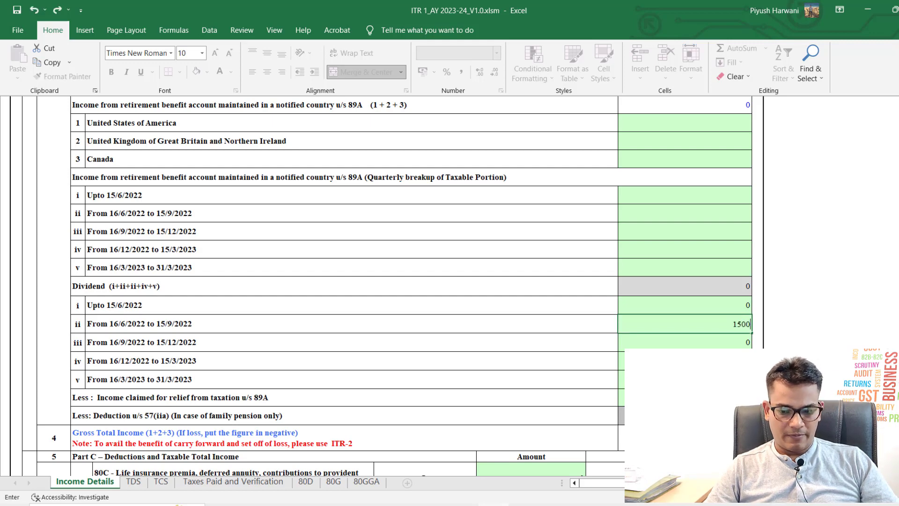
{"action": "key", "text": "Return"}
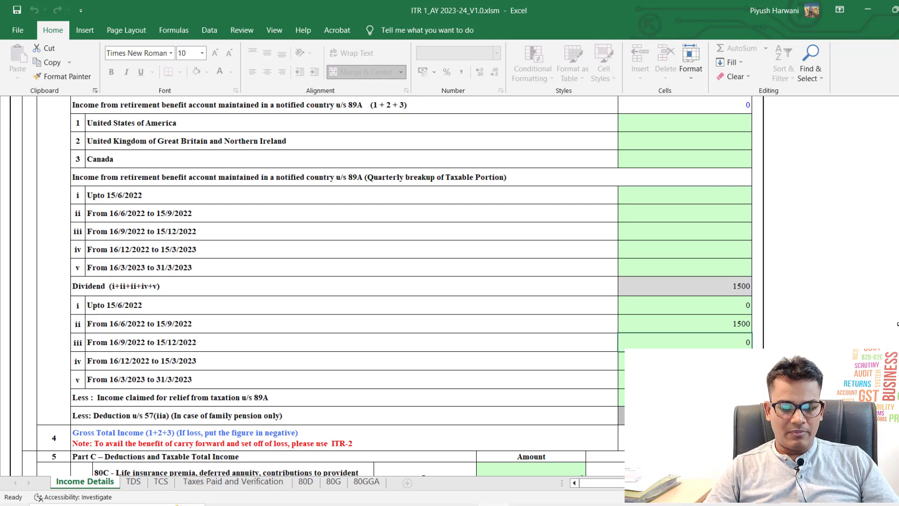
{"action": "scroll", "coordinate": [898, 323], "scroll_direction": "down", "scroll_amount": 3}
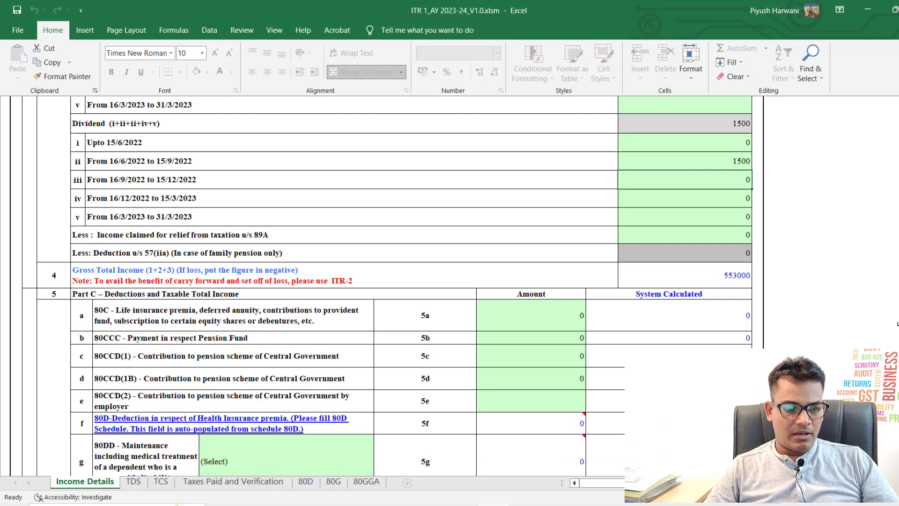
{"action": "key", "text": "Down"}
{"action": "key", "text": "Down"}
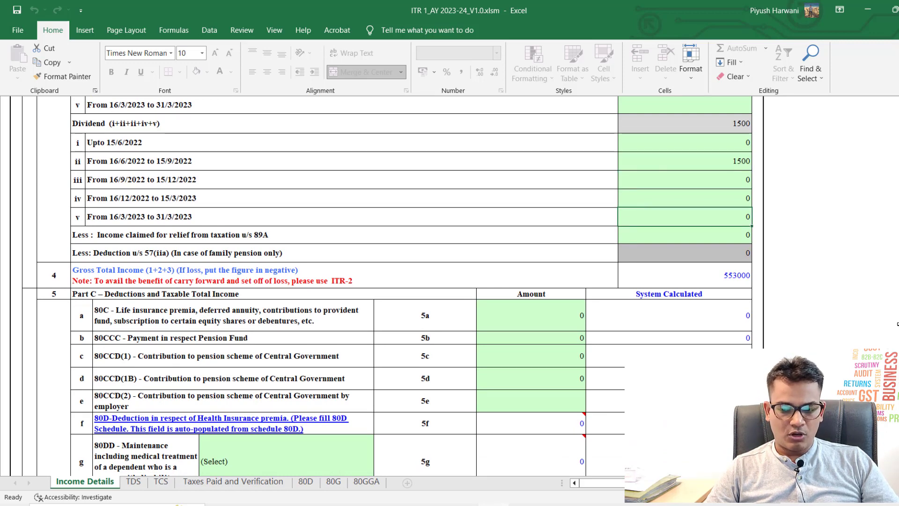
{"action": "key", "text": "Down"}
{"action": "key", "text": "Down"}
{"action": "key", "text": "Down"}
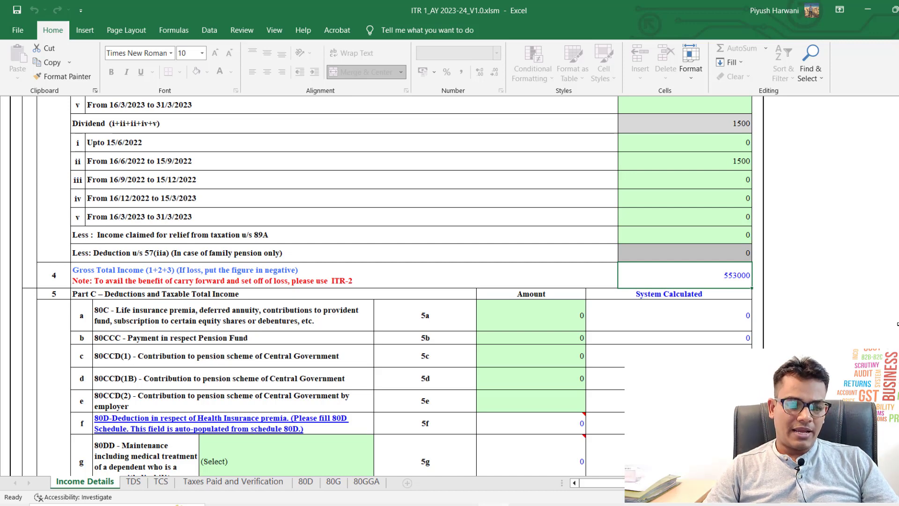
{"action": "scroll", "coordinate": [898, 323], "scroll_direction": "down", "scroll_amount": 3}
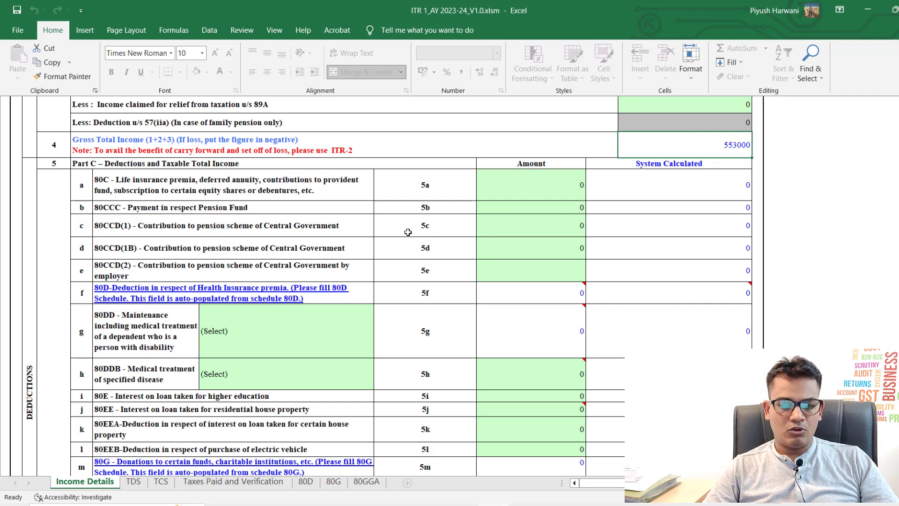
Step: Enter 20000 under 80C in row 5a, bringing Total Income to 533000
{"action": "left_click", "coordinate": [493, 195]}
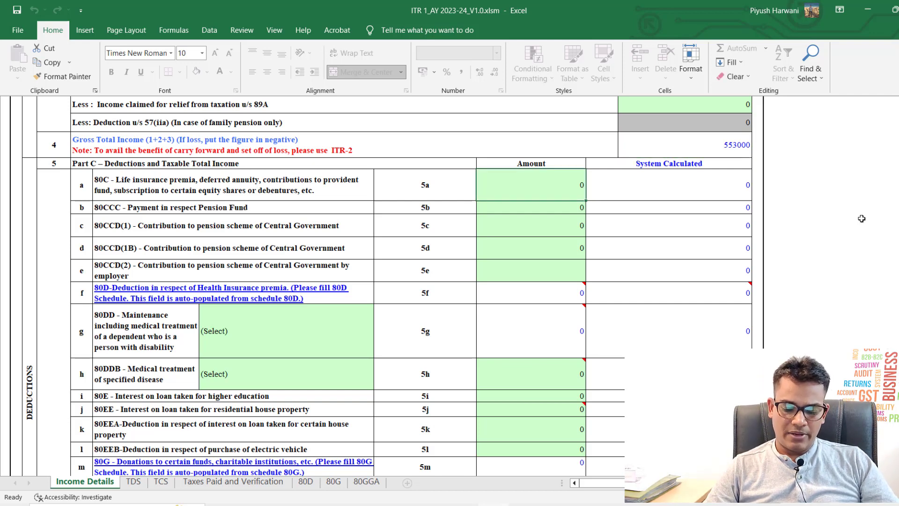
{"action": "type", "text": "20000"}
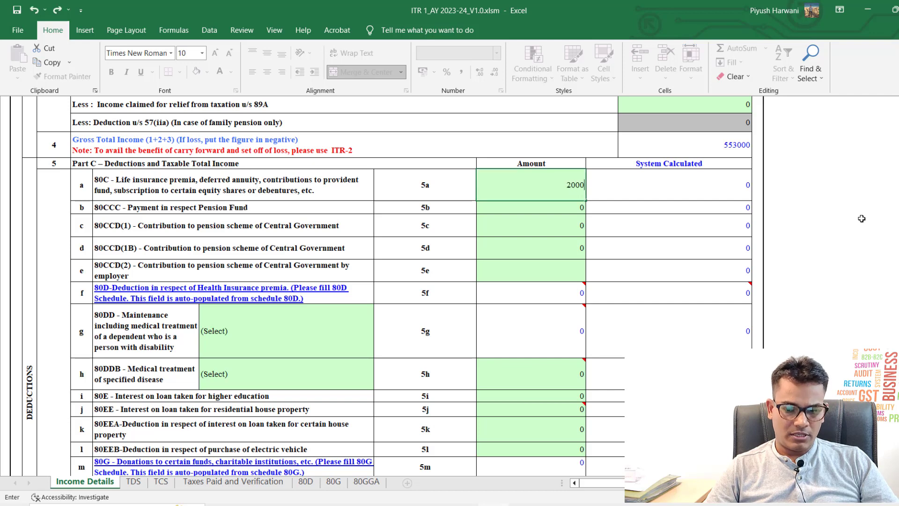
{"action": "key", "text": "Return"}
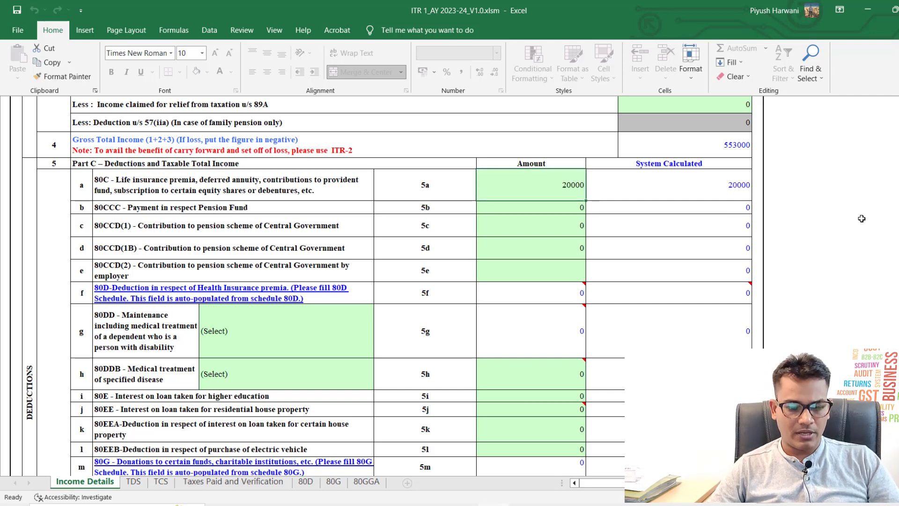
{"action": "key", "text": "Down"}
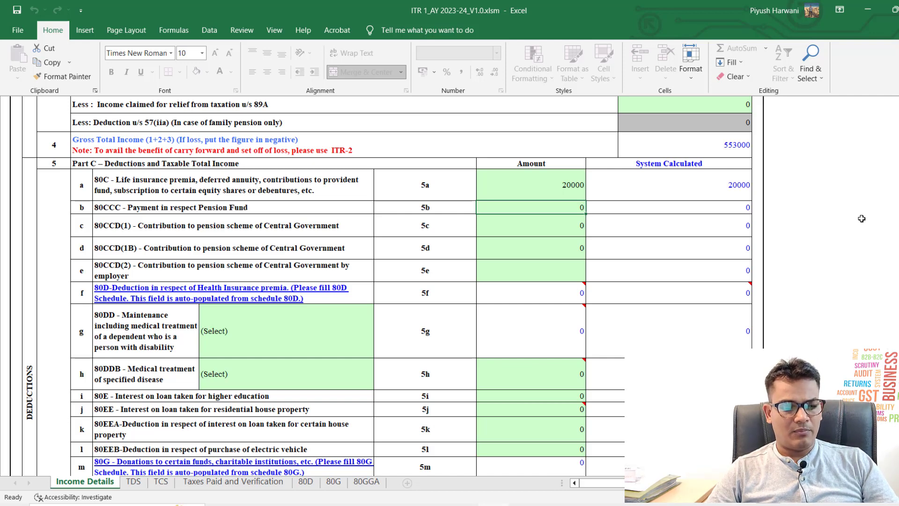
{"action": "key", "text": "Left"}
{"action": "key", "text": "Left"}
{"action": "key", "text": "Down"}
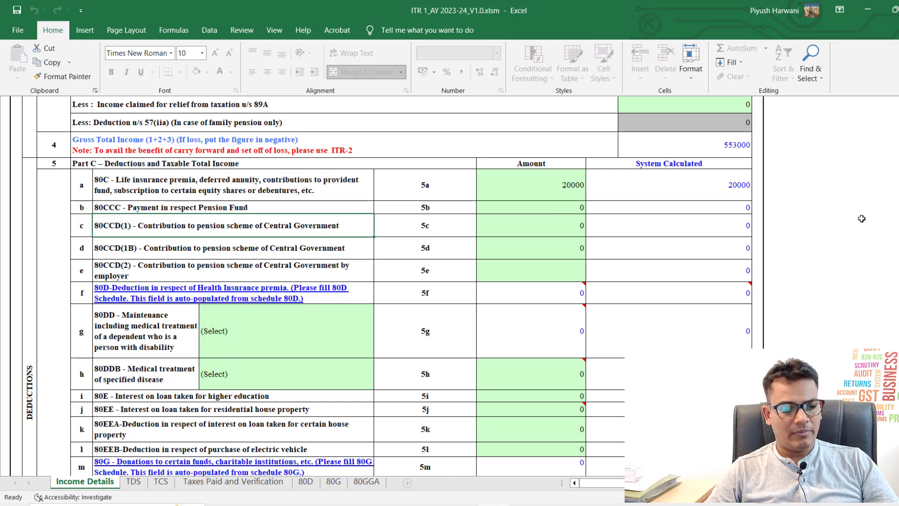
{"action": "key", "text": "Right"}
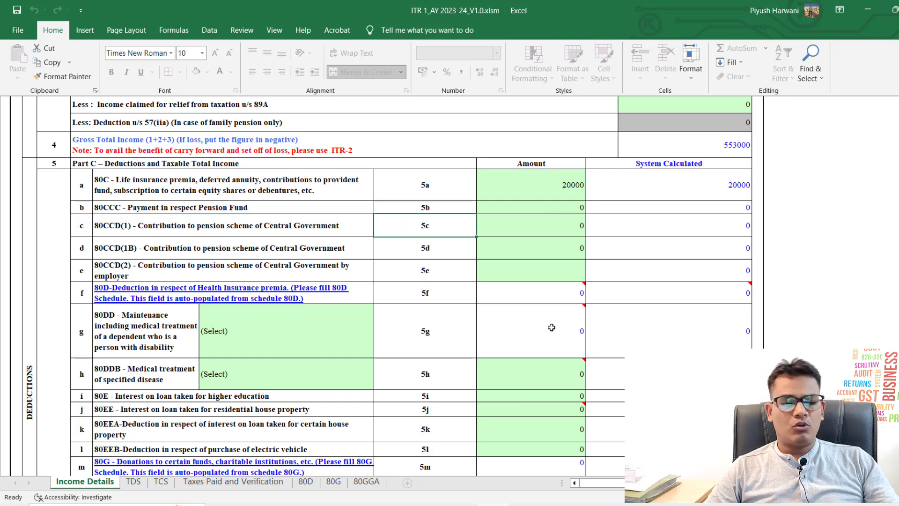
Step: Browse the 80DD dependent category list and close it without choosing one
{"action": "mouse_move", "coordinate": [552, 328]}
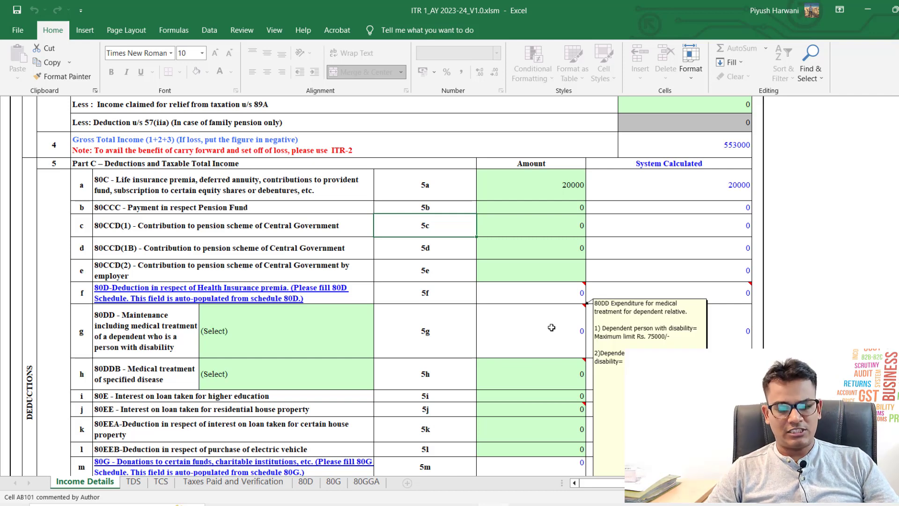
{"action": "scroll", "coordinate": [552, 328], "scroll_direction": "down", "scroll_amount": 2}
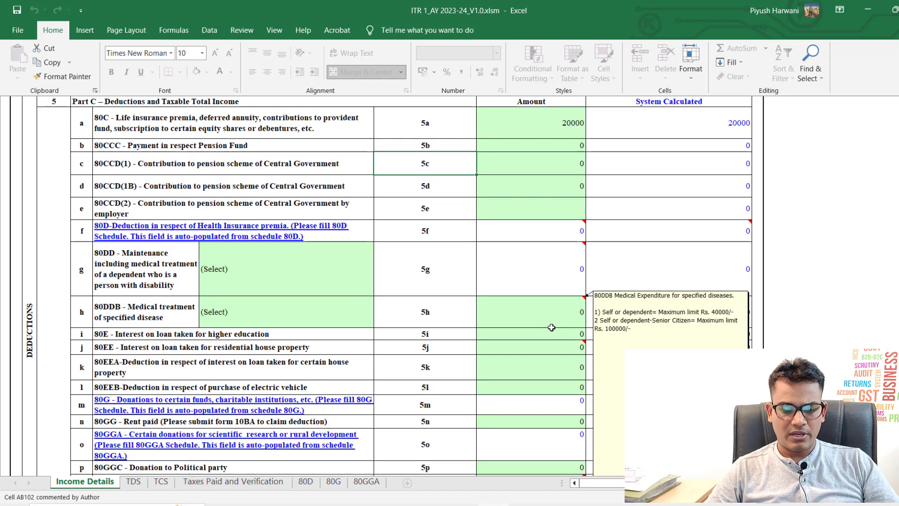
{"action": "scroll", "coordinate": [552, 328], "scroll_direction": "down", "scroll_amount": 1}
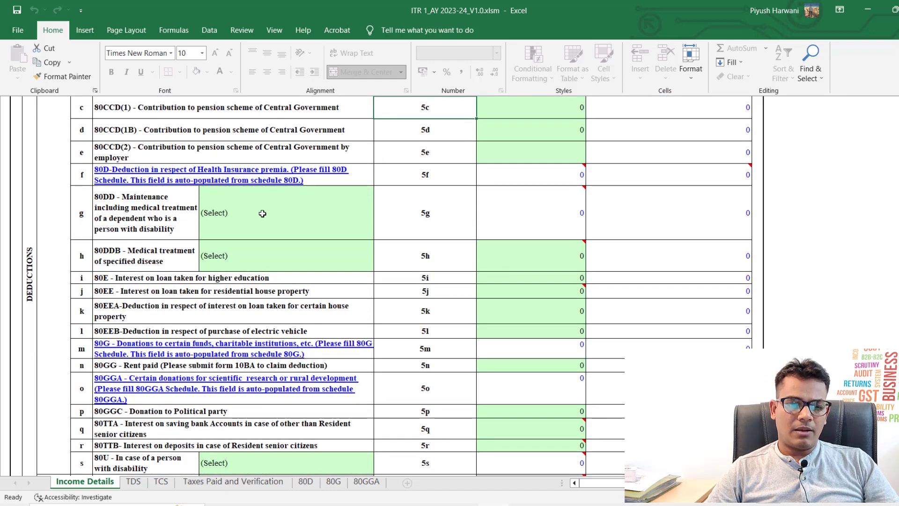
{"action": "left_click", "coordinate": [262, 213]}
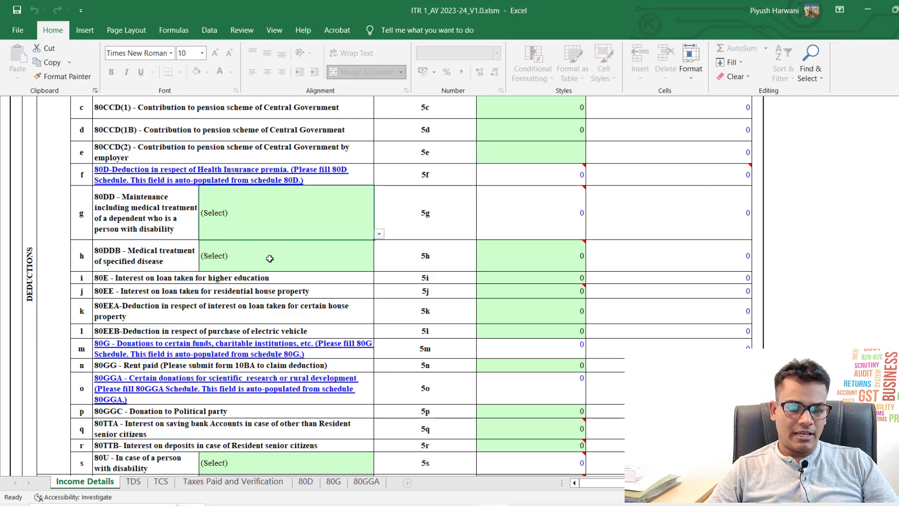
{"action": "key", "text": "alt+Down"}
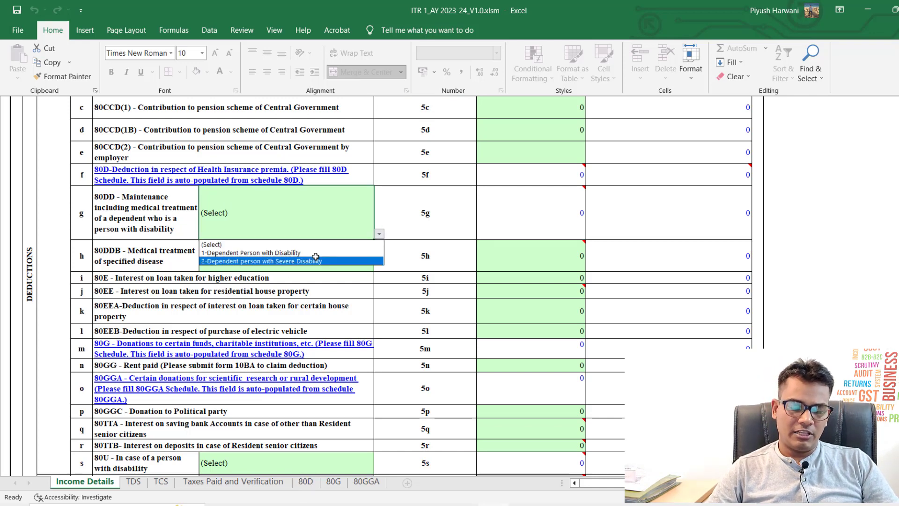
{"action": "key", "text": "Down"}
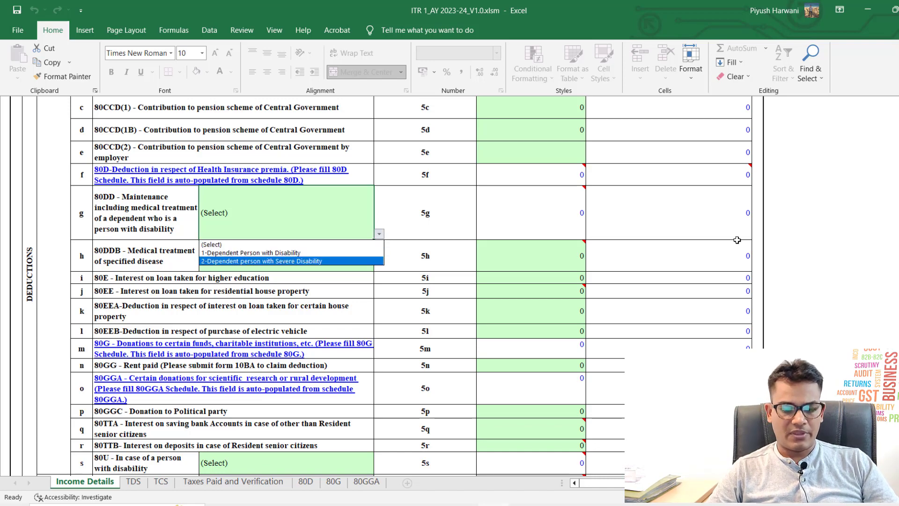
{"action": "key", "text": "Escape"}
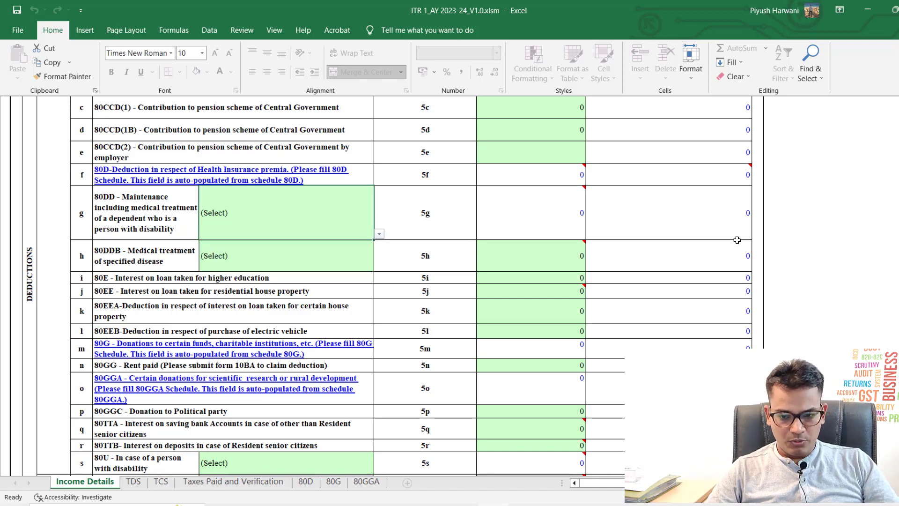
{"action": "scroll", "coordinate": [469, 285], "scroll_direction": "up", "scroll_amount": 2}
{"action": "scroll", "coordinate": [447, 295], "scroll_direction": "down", "scroll_amount": 3}
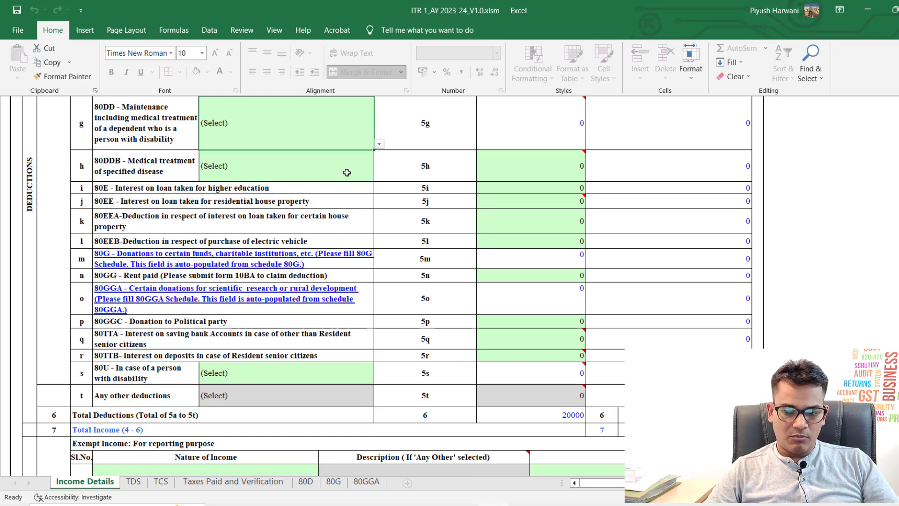
{"action": "scroll", "coordinate": [401, 246], "scroll_direction": "up", "scroll_amount": 5}
{"action": "scroll", "coordinate": [402, 246], "scroll_direction": "down", "scroll_amount": 5}
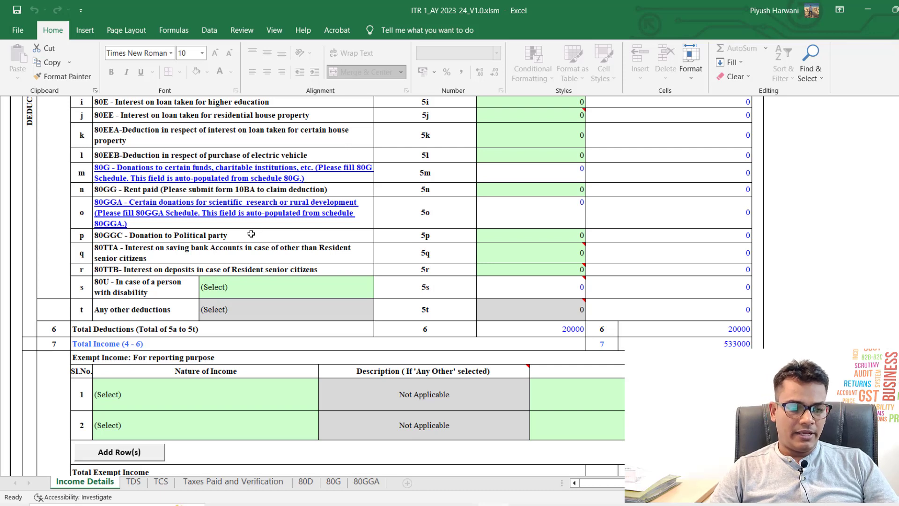
Step: Enter 4000 in the 80TTA amount cell 5q, raising Total Deductions to 24000
{"action": "left_click", "coordinate": [247, 249]}
{"action": "key", "text": "Tab"}
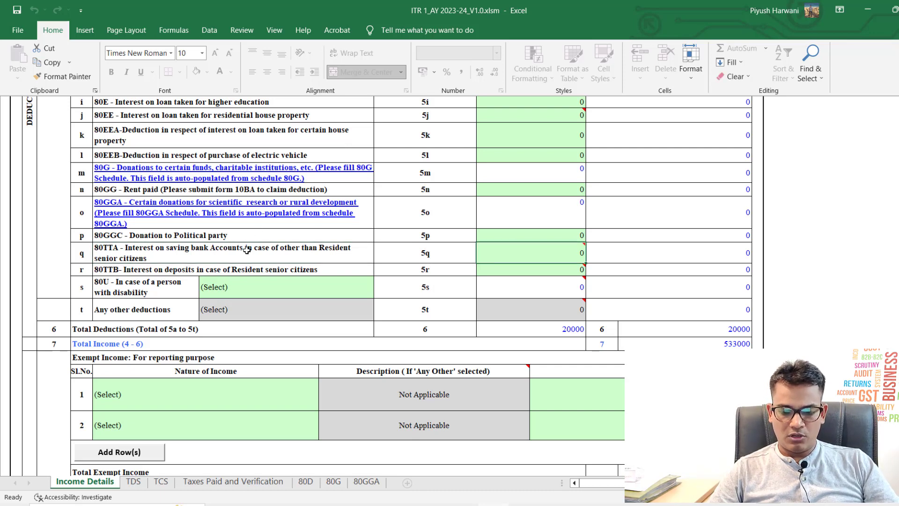
{"action": "type", "text": "4000"}
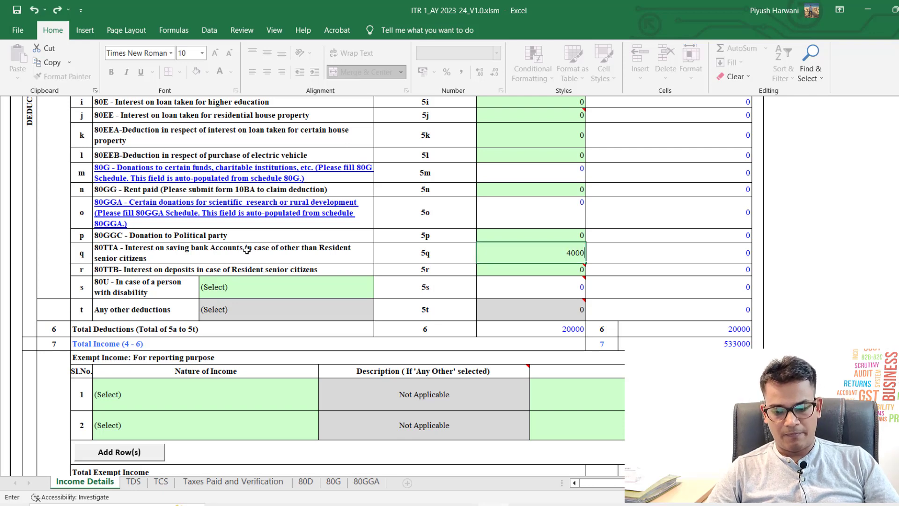
{"action": "key", "text": "Return"}
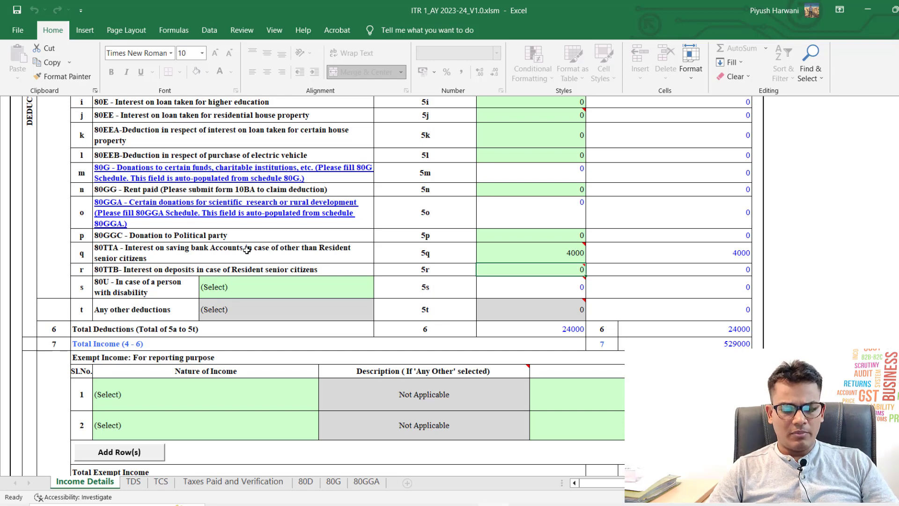
{"action": "scroll", "coordinate": [315, 256], "scroll_direction": "down", "scroll_amount": 1}
{"action": "scroll", "coordinate": [315, 256], "scroll_direction": "down", "scroll_amount": 3}
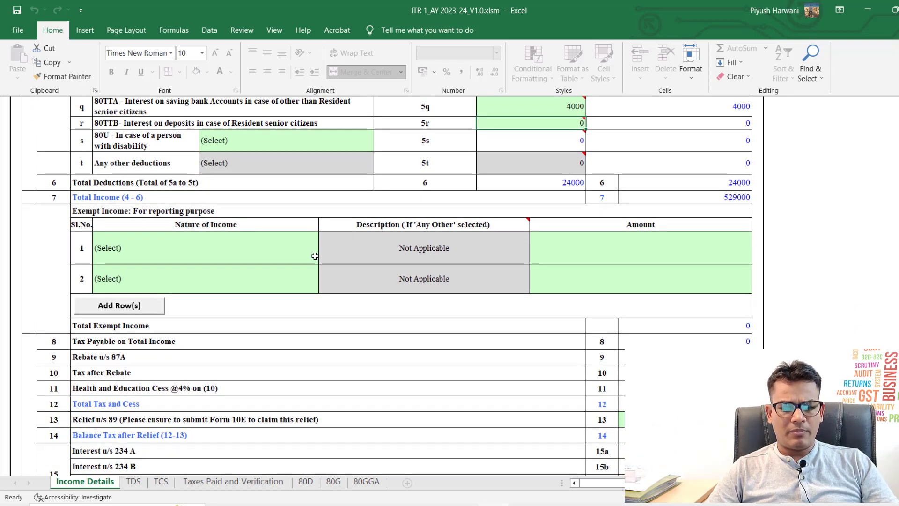
{"action": "left_click", "coordinate": [255, 251]}
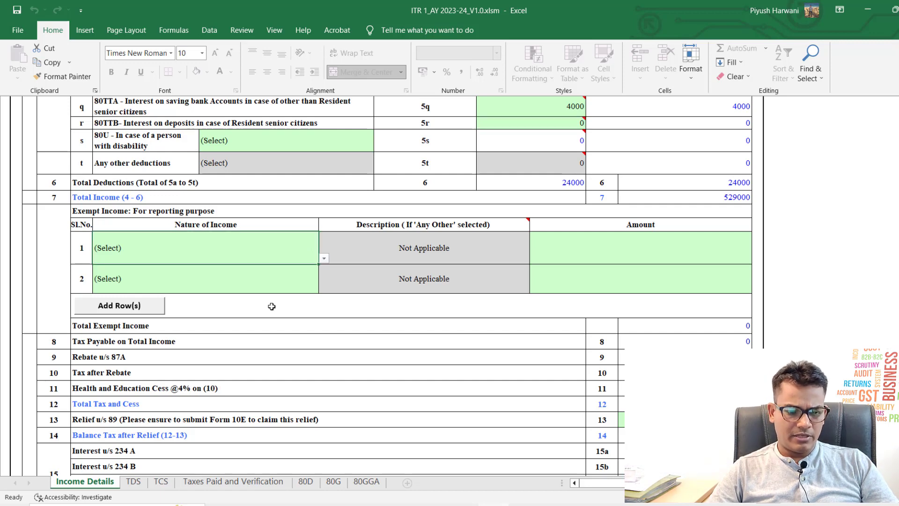
{"action": "key", "text": "alt+Down"}
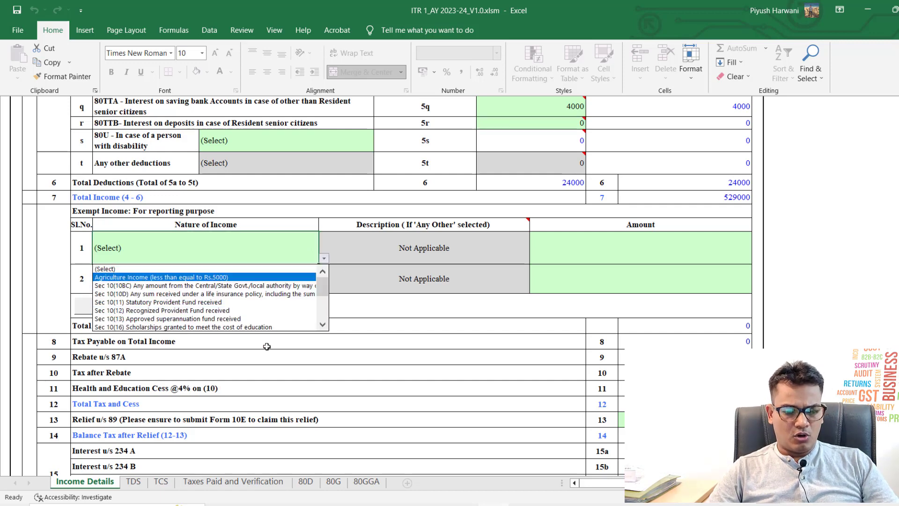
{"action": "scroll", "coordinate": [325, 289], "scroll_direction": "down", "scroll_amount": 3}
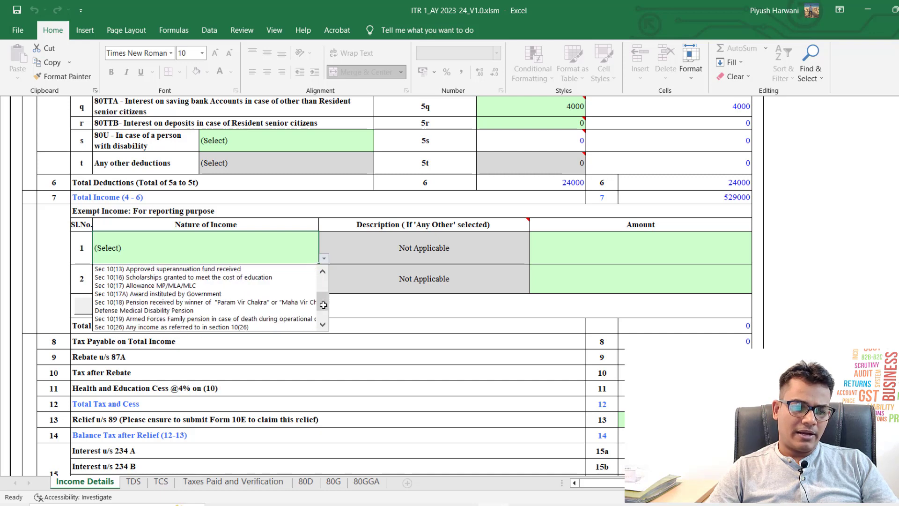
{"action": "scroll", "coordinate": [324, 297], "scroll_direction": "up", "scroll_amount": 1}
{"action": "left_click_drag", "start_coordinate": [324, 297], "coordinate": [325, 281]}
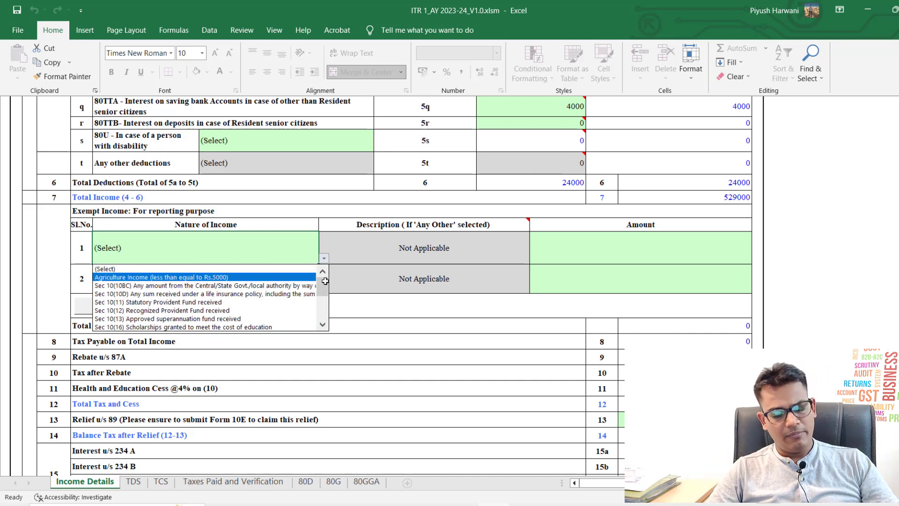
{"action": "key", "text": "Escape"}
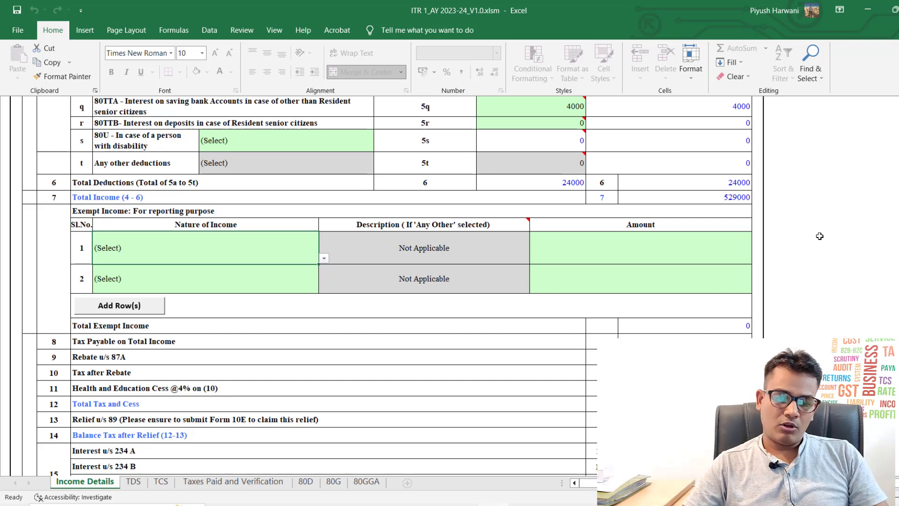
{"action": "key", "text": "alt+Down"}
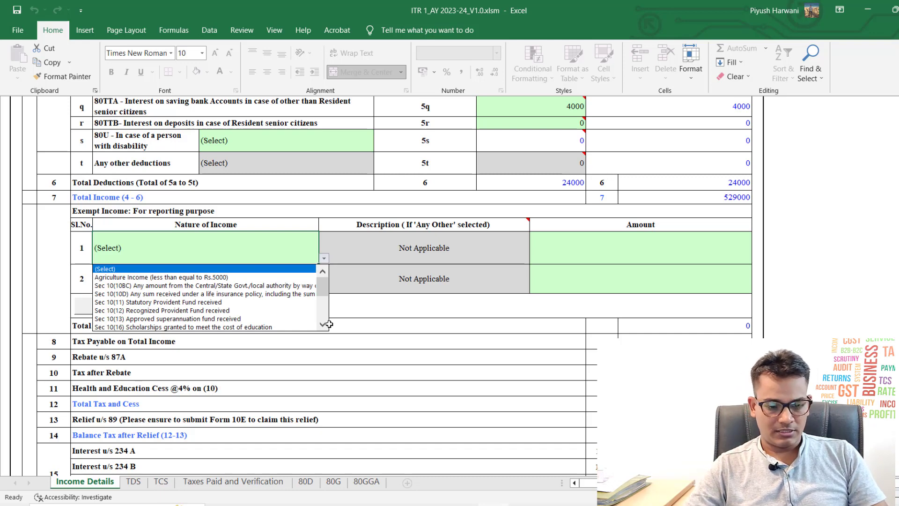
{"action": "key", "text": "Escape"}
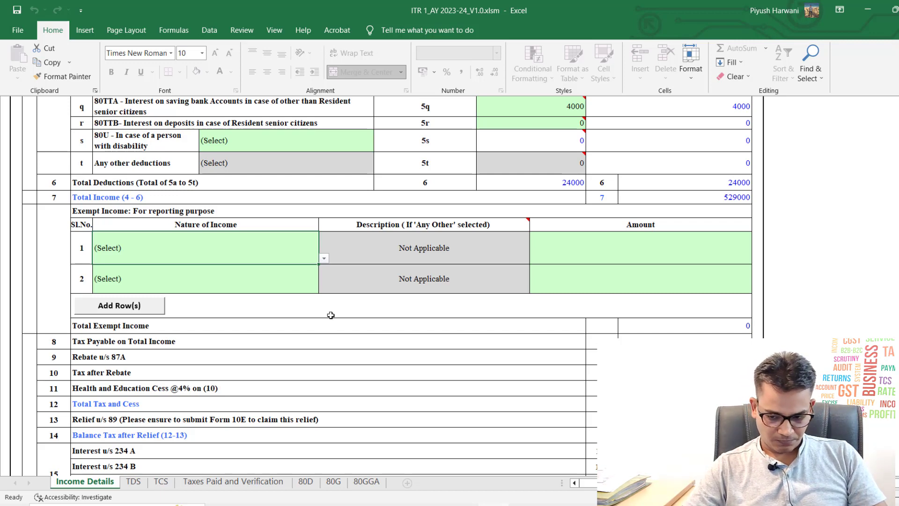
{"action": "scroll", "coordinate": [330, 324], "scroll_direction": "down", "scroll_amount": 3}
{"action": "scroll", "coordinate": [331, 315], "scroll_direction": "down", "scroll_amount": 1}
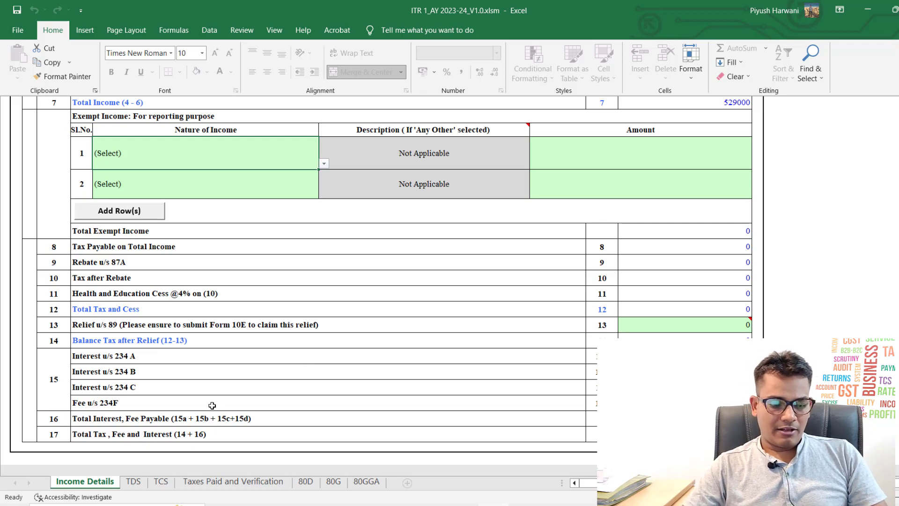
{"action": "left_click", "coordinate": [132, 482]}
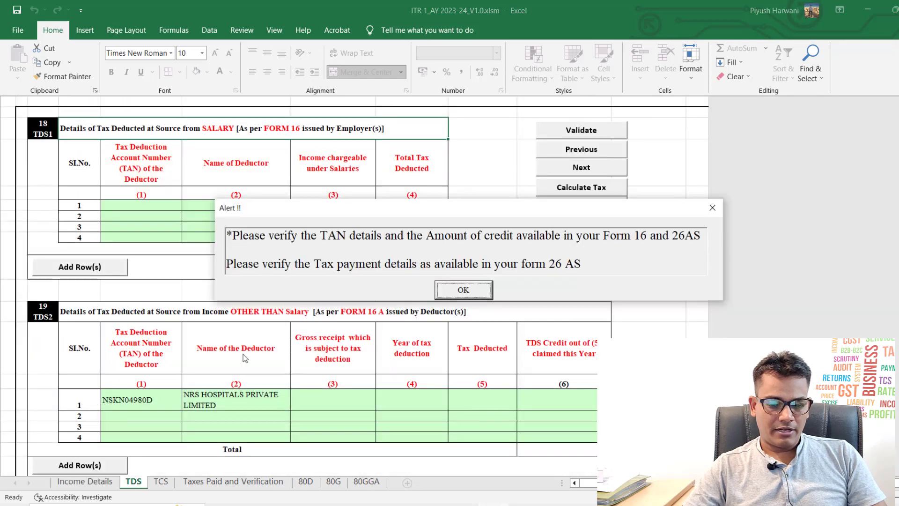
{"action": "left_click", "coordinate": [463, 290]}
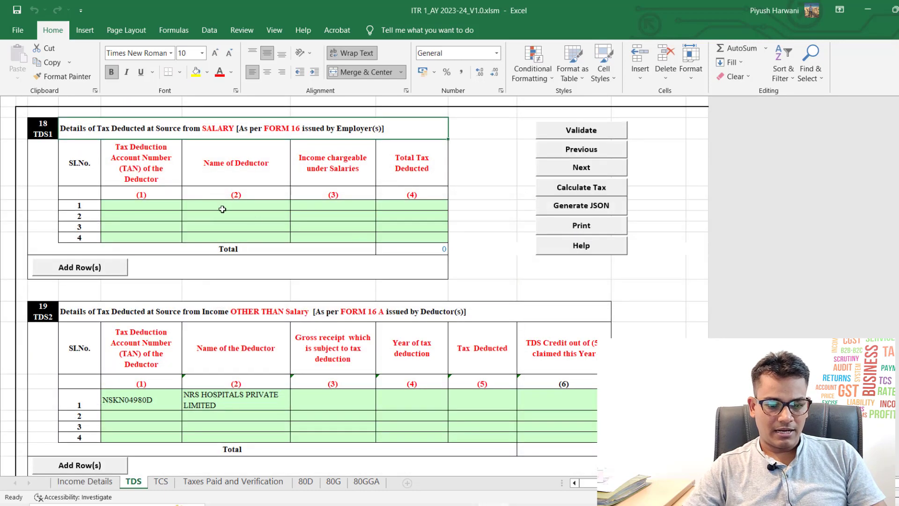
{"action": "left_click", "coordinate": [132, 202]}
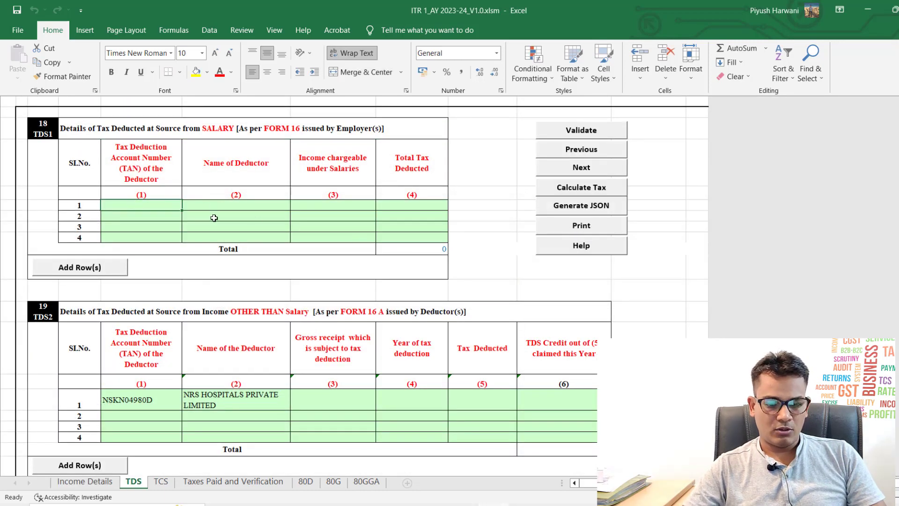
{"action": "key", "text": "shift+space"}
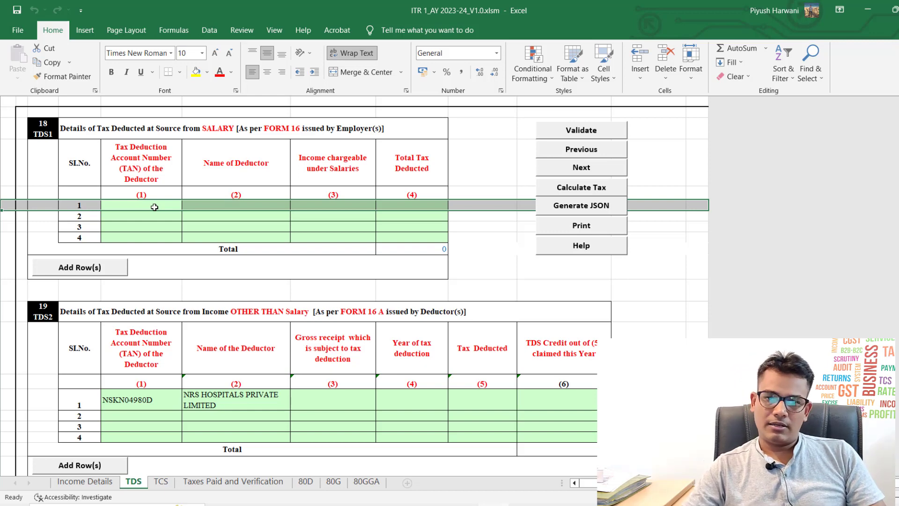
Step: Inspect the NRS HOSPITALS PRIVATE LIMITED row's gross receipt, year and tax deducted cells
{"action": "scroll", "coordinate": [154, 207], "scroll_direction": "down", "scroll_amount": 3}
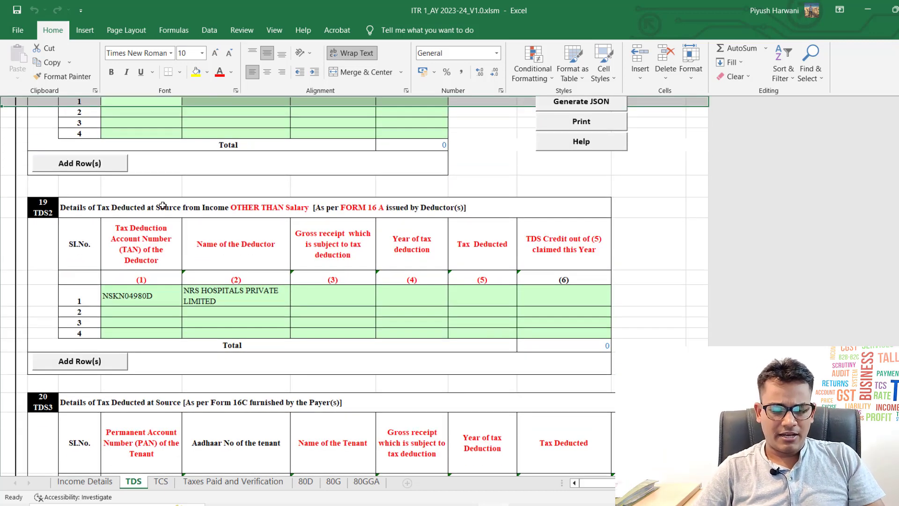
{"action": "left_click", "coordinate": [241, 313]}
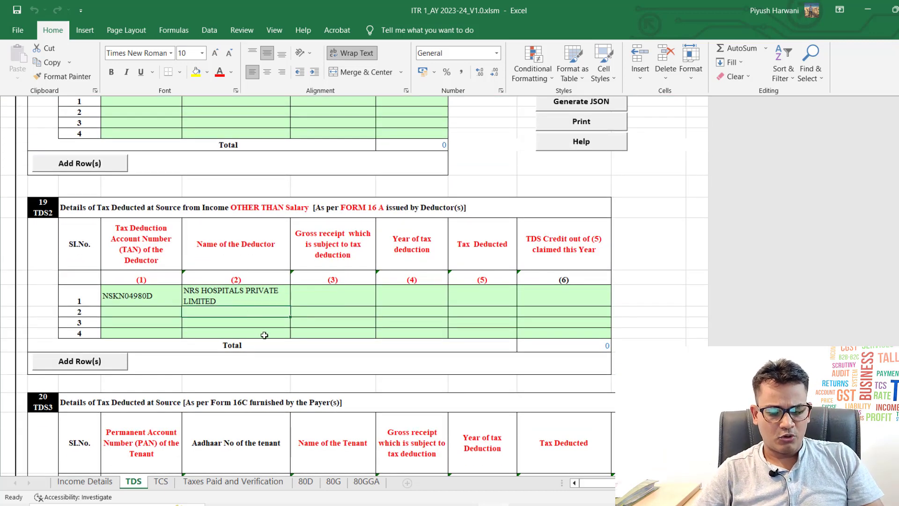
{"action": "key", "text": "Up"}
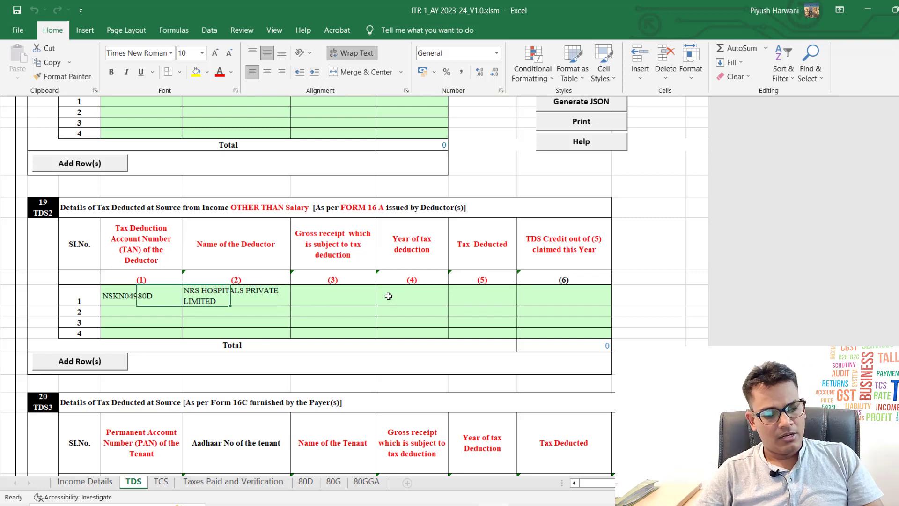
{"action": "key", "text": "Right"}
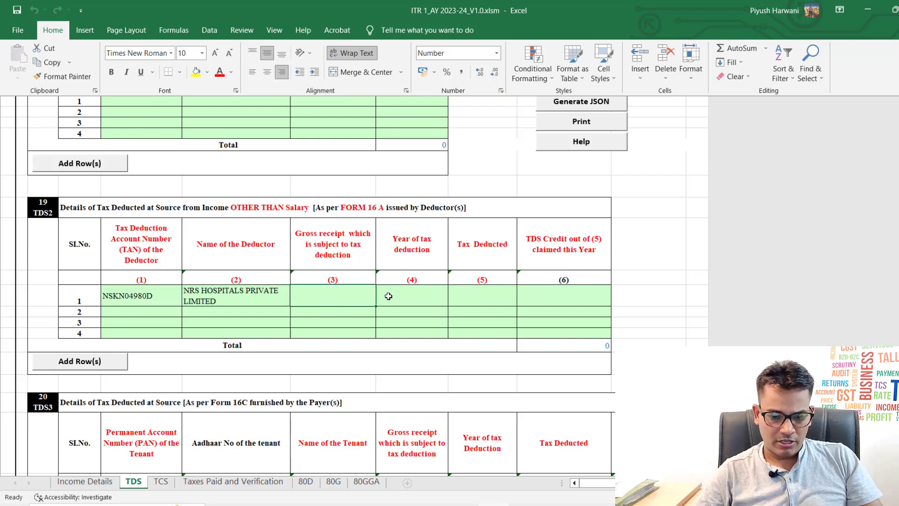
{"action": "key", "text": "Right"}
{"action": "key", "text": "Right"}
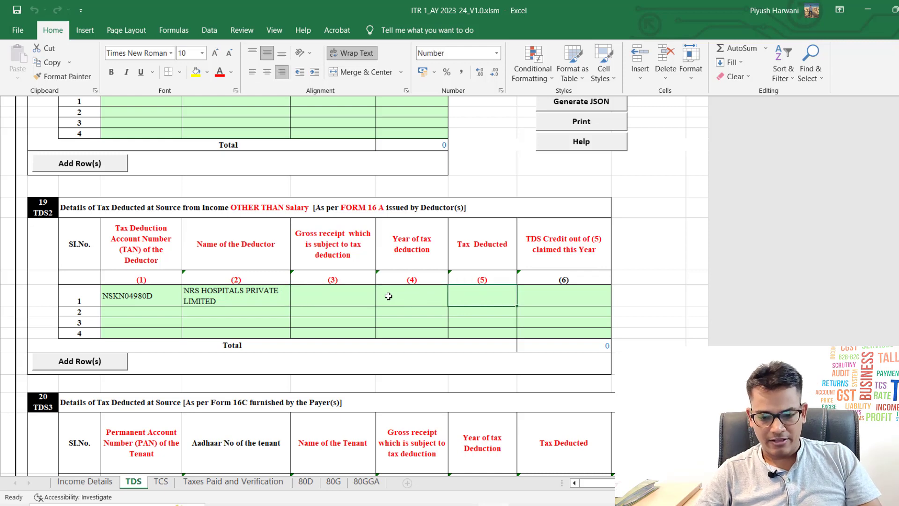
{"action": "key", "text": "Right"}
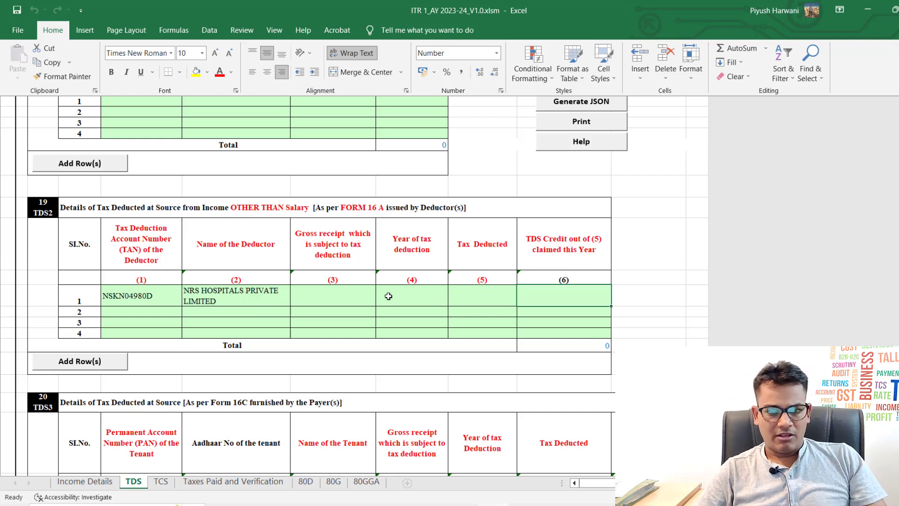
{"action": "key", "text": "Left"}
{"action": "key", "text": "Left"}
{"action": "key", "text": "Left"}
{"action": "key", "text": "Left"}
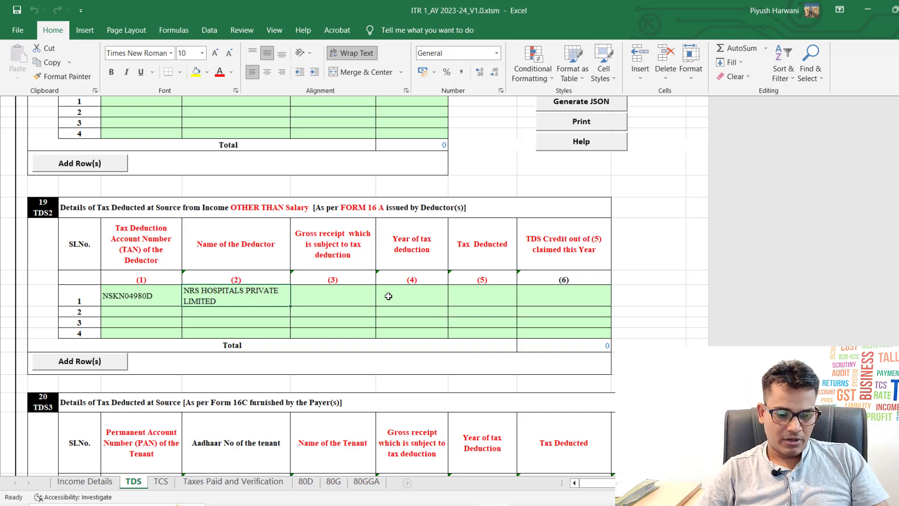
{"action": "scroll", "coordinate": [388, 296], "scroll_direction": "down", "scroll_amount": 5}
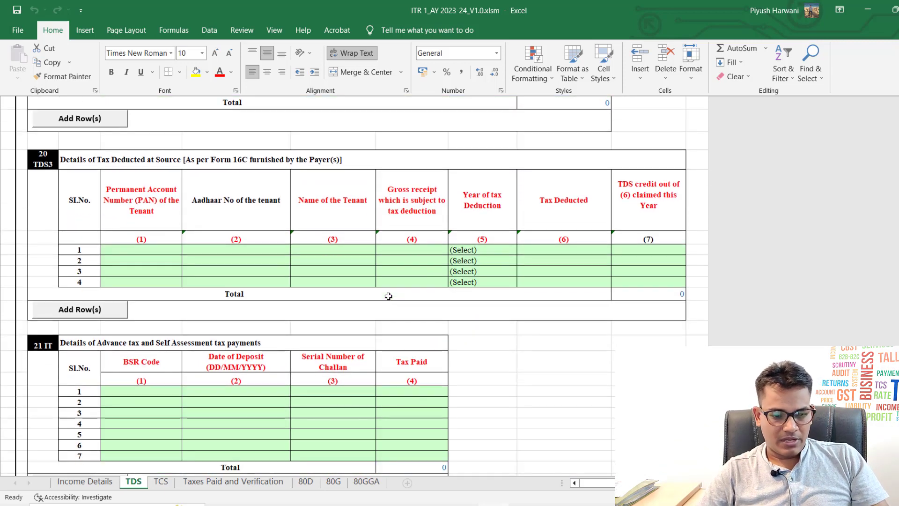
Step: Check the empty BSR code, deposit date and challan cells, then move to the next sheets
{"action": "scroll", "coordinate": [270, 334], "scroll_direction": "down", "scroll_amount": 4}
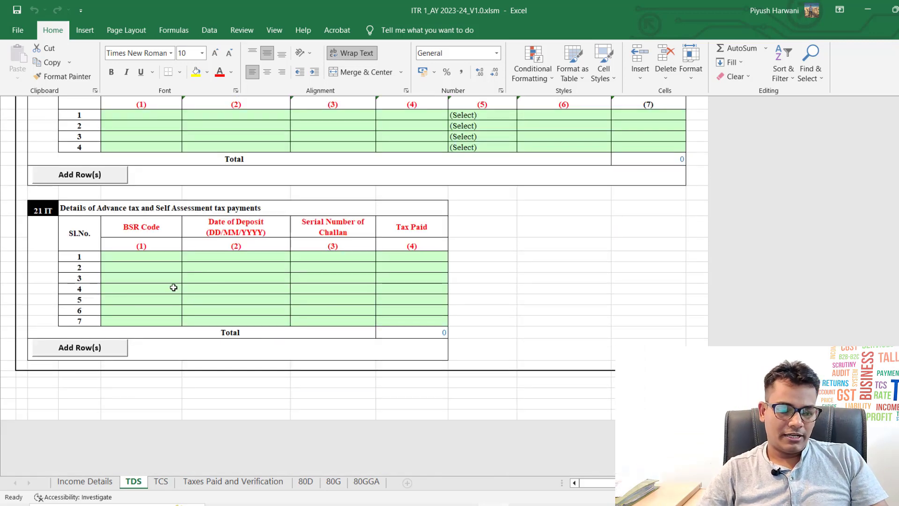
{"action": "left_click", "coordinate": [155, 267]}
{"action": "key", "text": "Up"}
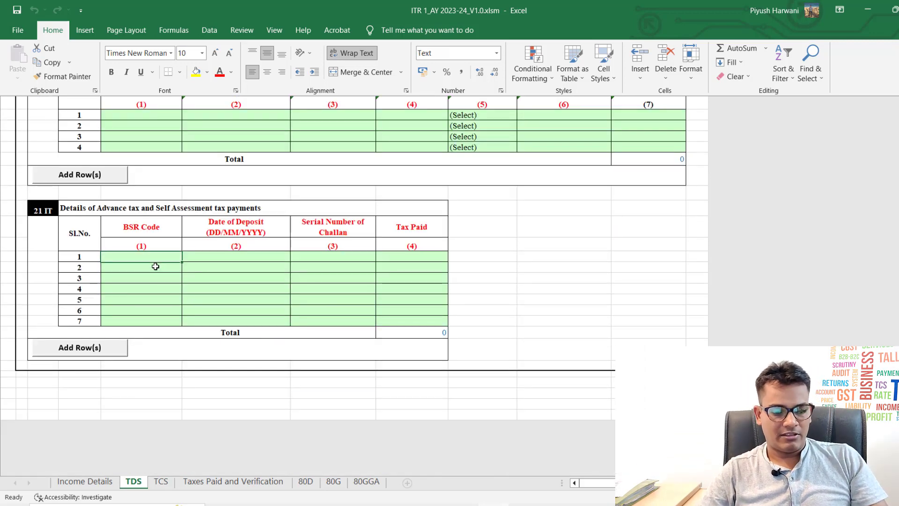
{"action": "key", "text": "Right"}
{"action": "key", "text": "Left"}
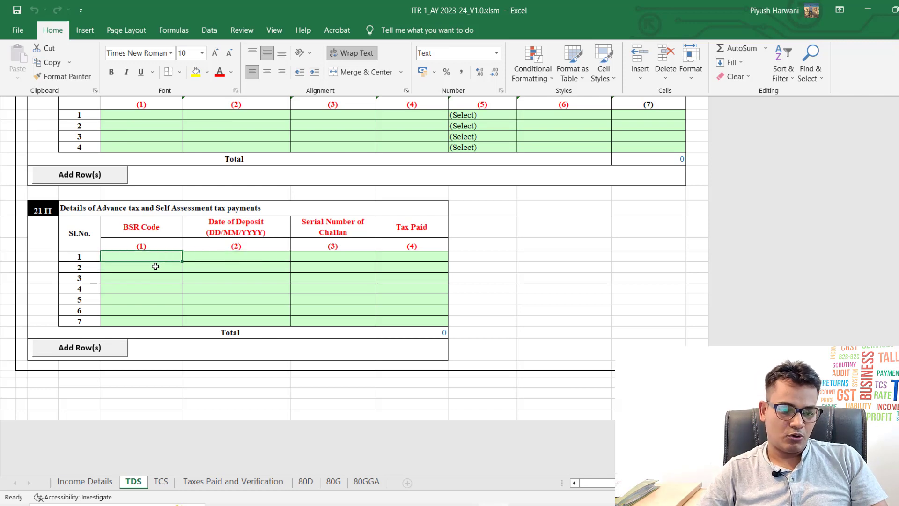
{"action": "key", "text": "Right"}
{"action": "key", "text": "Right"}
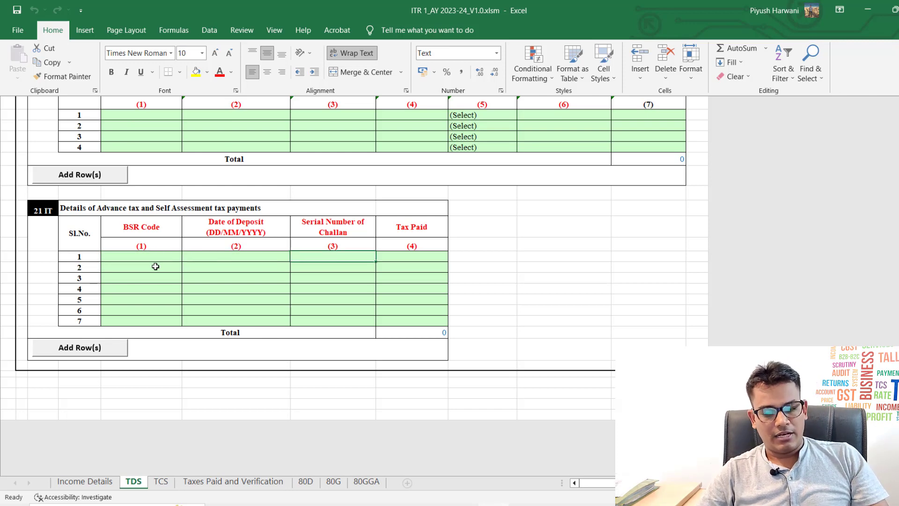
{"action": "key", "text": "Right"}
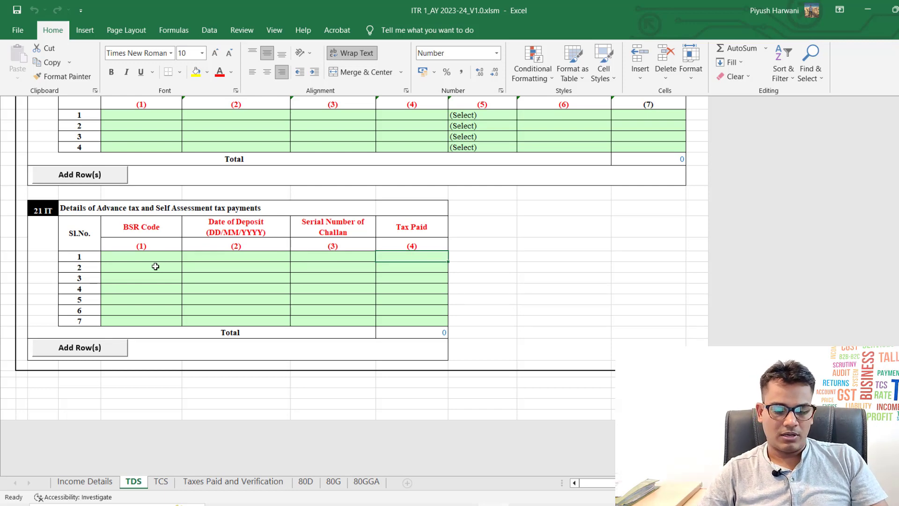
{"action": "key", "text": "ctrl+Page_Down"}
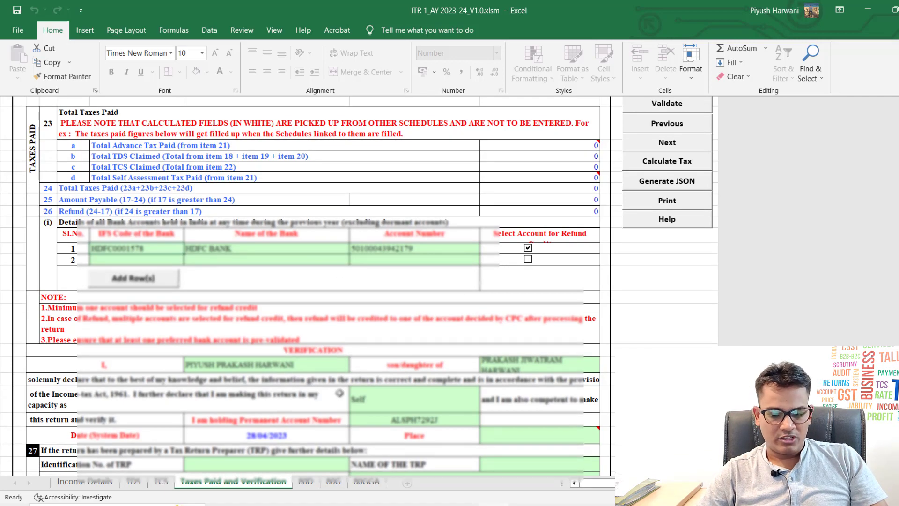
Step: Enter Pune as the verification Place, then switch to the 80D sheet
{"action": "scroll", "coordinate": [341, 391], "scroll_direction": "down", "scroll_amount": 2}
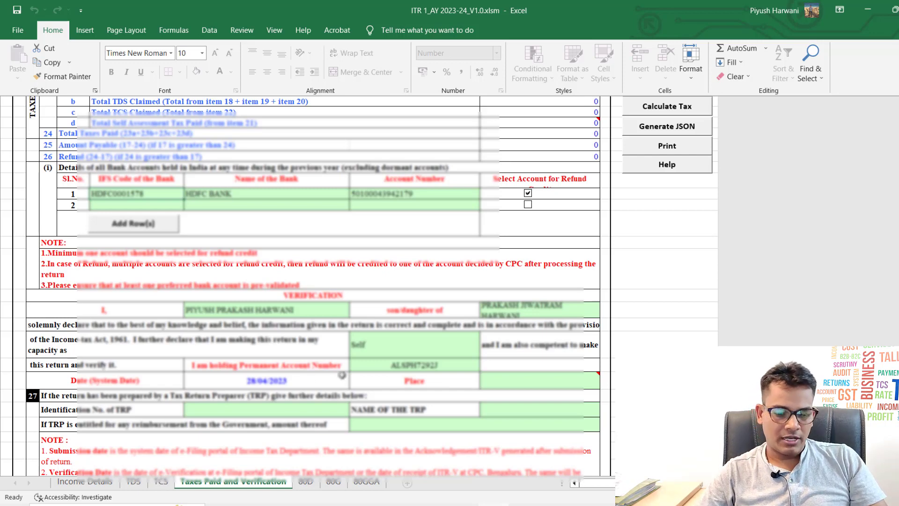
{"action": "left_click", "coordinate": [356, 377]}
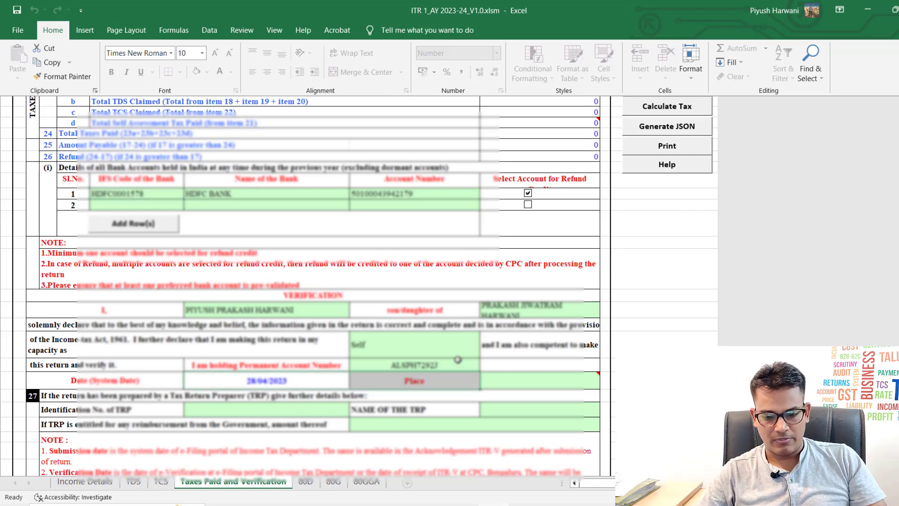
{"action": "scroll", "coordinate": [458, 359], "scroll_direction": "down", "scroll_amount": 1}
{"action": "left_click", "coordinate": [506, 358]}
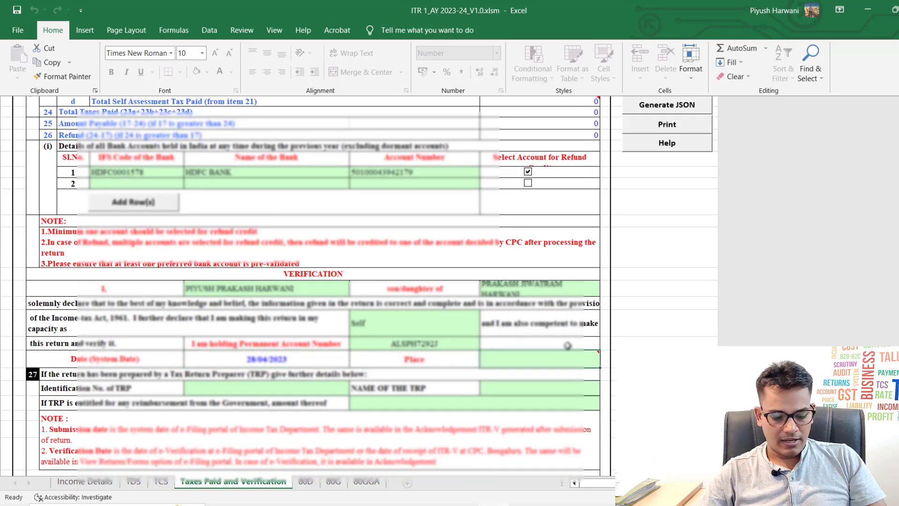
{"action": "type", "text": "Pune"}
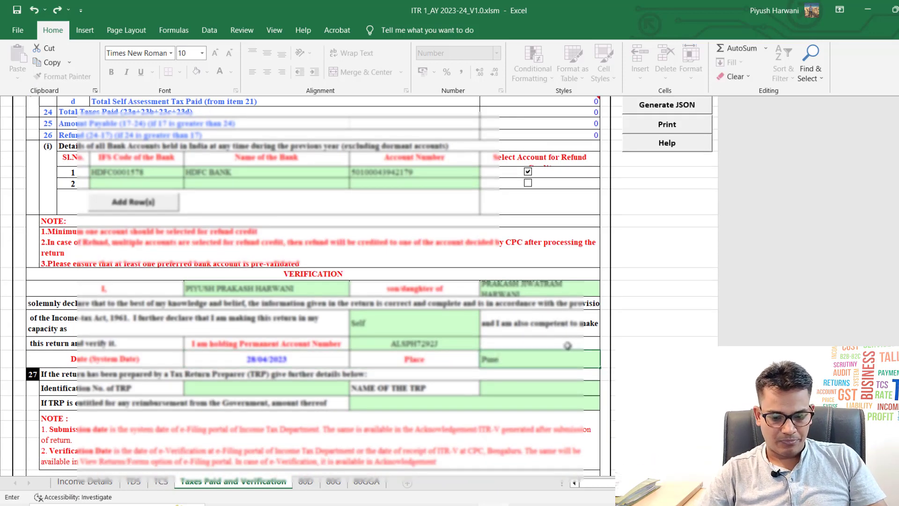
{"action": "key", "text": "Return"}
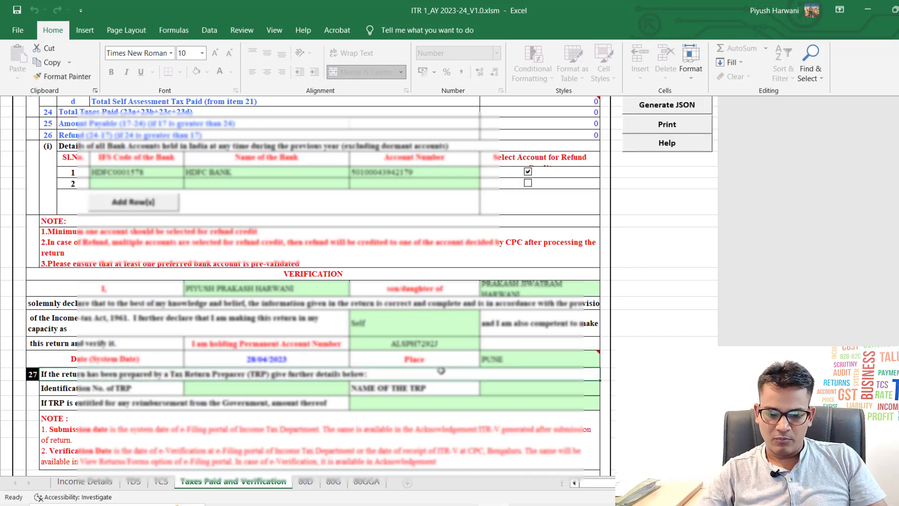
{"action": "scroll", "coordinate": [441, 371], "scroll_direction": "down", "scroll_amount": 1}
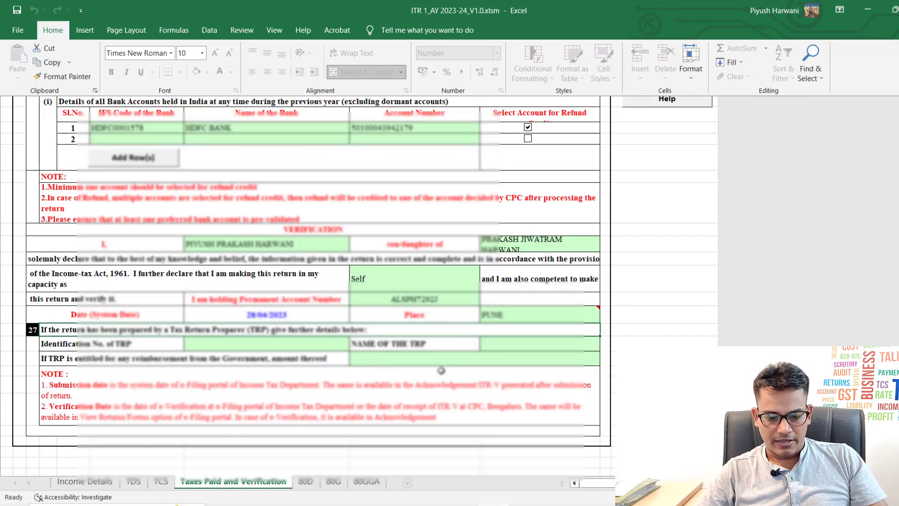
{"action": "left_click", "coordinate": [304, 482]}
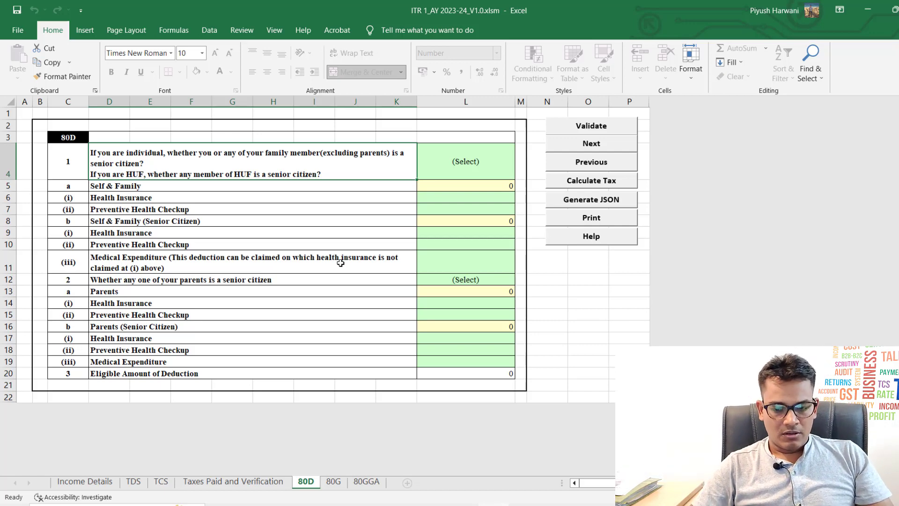
Step: Answer No to the 80D senior-citizen questions for yourself and for your parents
{"action": "key", "text": "Right"}
{"action": "key", "text": "alt+Down"}
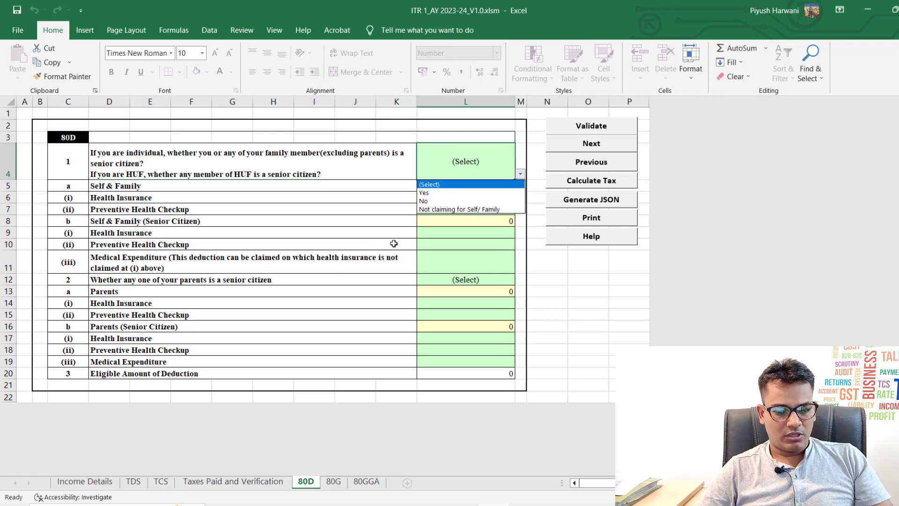
{"action": "key", "text": "Down"}
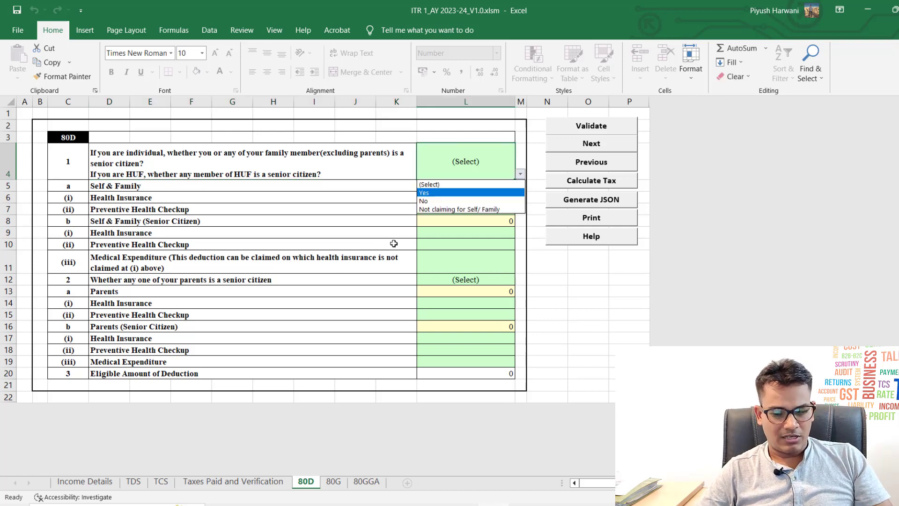
{"action": "key", "text": "Down"}
{"action": "key", "text": "Return"}
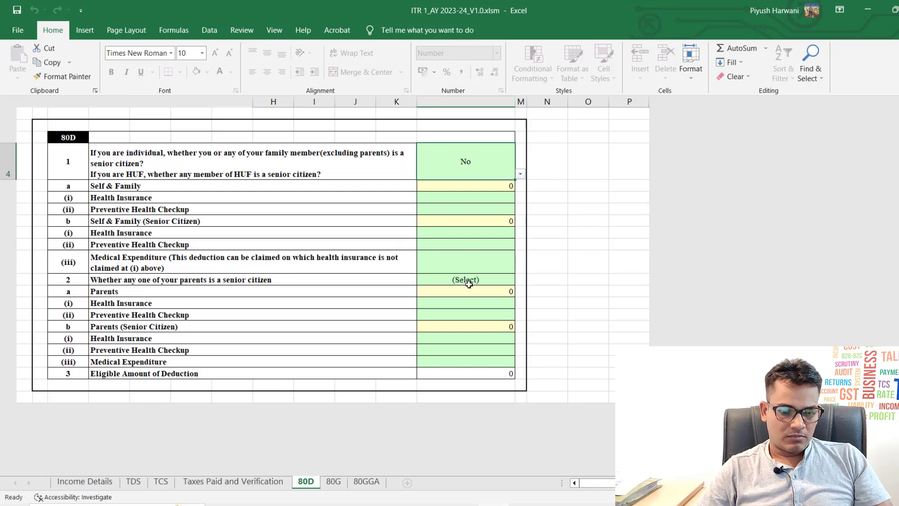
{"action": "left_click", "coordinate": [479, 281]}
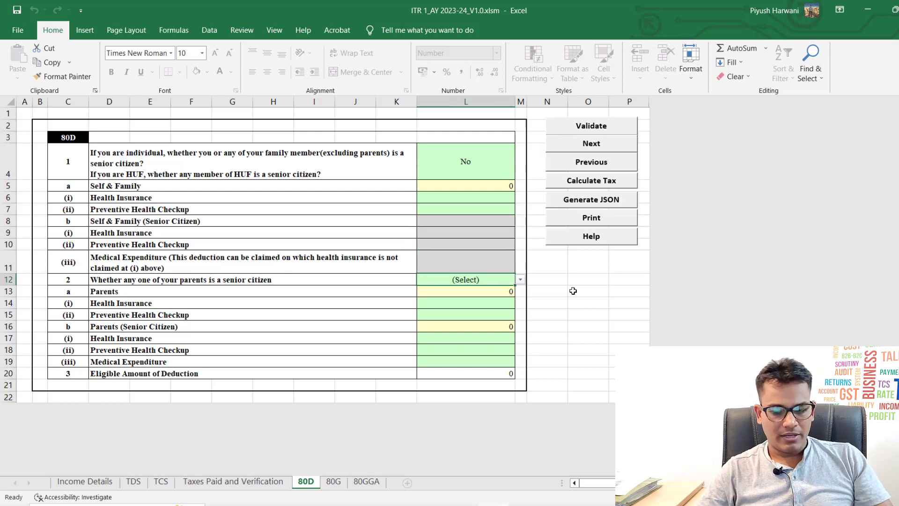
{"action": "key", "text": "alt+Down"}
{"action": "key", "text": "Down"}
{"action": "key", "text": "Down"}
{"action": "key", "text": "Return"}
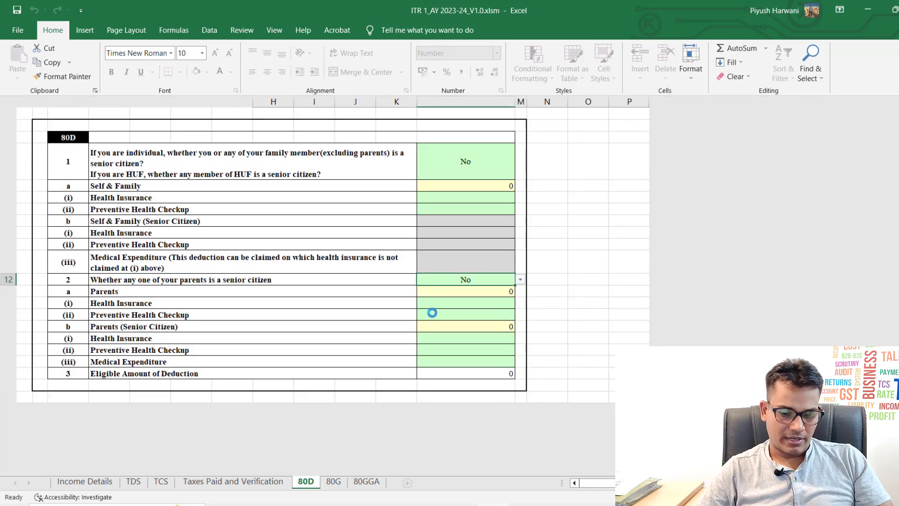
Step: Set the parents answer to Not claiming for Parents and leave the self/family answer at No
{"action": "left_click", "coordinate": [328, 481]}
{"action": "left_click", "coordinate": [307, 482]}
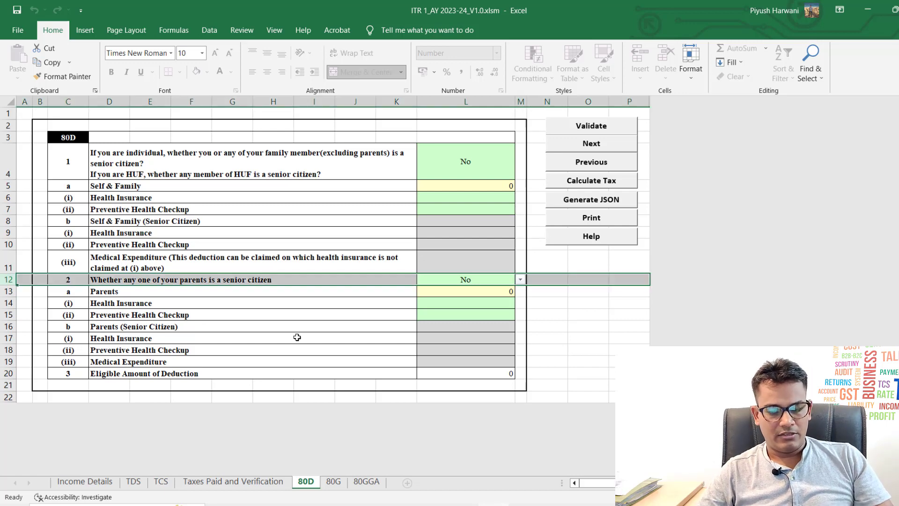
{"action": "key", "text": "Right"}
{"action": "key", "text": "alt+Down"}
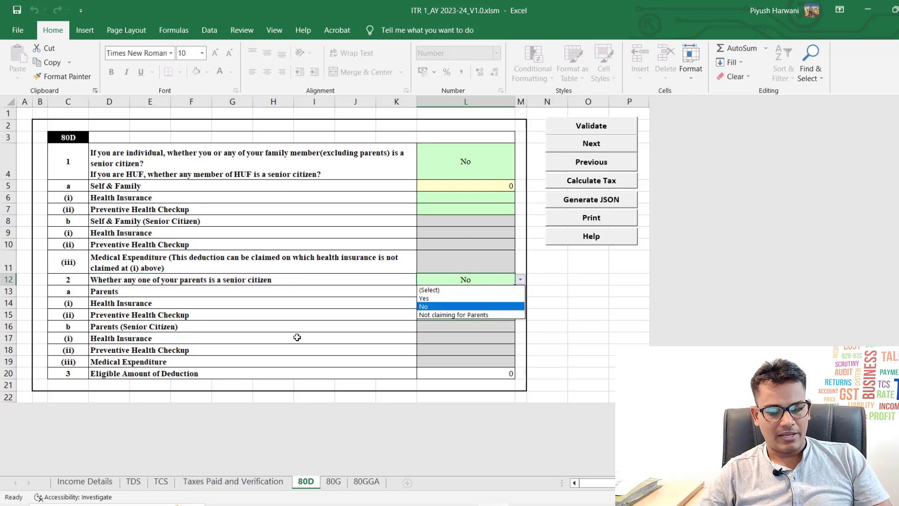
{"action": "key", "text": "Down"}
{"action": "key", "text": "Return"}
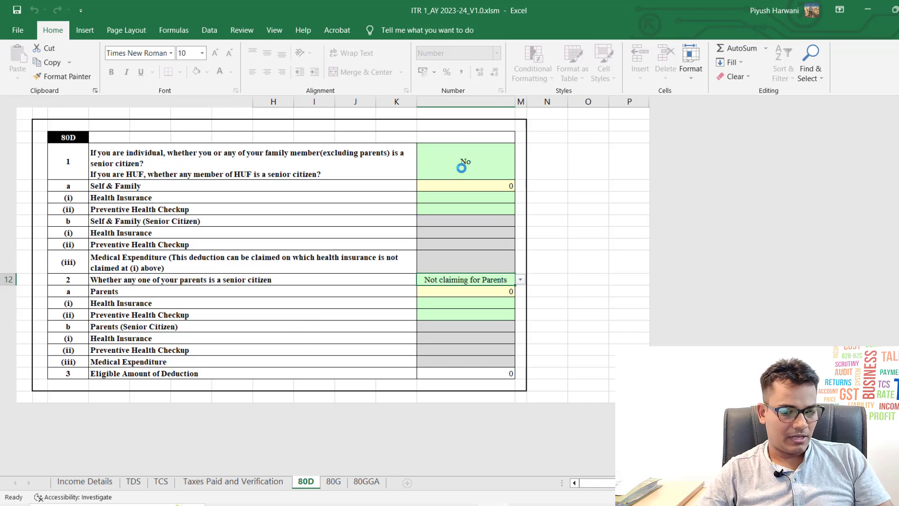
{"action": "key", "text": "alt+Down"}
{"action": "key", "text": "Down"}
{"action": "key", "text": "Return"}
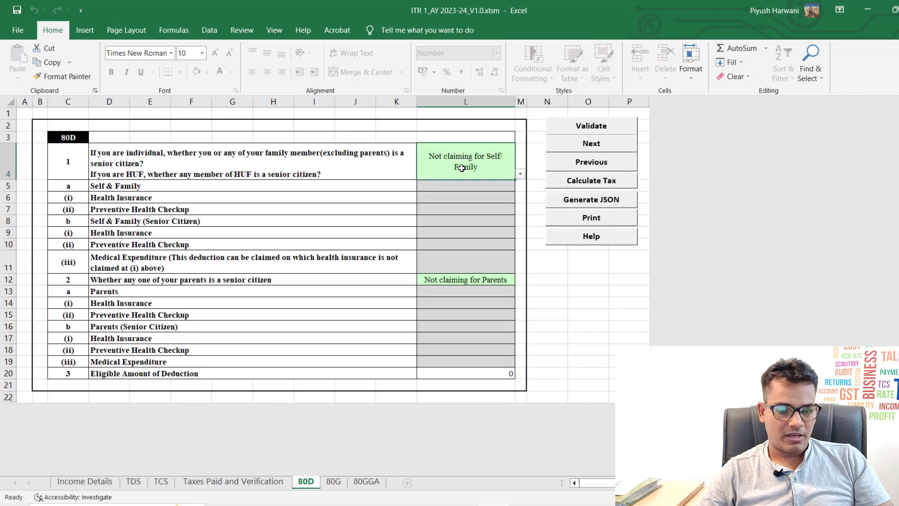
{"action": "key", "text": "alt+Down"}
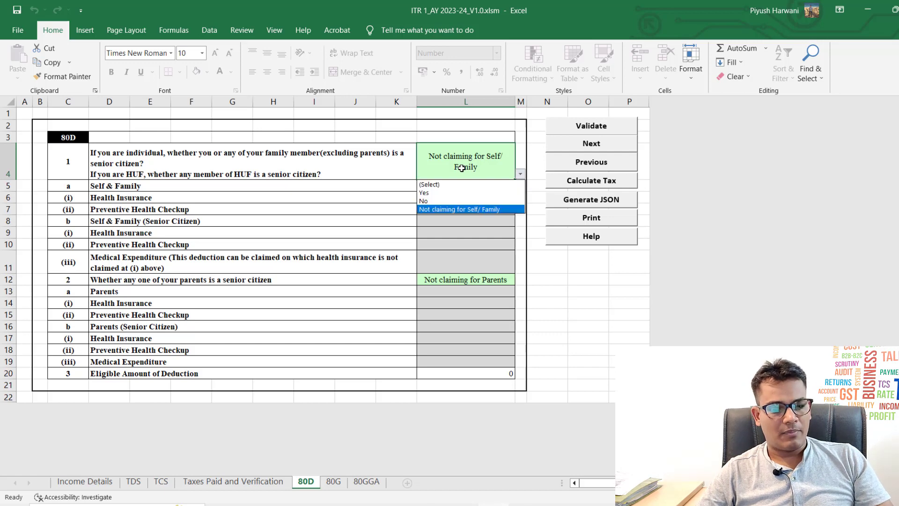
{"action": "key", "text": "Up"}
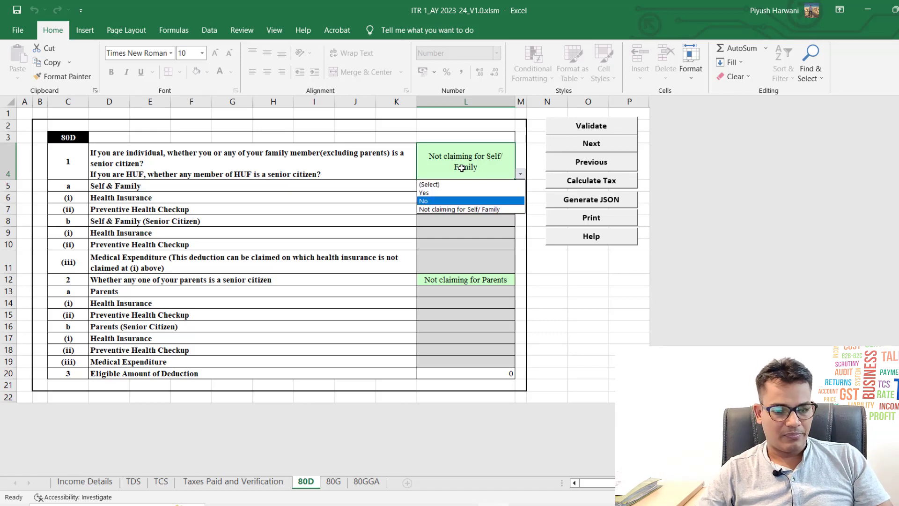
{"action": "key", "text": "Return"}
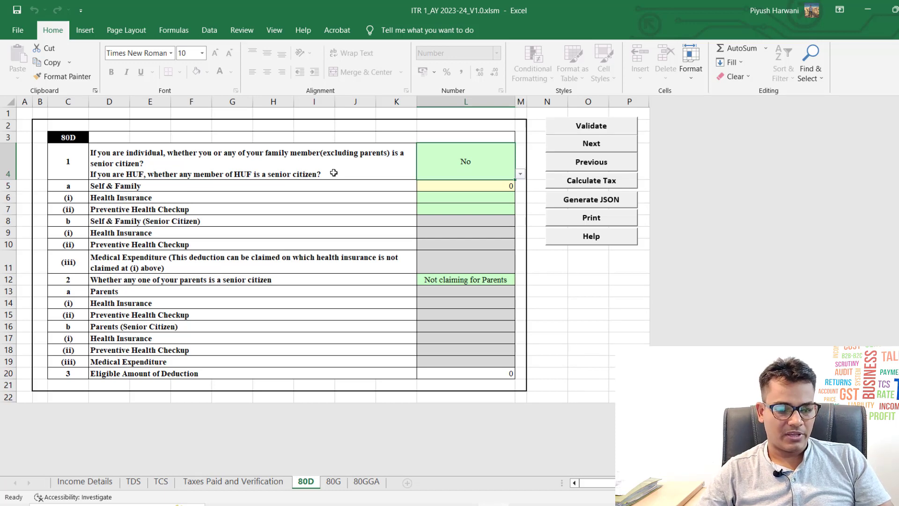
Step: Select the self and family health insurance rows 6–7
{"action": "key", "text": "Down"}
{"action": "key", "text": "Down"}
{"action": "key", "text": "shift+Down"}
{"action": "key", "text": "shift+space"}
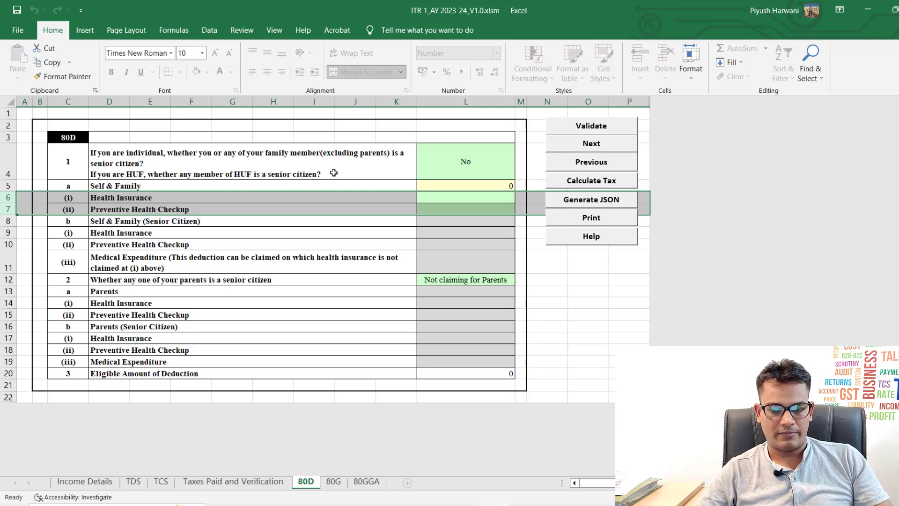
Step: Move through the 80G sheet to the 80GGA donations sheet
{"action": "key", "text": "ctrl+Page_Down"}
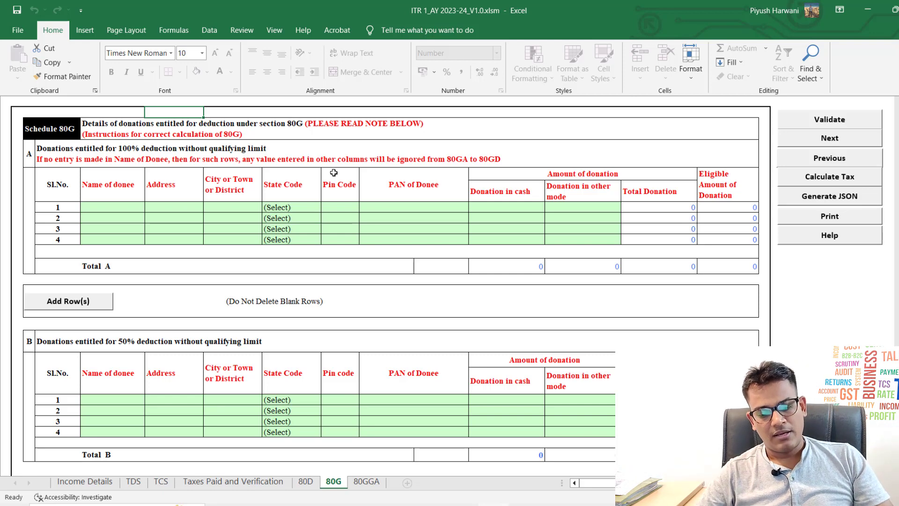
{"action": "key", "text": "ctrl+Page_Down"}
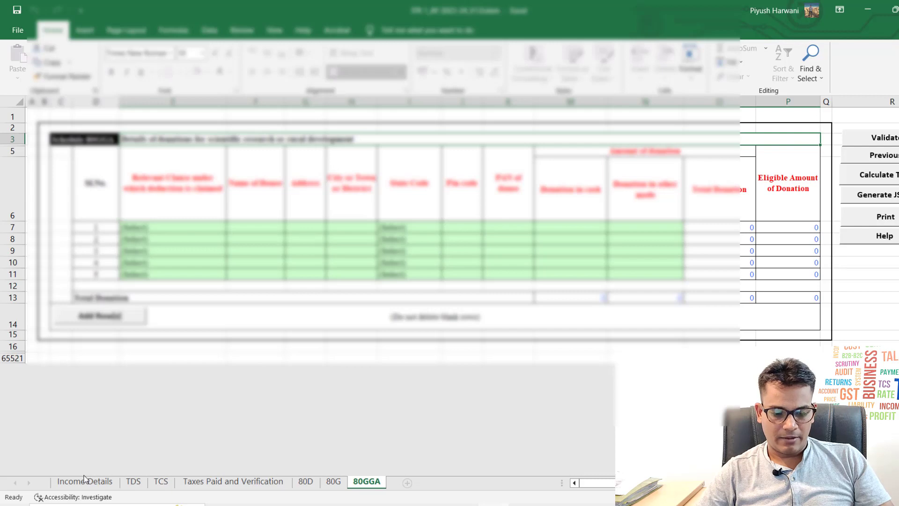
Step: Run Calculate Tax on Income Details and dismiss the Seventh proviso warning
{"action": "left_click", "coordinate": [84, 480]}
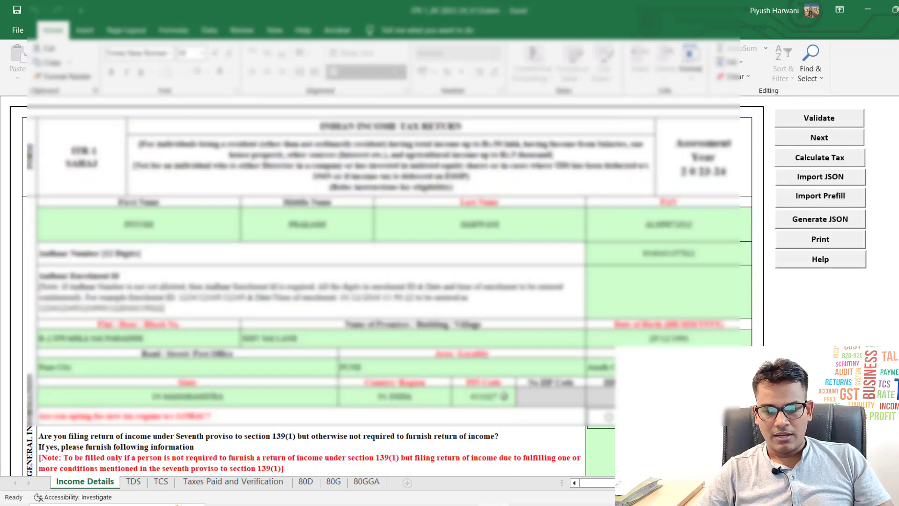
{"action": "left_click", "coordinate": [825, 159]}
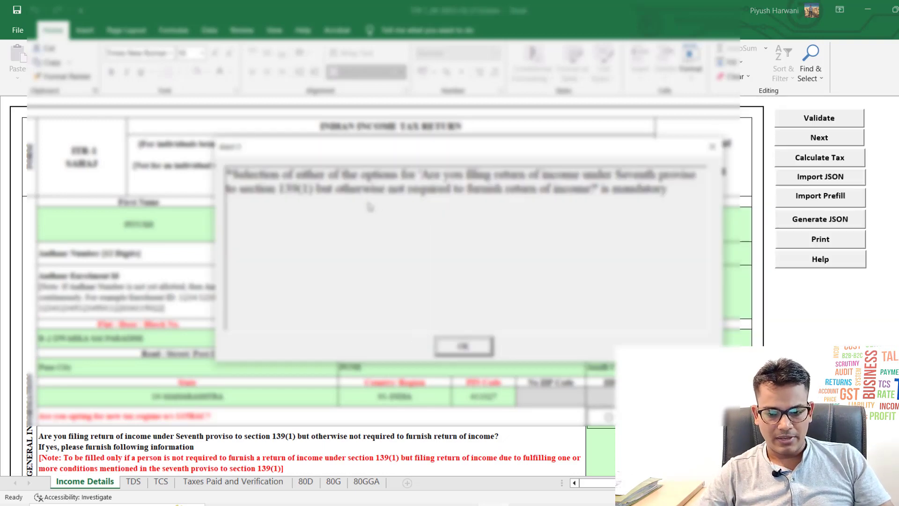
{"action": "left_click", "coordinate": [462, 346]}
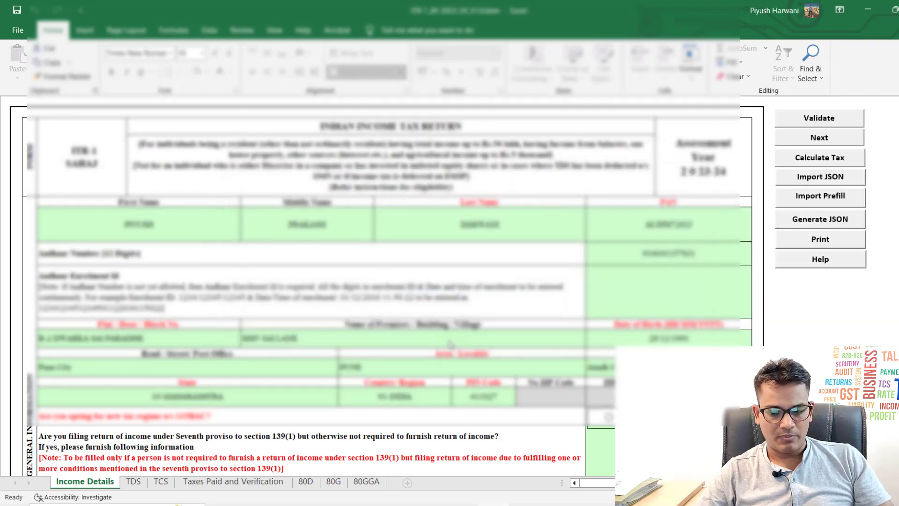
Step: Enter No as the Seventh proviso filing answer
{"action": "scroll", "coordinate": [450, 346], "scroll_direction": "down", "scroll_amount": 5}
{"action": "left_click", "coordinate": [659, 298]}
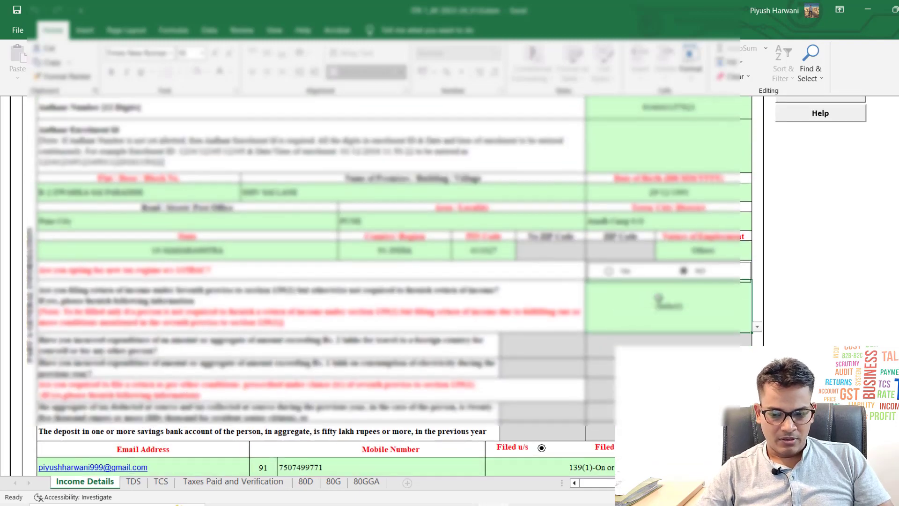
{"action": "type", "text": "No"}
{"action": "key", "text": "Return"}
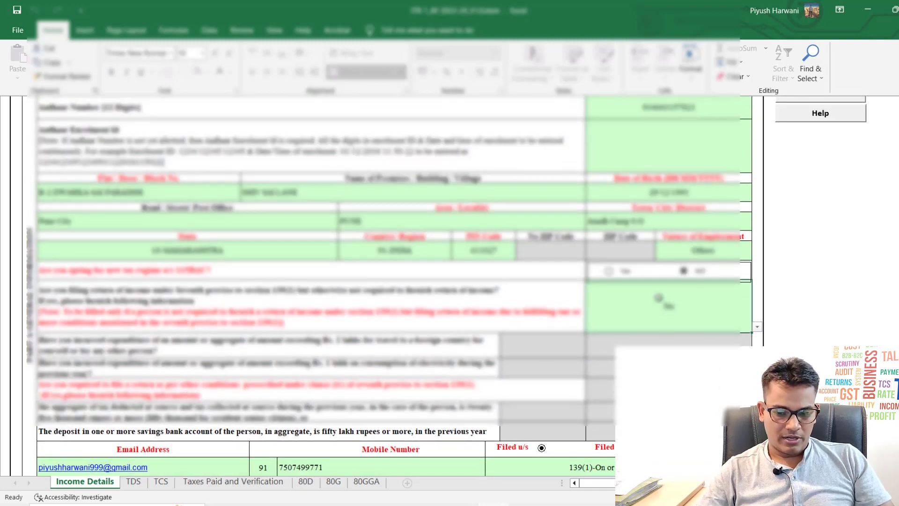
Step: Recalculate the tax, acknowledging the TAN/Form 26AS reminder and the Schedule TDS-2 errors
{"action": "scroll", "coordinate": [658, 298], "scroll_direction": "up", "scroll_amount": 5}
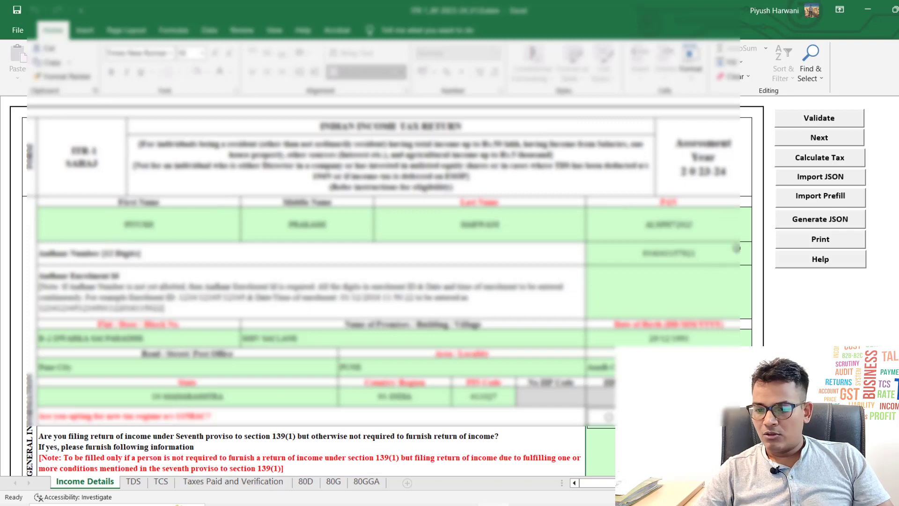
{"action": "left_click", "coordinate": [803, 164]}
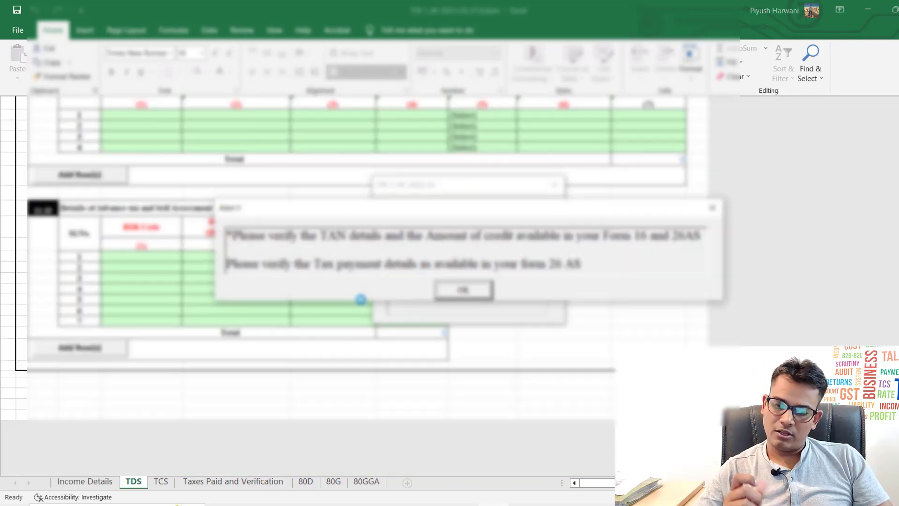
{"action": "left_click", "coordinate": [464, 290]}
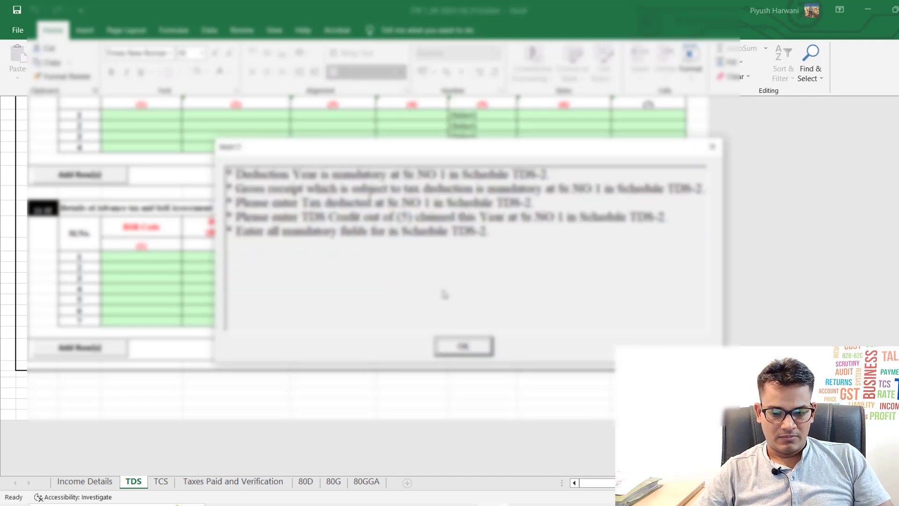
{"action": "left_click", "coordinate": [462, 345]}
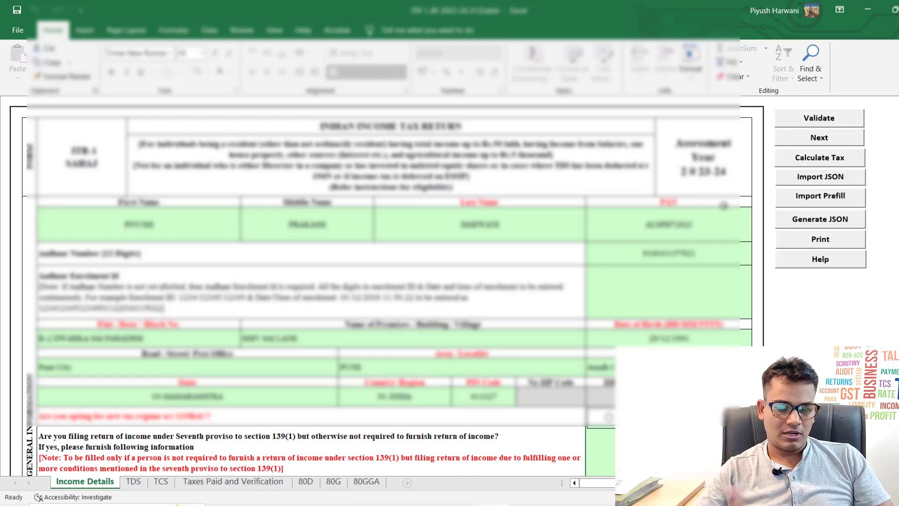
{"action": "left_click", "coordinate": [810, 158]}
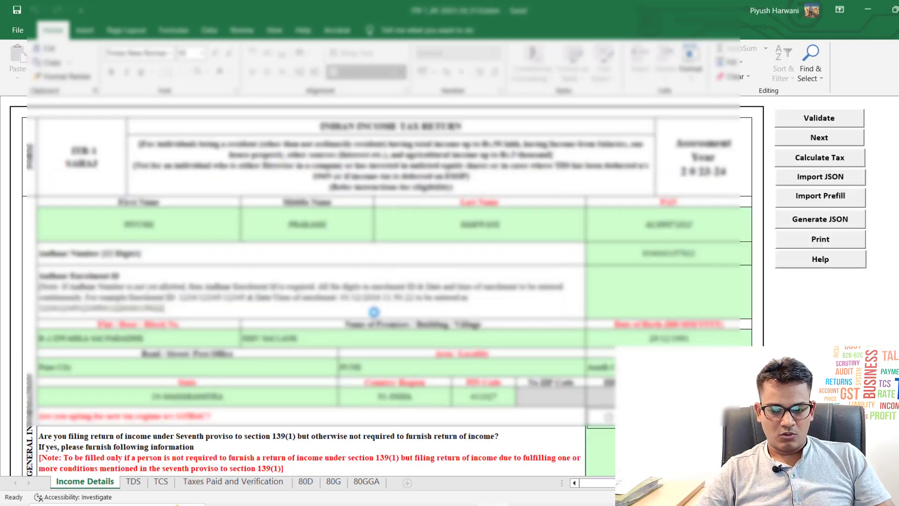
Step: Check Tax Payable 18300, cess 732, Total Tax and Cess 19032 and the interest rows
{"action": "scroll", "coordinate": [370, 316], "scroll_direction": "down", "scroll_amount": 5}
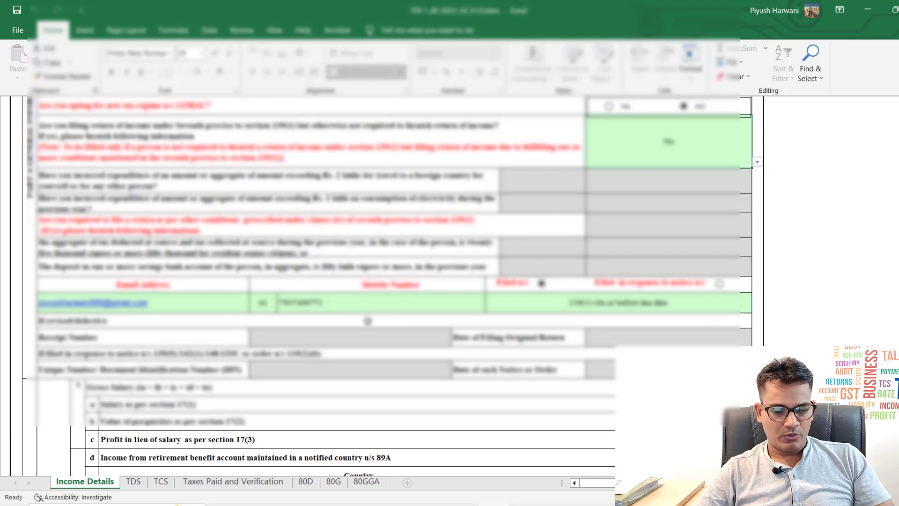
{"action": "scroll", "coordinate": [367, 321], "scroll_direction": "down", "scroll_amount": 10}
{"action": "scroll", "coordinate": [368, 321], "scroll_direction": "down", "scroll_amount": 12}
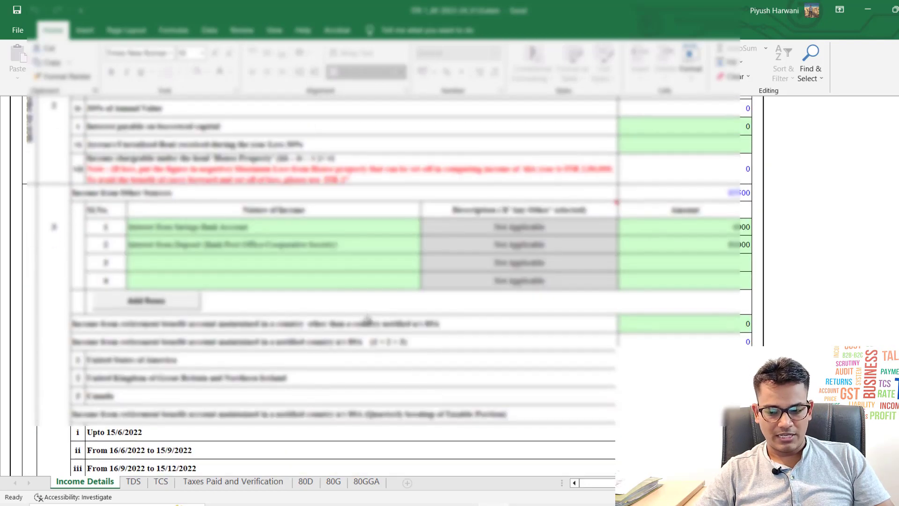
{"action": "scroll", "coordinate": [367, 321], "scroll_direction": "down", "scroll_amount": 15}
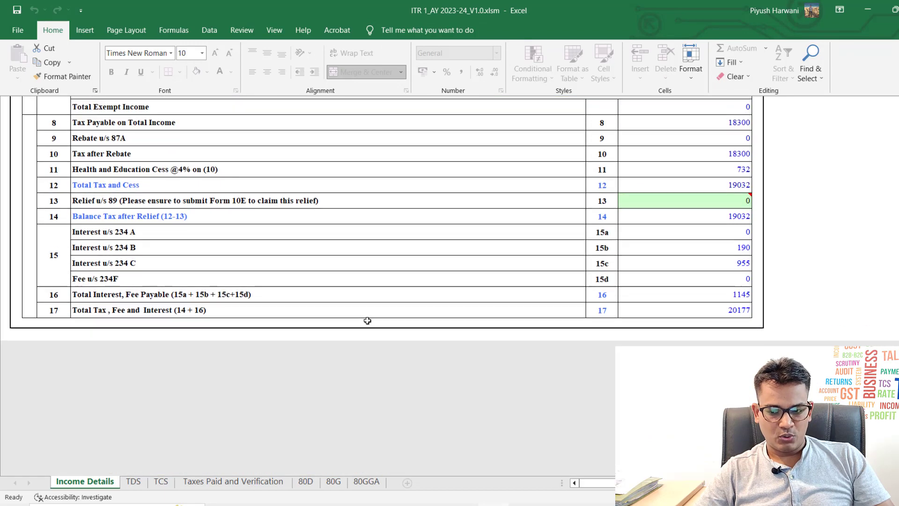
{"action": "scroll", "coordinate": [368, 321], "scroll_direction": "up", "scroll_amount": 2}
{"action": "left_click", "coordinate": [661, 200]}
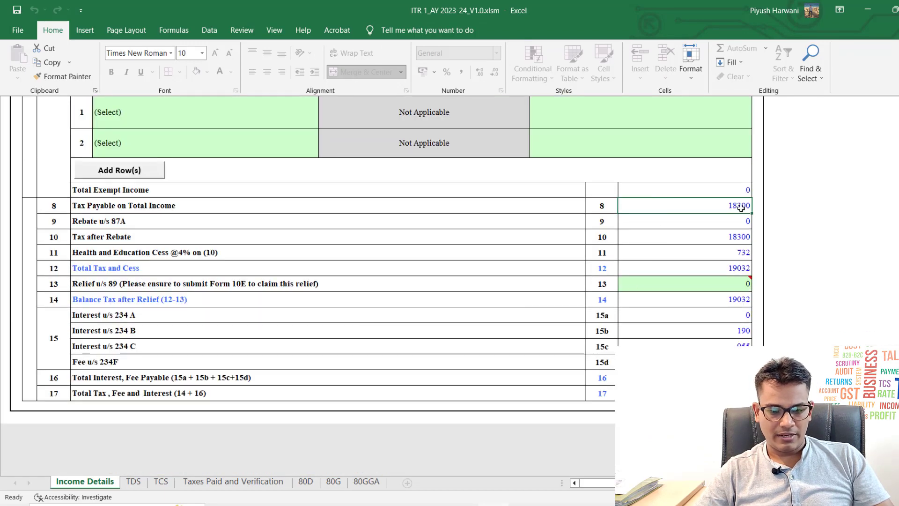
{"action": "key", "text": "Down"}
{"action": "key", "text": "Down"}
{"action": "key", "text": "Down"}
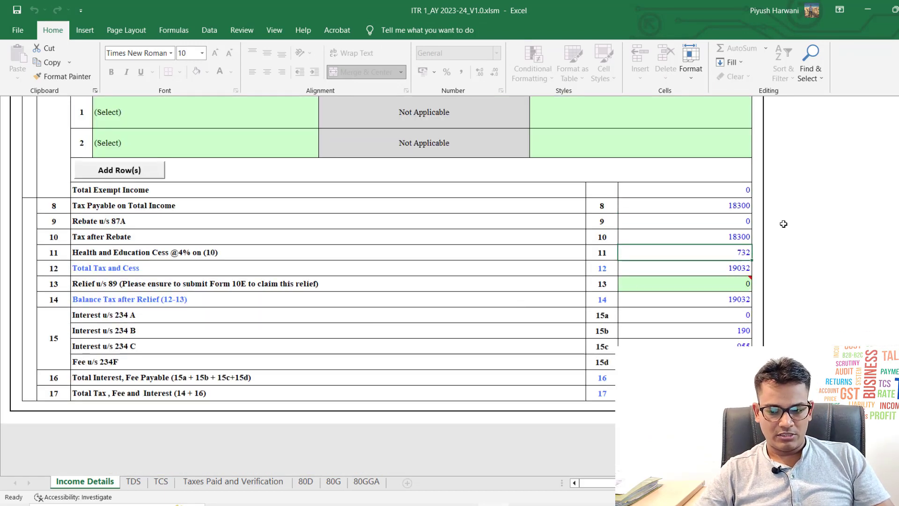
{"action": "key", "text": "Down"}
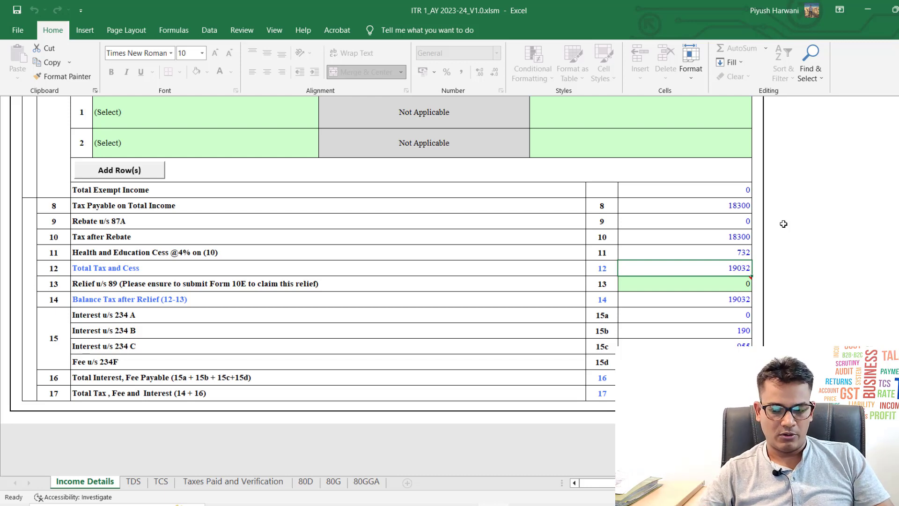
{"action": "key", "text": "Down"}
{"action": "key", "text": "Down"}
{"action": "key", "text": "Down"}
{"action": "key", "text": "Down"}
{"action": "key", "text": "Down"}
{"action": "key", "text": "Down"}
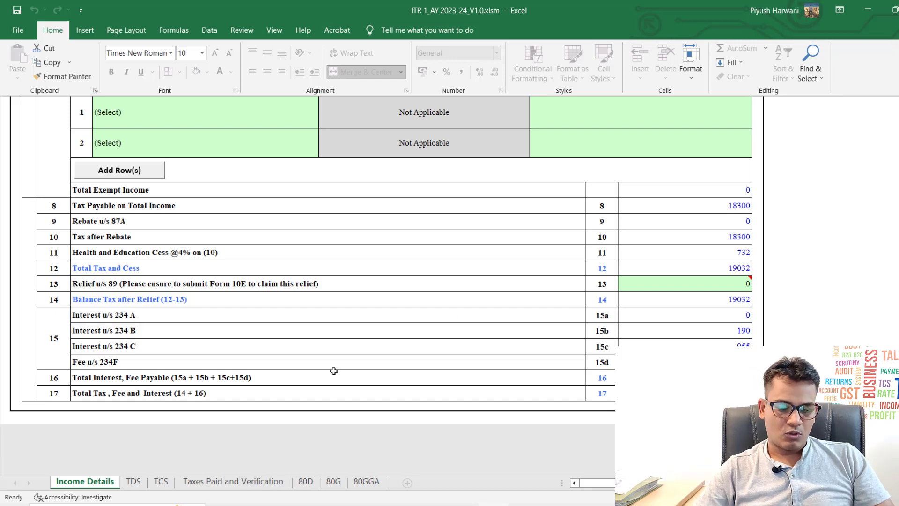
Step: Check the Amount Payable of 20180 next to e-PayTax on Taxes Paid and Verification
{"action": "left_click", "coordinate": [239, 486]}
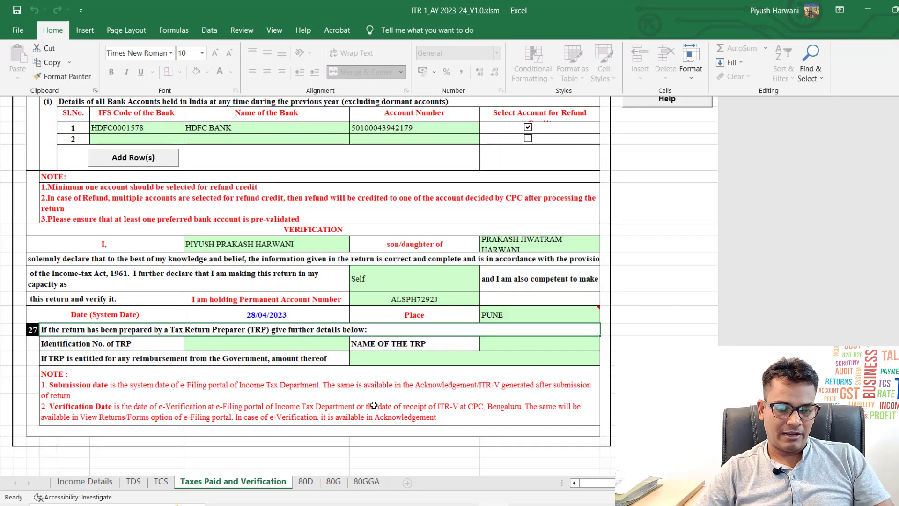
{"action": "scroll", "coordinate": [449, 368], "scroll_direction": "up", "scroll_amount": 5}
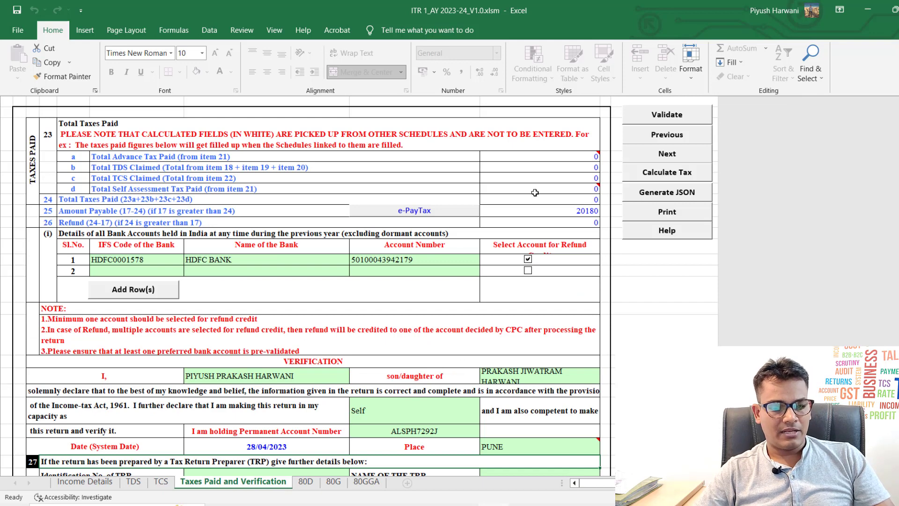
{"action": "left_click", "coordinate": [530, 212]}
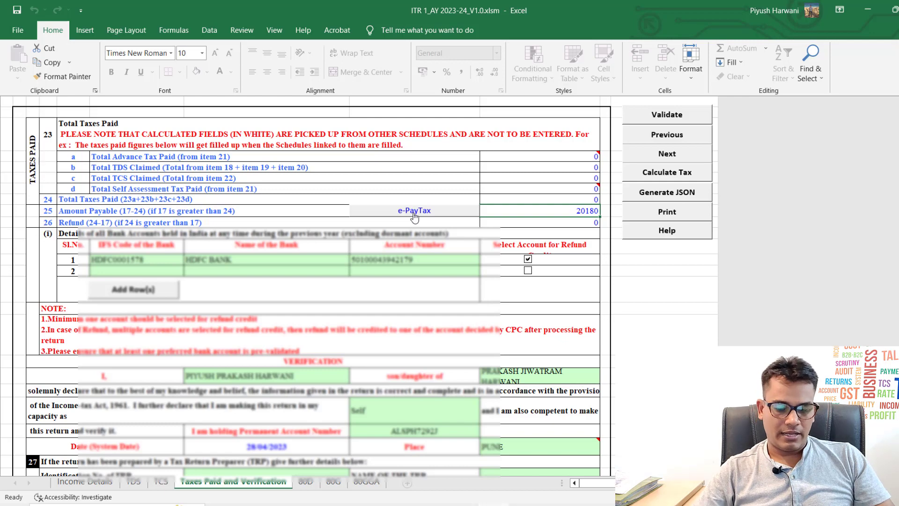
Step: Switch to the e-Filing portal, go to e-File > e-Pay Tax, and close the TaxGenie chat
{"action": "mouse_move", "coordinate": [272, 502]}
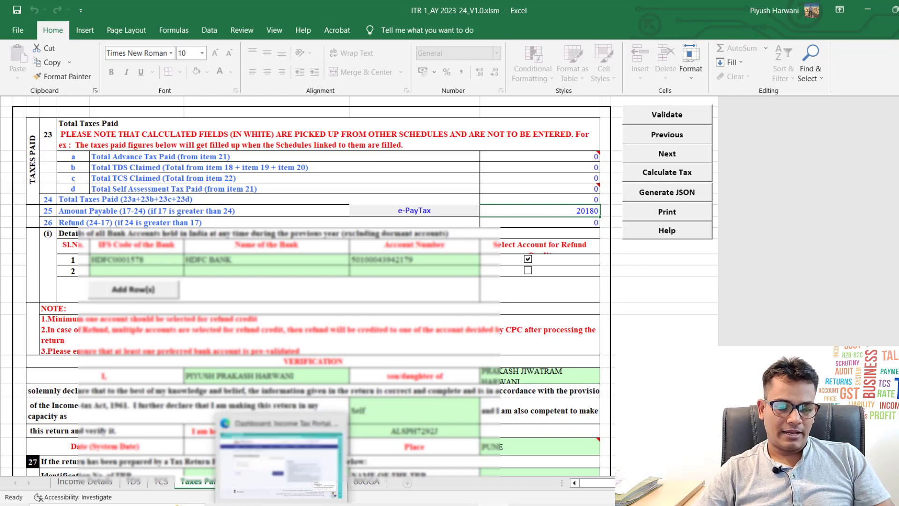
{"action": "left_click", "coordinate": [271, 449]}
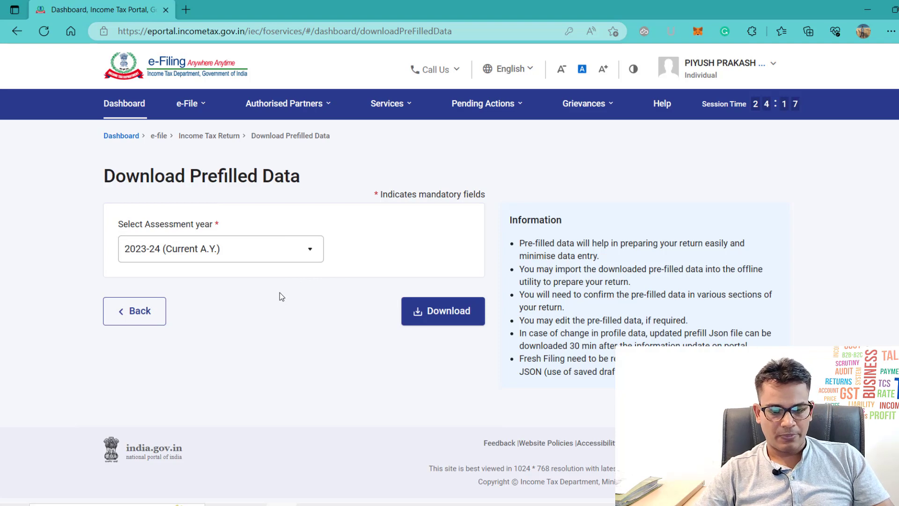
{"action": "left_click", "coordinate": [192, 104]}
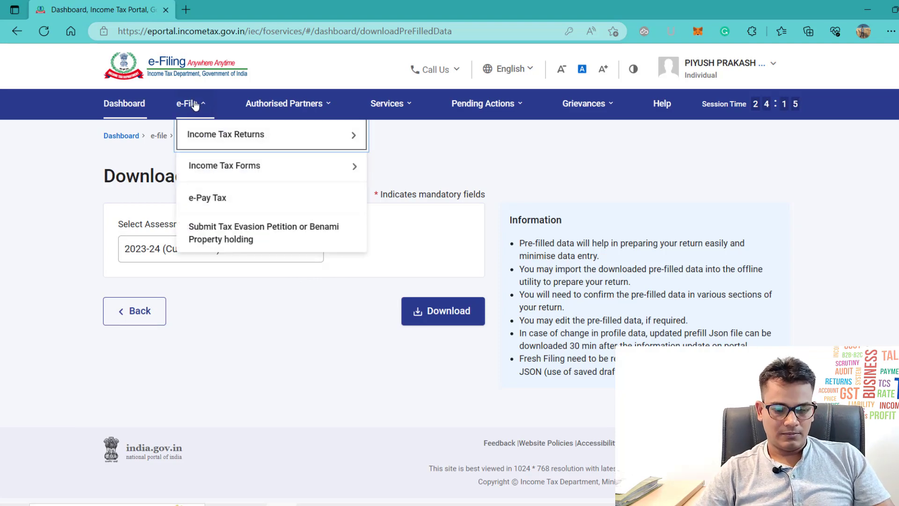
{"action": "left_click", "coordinate": [209, 198]}
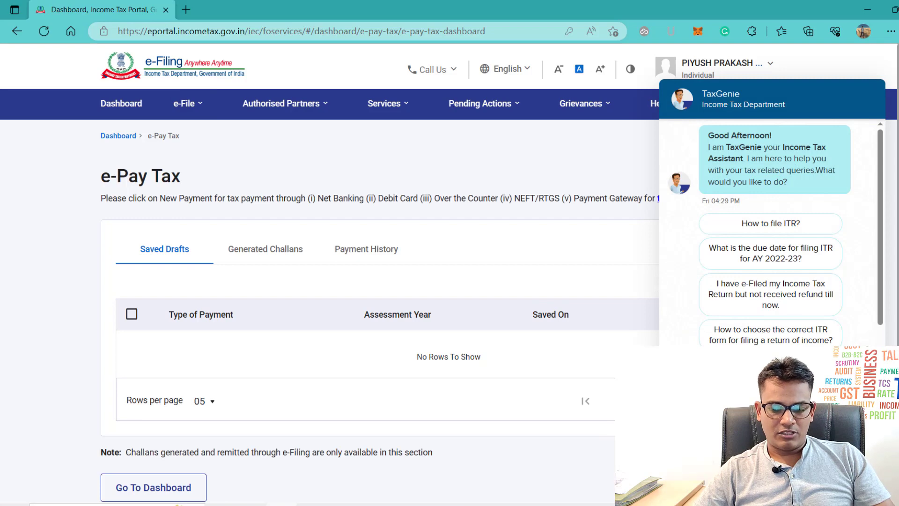
{"action": "left_click", "coordinate": [866, 475]}
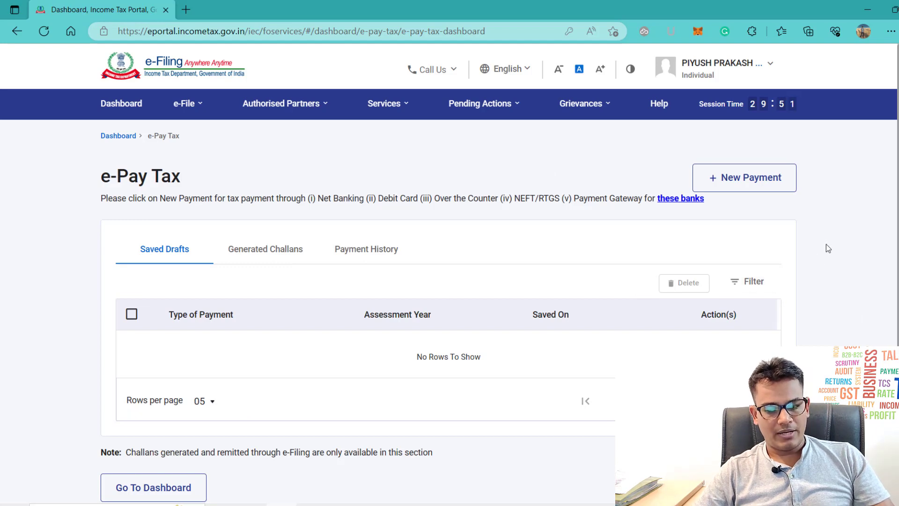
Step: Start a new Income Tax payment for AY 2023-24 as Self-Assessment Tax (300)
{"action": "left_click", "coordinate": [751, 176]}
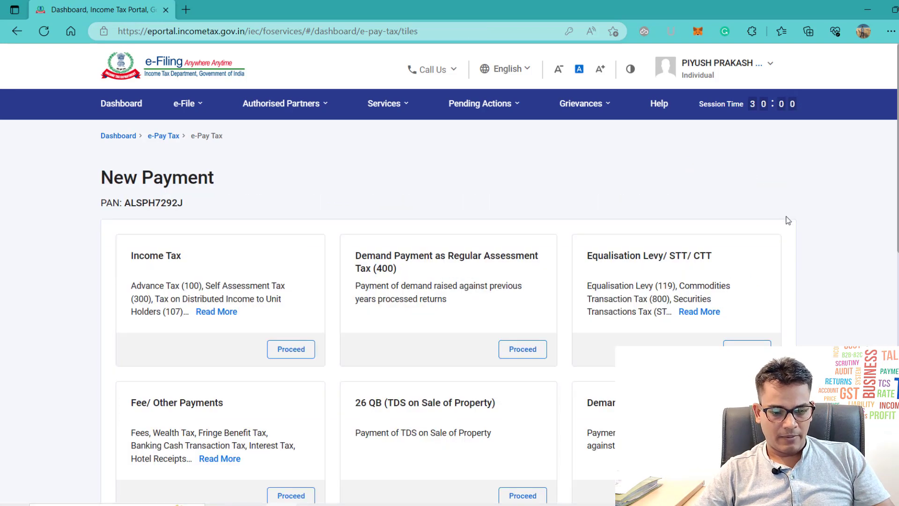
{"action": "scroll", "coordinate": [340, 180], "scroll_direction": "down", "scroll_amount": 2}
{"action": "left_click", "coordinate": [291, 238]}
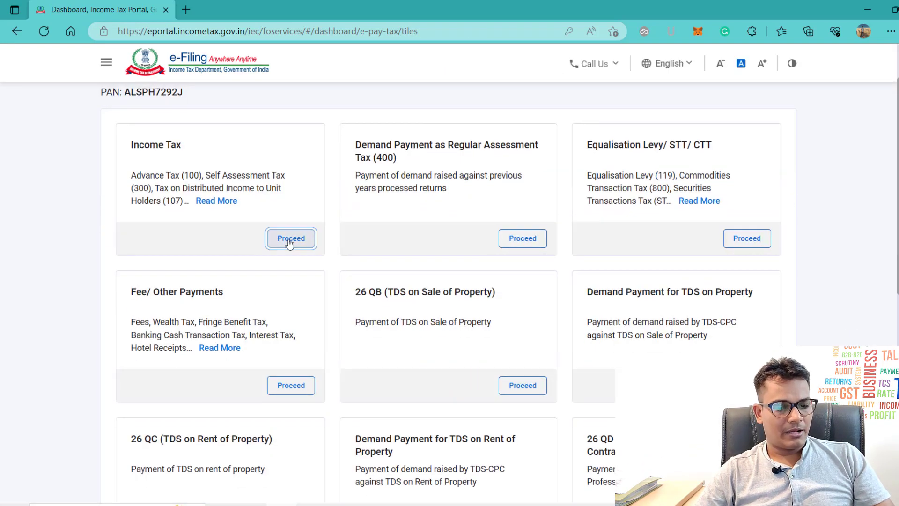
{"action": "scroll", "coordinate": [276, 230], "scroll_direction": "down", "scroll_amount": 1}
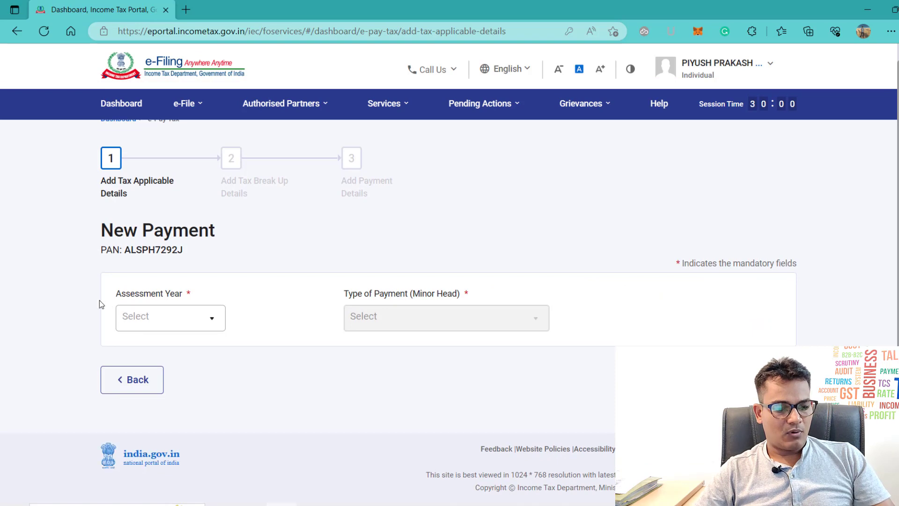
{"action": "left_click", "coordinate": [155, 322]}
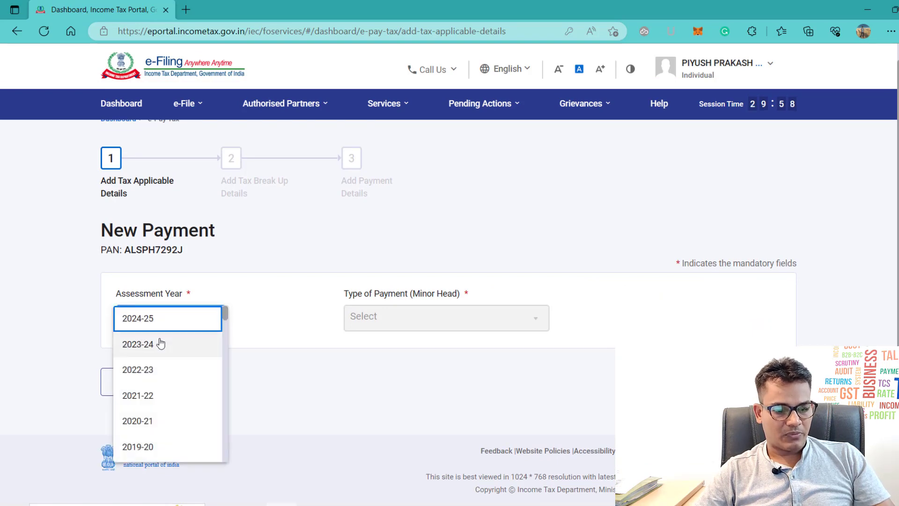
{"action": "left_click", "coordinate": [161, 344]}
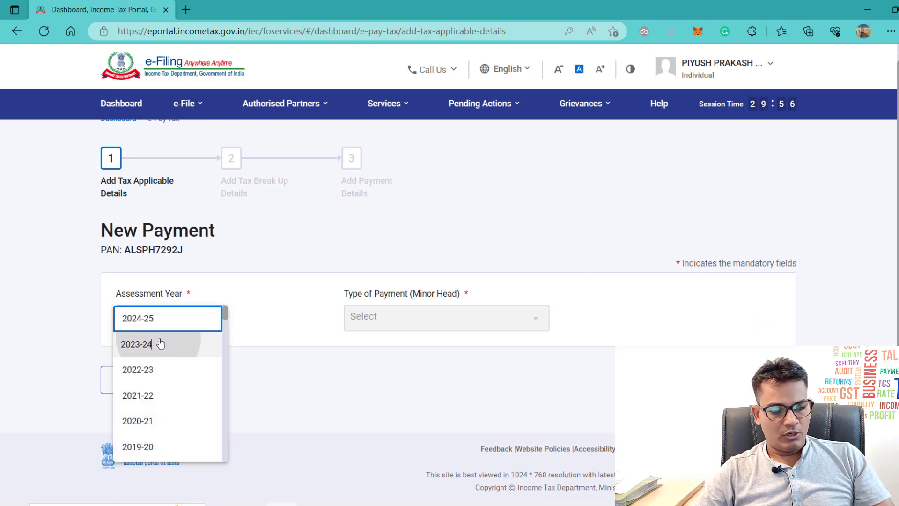
{"action": "left_click", "coordinate": [424, 328]}
{"action": "left_click", "coordinate": [422, 317]}
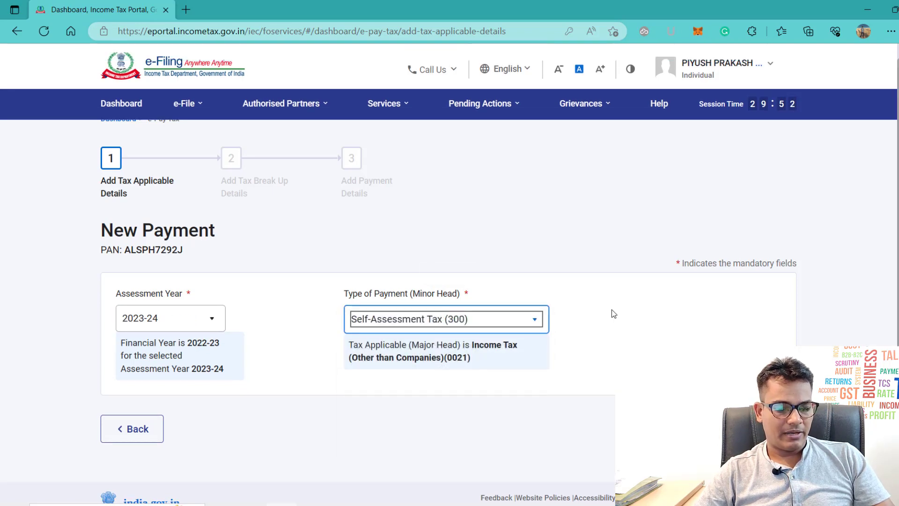
{"action": "scroll", "coordinate": [614, 313], "scroll_direction": "down", "scroll_amount": 1}
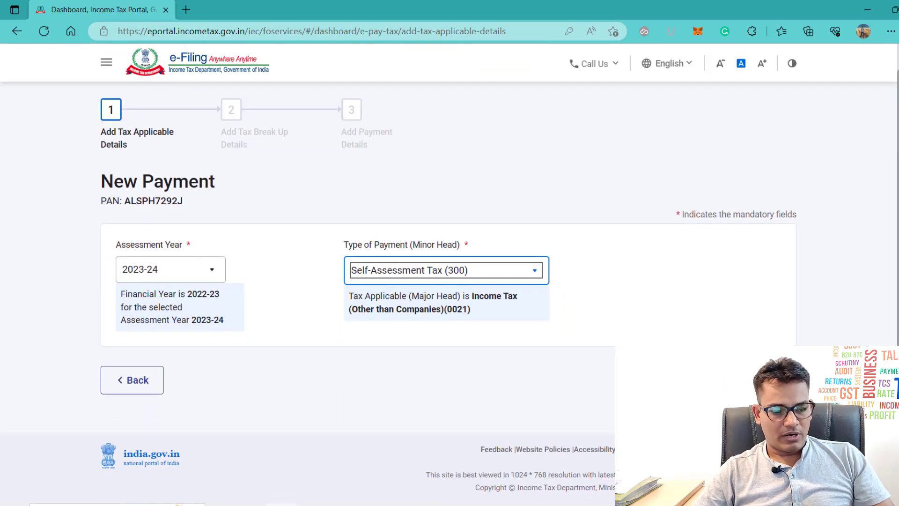
{"action": "left_click", "coordinate": [756, 380]}
Step: Enter 20180 in the Tax field of the tax break-up and continue
{"action": "scroll", "coordinate": [450, 194], "scroll_direction": "down", "scroll_amount": 2}
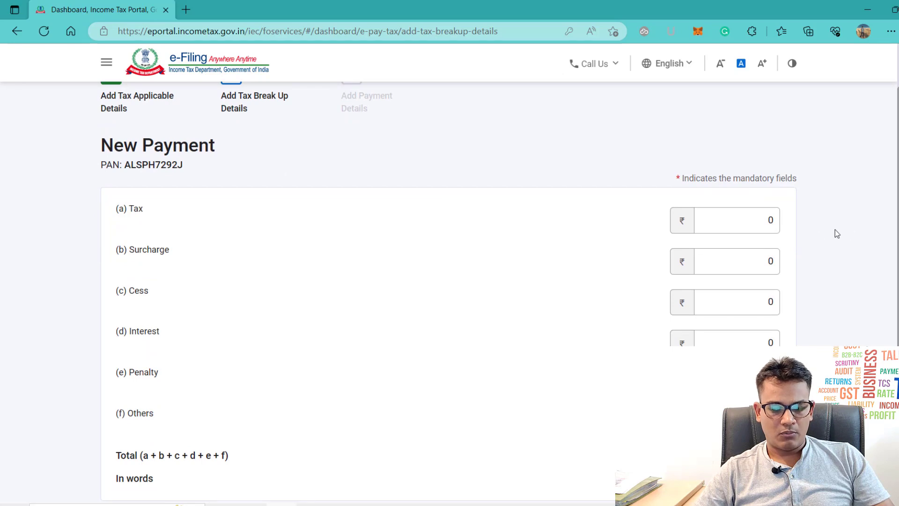
{"action": "left_click", "coordinate": [743, 223]}
{"action": "type", "text": "20180"}
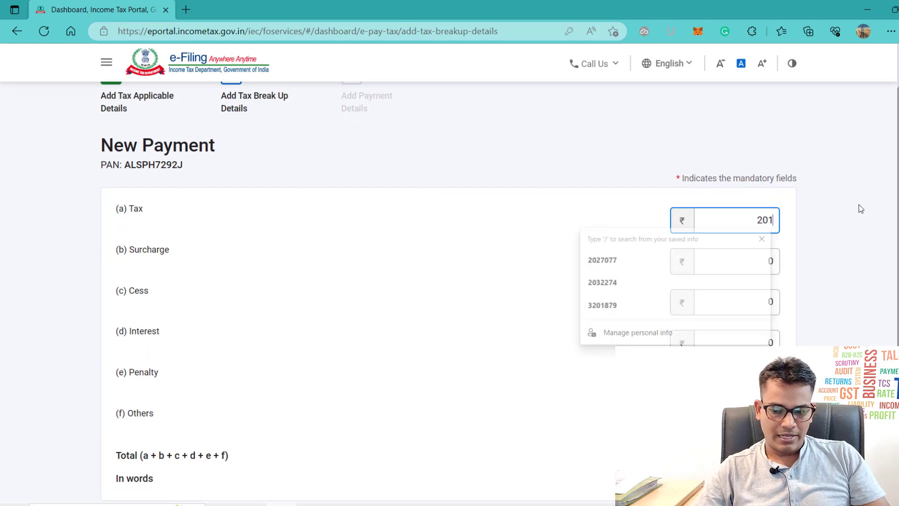
{"action": "key", "text": "alt+Tab"}
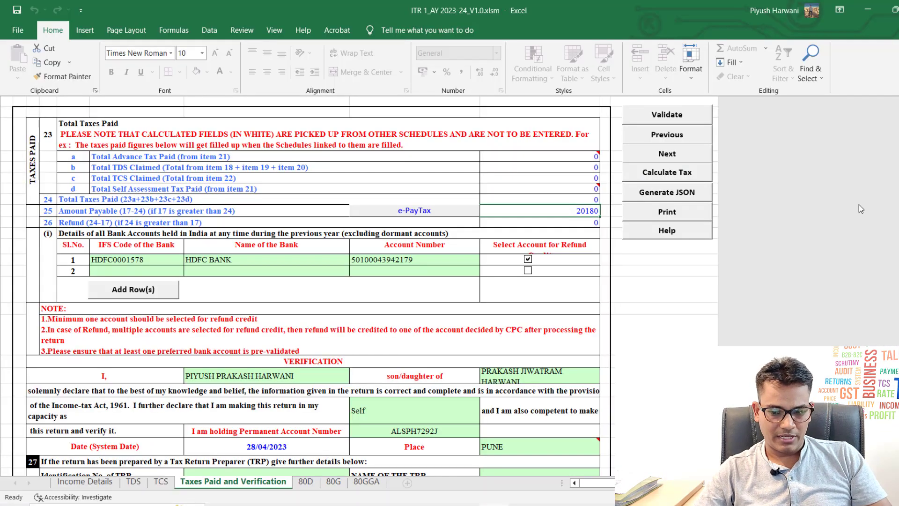
{"action": "key", "text": "alt+Tab"}
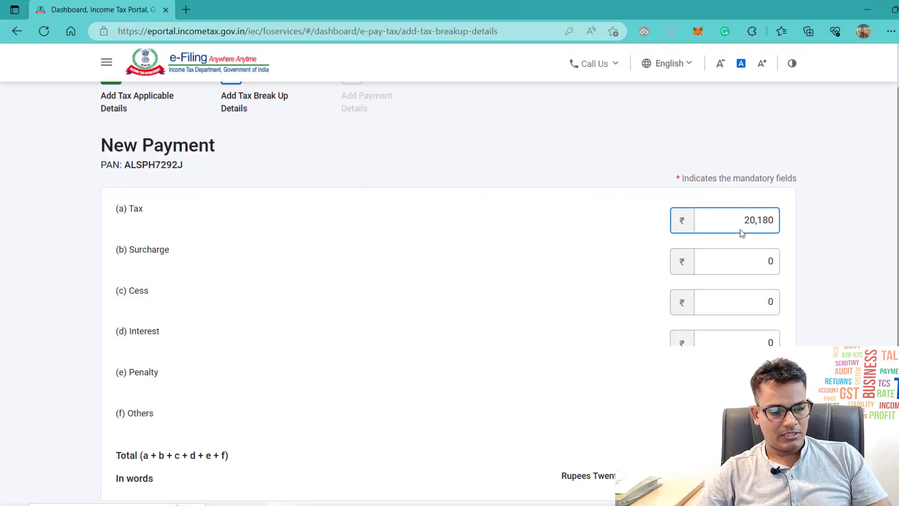
{"action": "scroll", "coordinate": [803, 309], "scroll_direction": "down", "scroll_amount": 1}
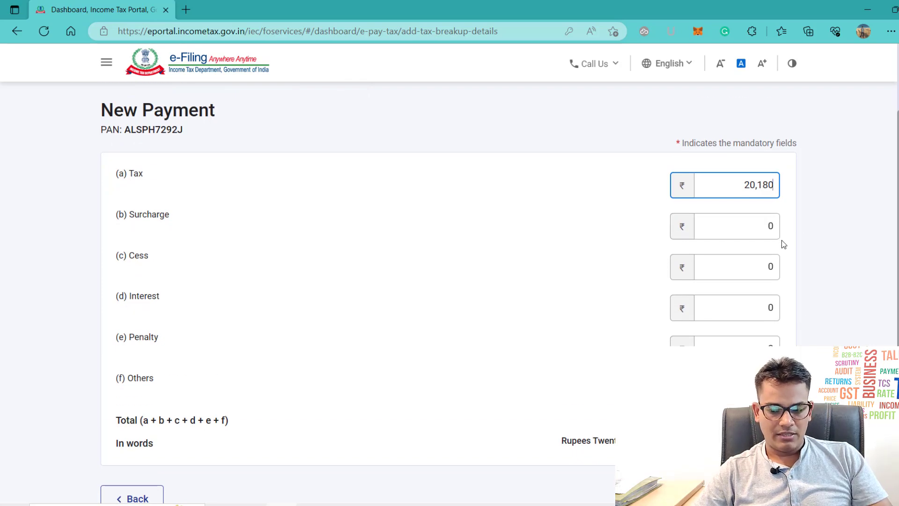
{"action": "scroll", "coordinate": [783, 240], "scroll_direction": "down", "scroll_amount": 3}
{"action": "left_click", "coordinate": [756, 379]}
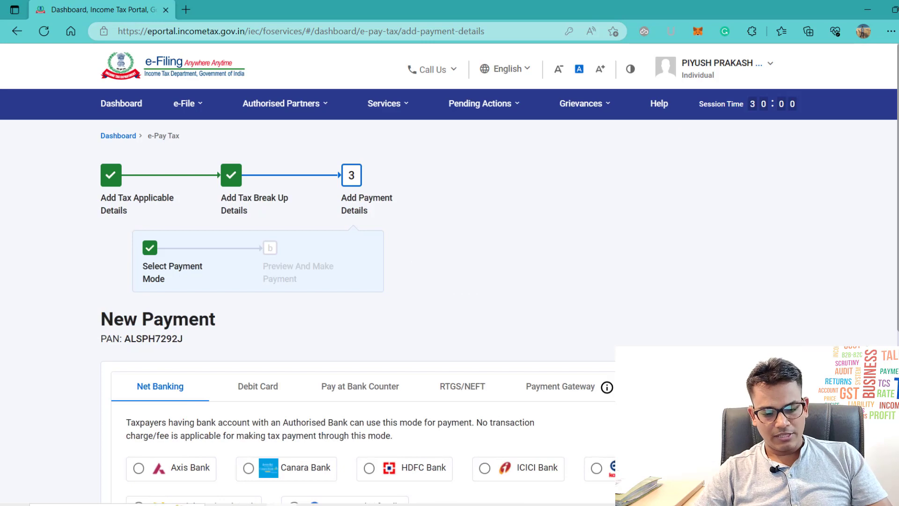
Step: Choose HDFC Bank net banking and review the ₹20,180 challan preview
{"action": "scroll", "coordinate": [450, 292], "scroll_direction": "down", "scroll_amount": 3}
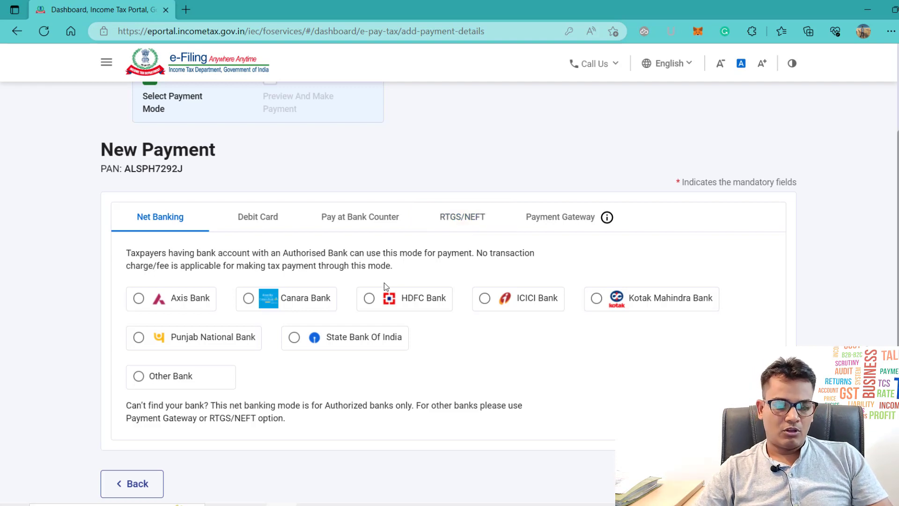
{"action": "left_click", "coordinate": [370, 299]}
{"action": "scroll", "coordinate": [530, 332], "scroll_direction": "down", "scroll_amount": 1}
{"action": "scroll", "coordinate": [529, 332], "scroll_direction": "down", "scroll_amount": 1}
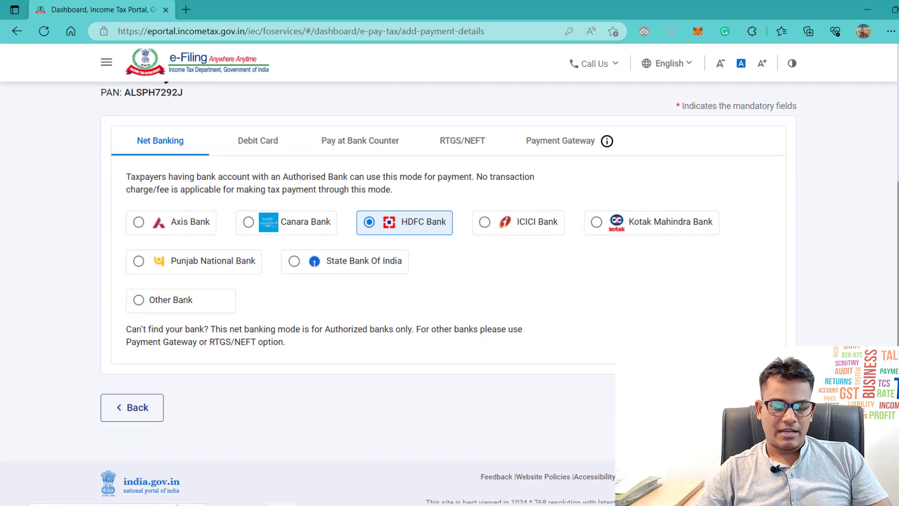
{"action": "left_click", "coordinate": [758, 408]}
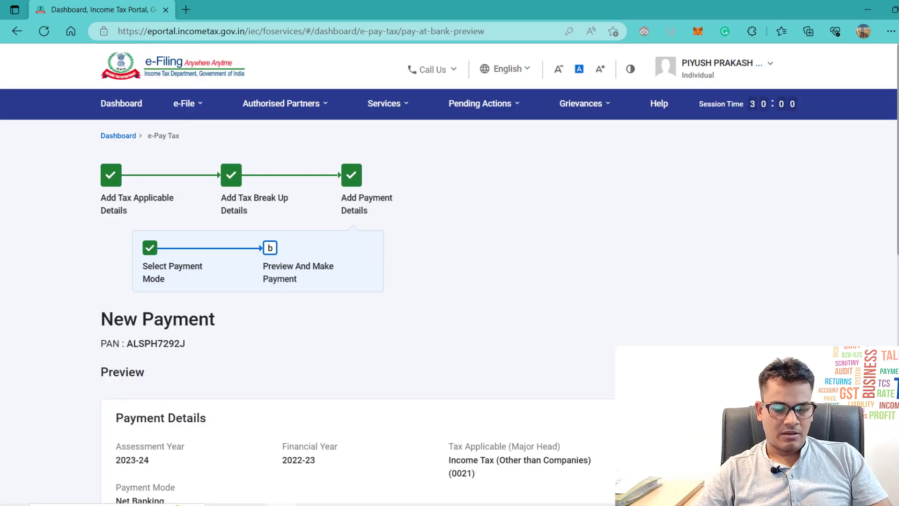
{"action": "scroll", "coordinate": [758, 407], "scroll_direction": "down", "scroll_amount": 2}
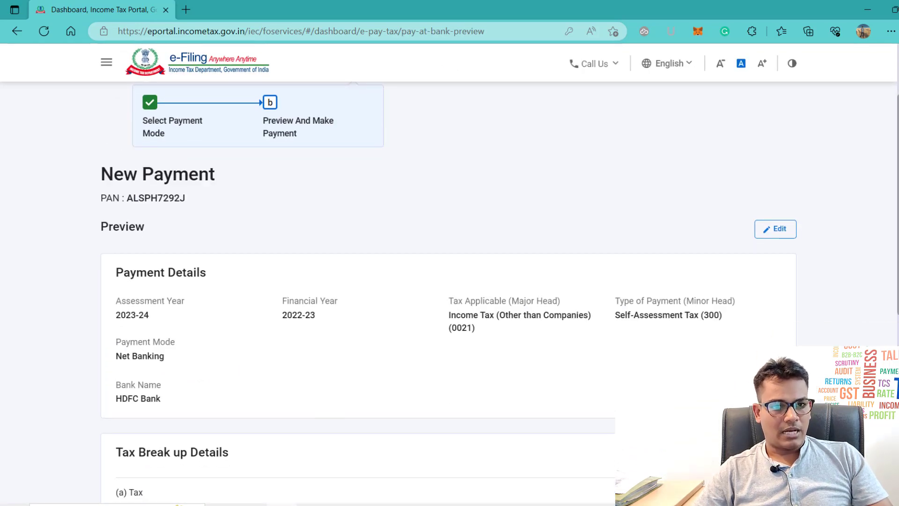
{"action": "scroll", "coordinate": [449, 295], "scroll_direction": "down", "scroll_amount": 1}
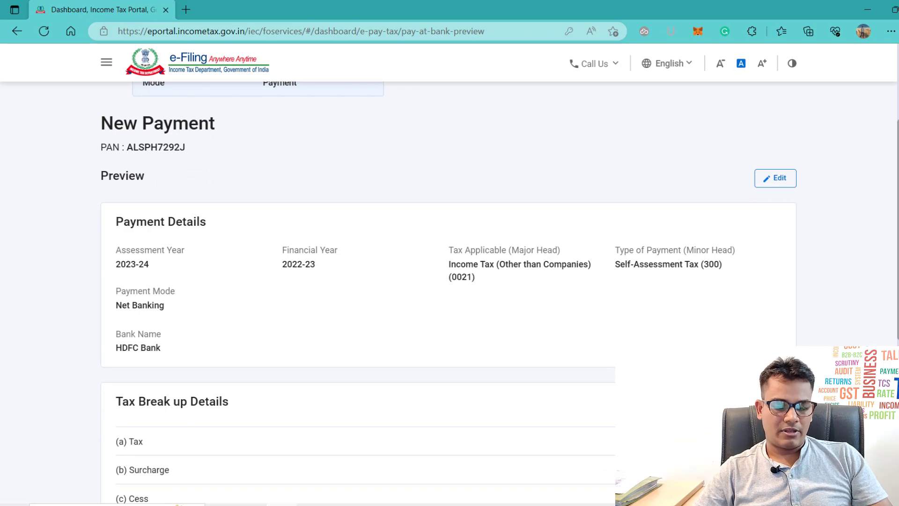
{"action": "scroll", "coordinate": [449, 295], "scroll_direction": "down", "scroll_amount": 5}
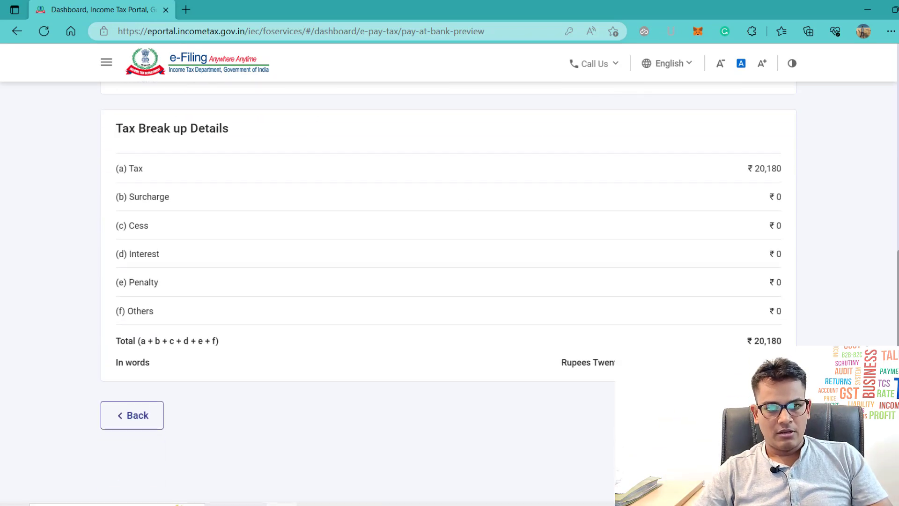
{"action": "scroll", "coordinate": [449, 295], "scroll_direction": "down", "scroll_amount": 1}
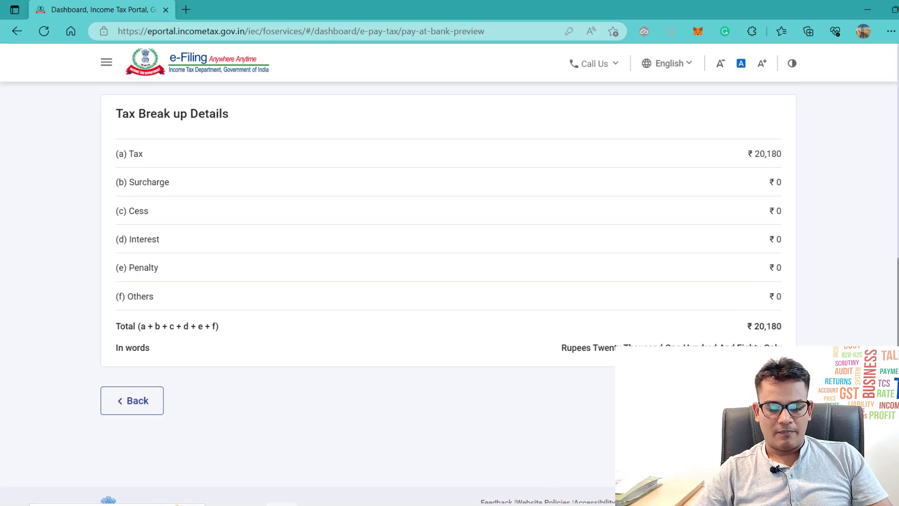
Step: Agree to the payment terms and conditions and submit the ₹20,180 challan to the bank
{"action": "left_click", "coordinate": [759, 400]}
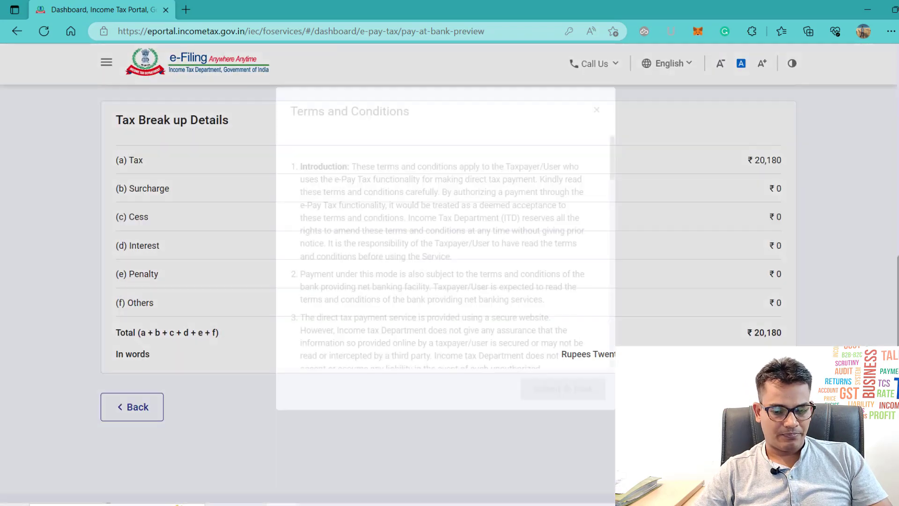
{"action": "scroll", "coordinate": [471, 323], "scroll_direction": "down", "scroll_amount": 15}
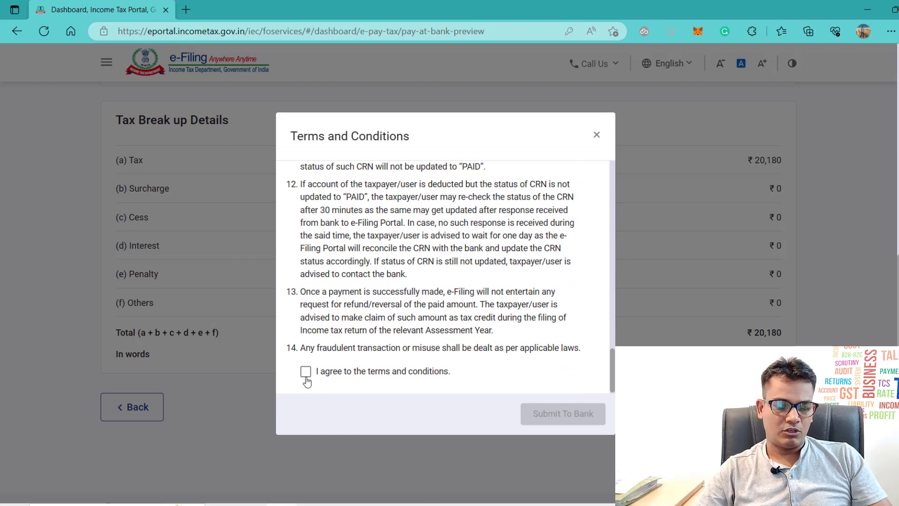
{"action": "left_click", "coordinate": [306, 373]}
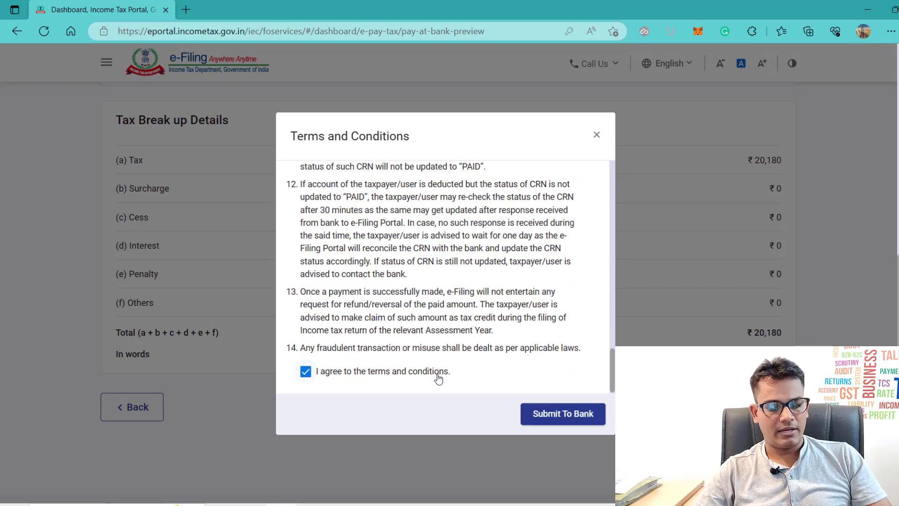
{"action": "left_click", "coordinate": [579, 415]}
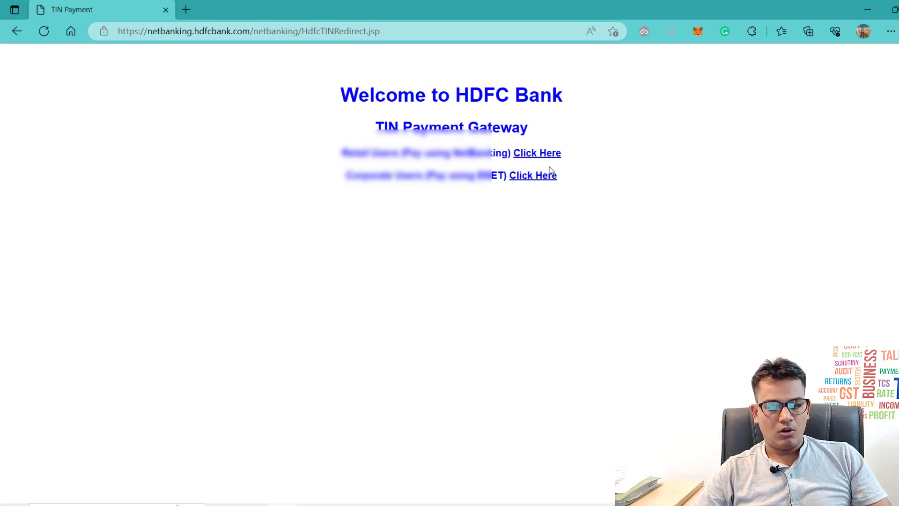
Step: Choose the Retail Users NetBanking route on HDFC's TIN Payment Gateway
{"action": "left_click", "coordinate": [541, 154]}
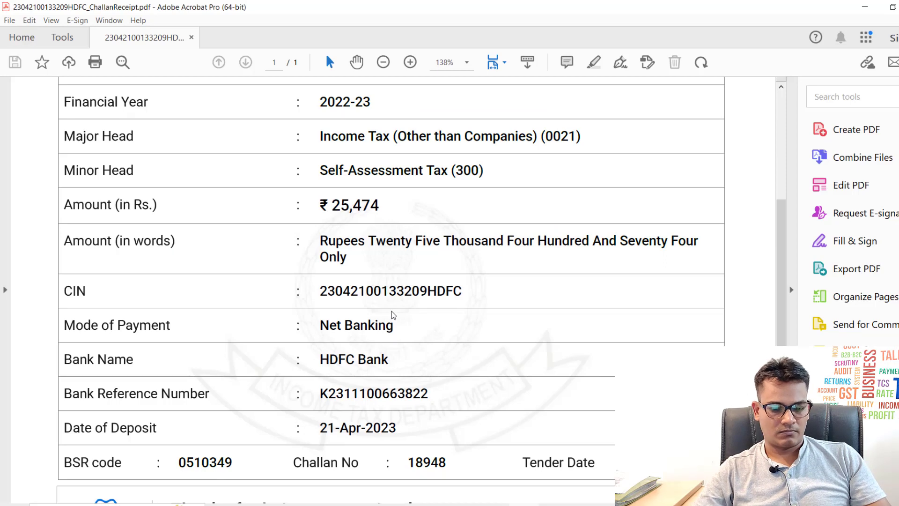
Step: Read the challan receipt's BSR code, deposit date and challan number
{"action": "key", "text": "alt+Tab"}
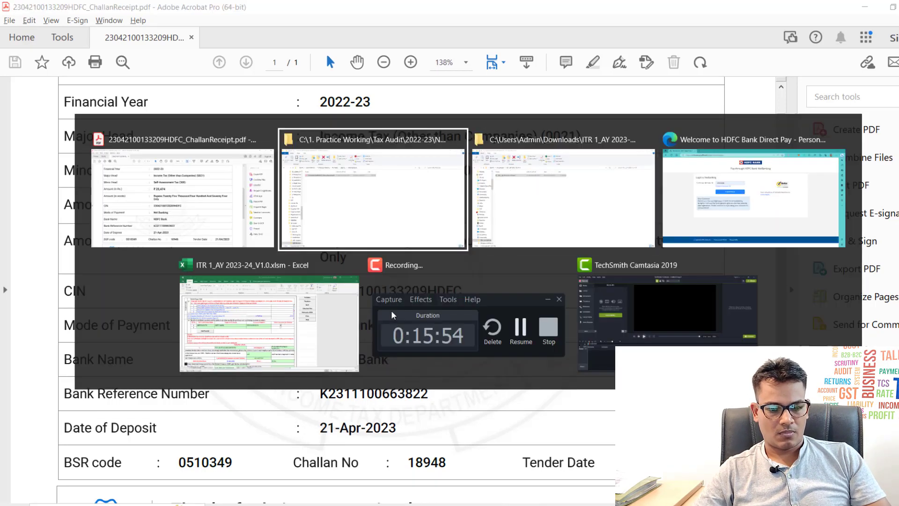
{"action": "key", "text": "Escape"}
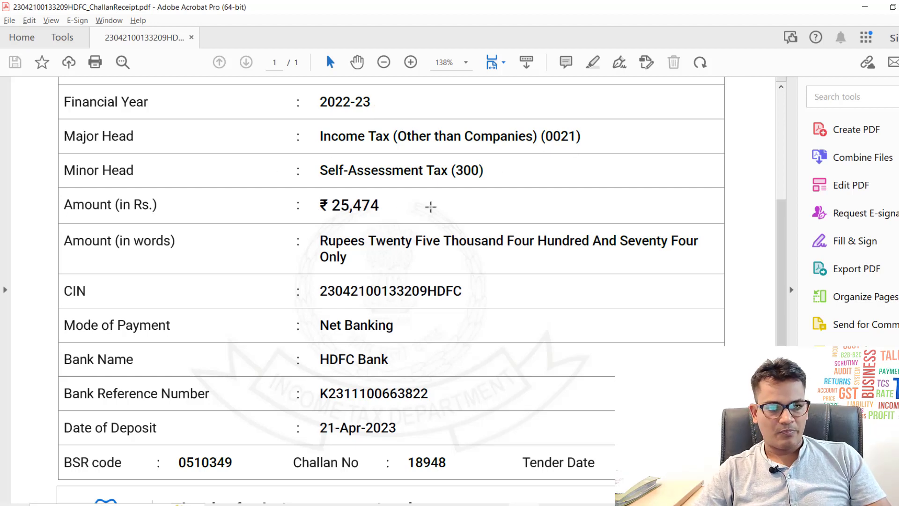
{"action": "scroll", "coordinate": [431, 207], "scroll_direction": "down", "scroll_amount": 2}
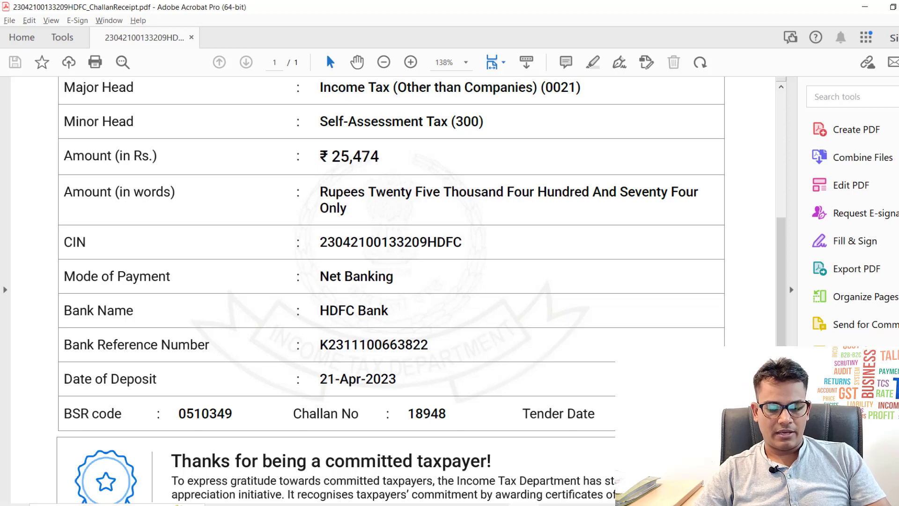
Step: Switch back to the ITR 1_AY 2023-24_V1.0 workbook in Excel
{"action": "key", "text": "alt+Tab"}
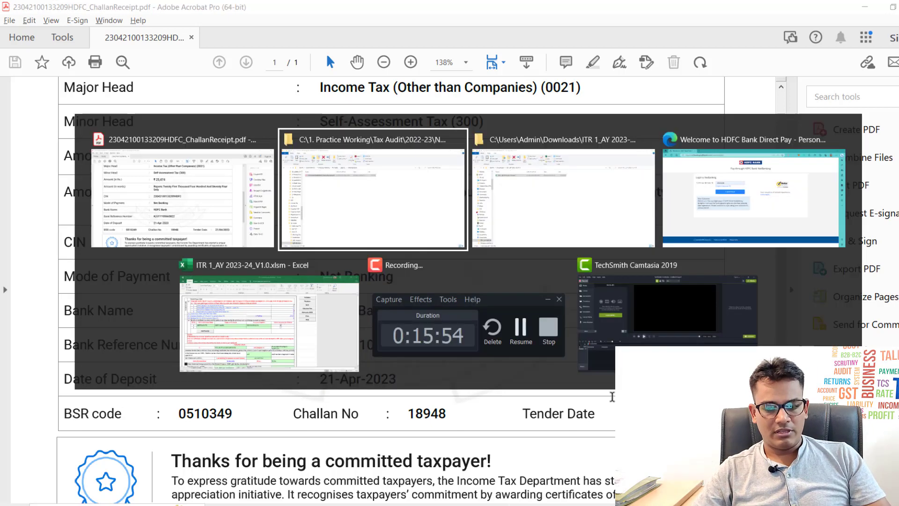
{"action": "key", "text": "alt+Tab"}
{"action": "key", "text": "alt+shift+Tab"}
{"action": "key", "text": "alt+Down"}
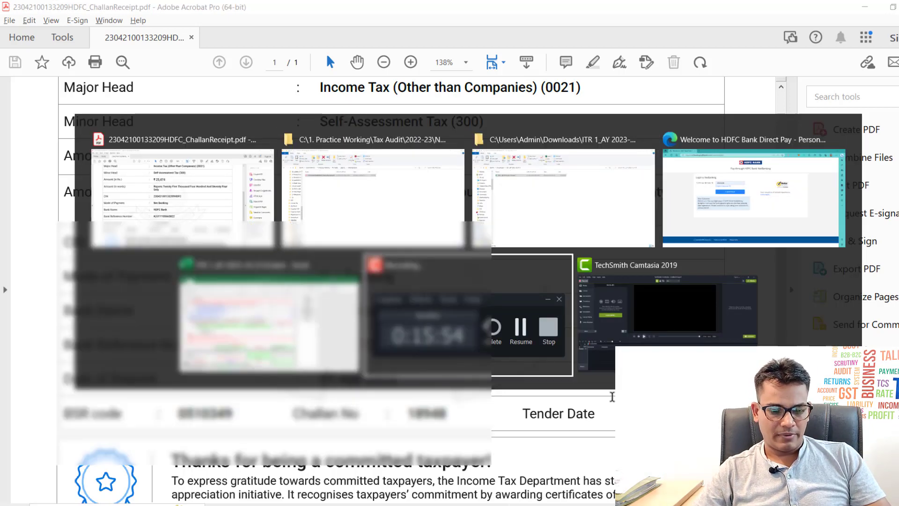
{"action": "key", "text": "alt+Left"}
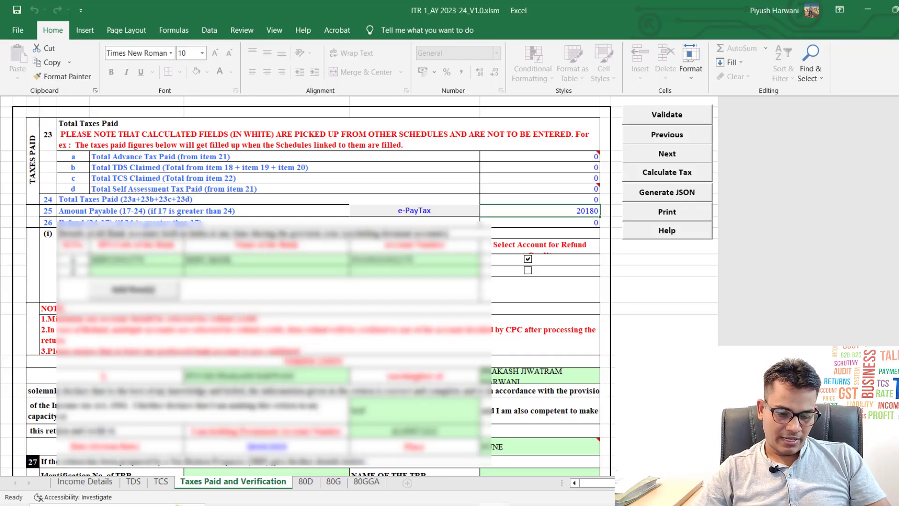
Step: On the TDS sheet, enter BSR code 0510349 in row 1 of the self-assessment tax table
{"action": "left_click", "coordinate": [135, 487]}
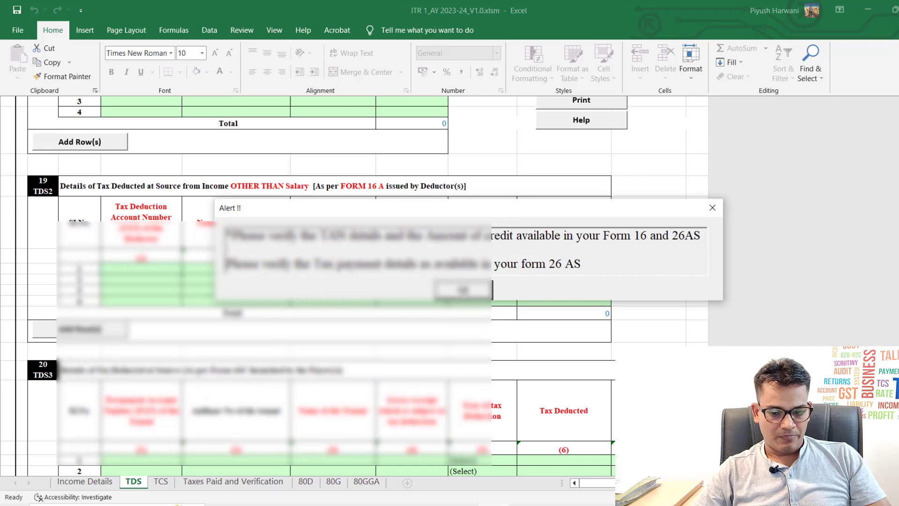
{"action": "left_click", "coordinate": [464, 291]}
{"action": "scroll", "coordinate": [340, 322], "scroll_direction": "down", "scroll_amount": 7}
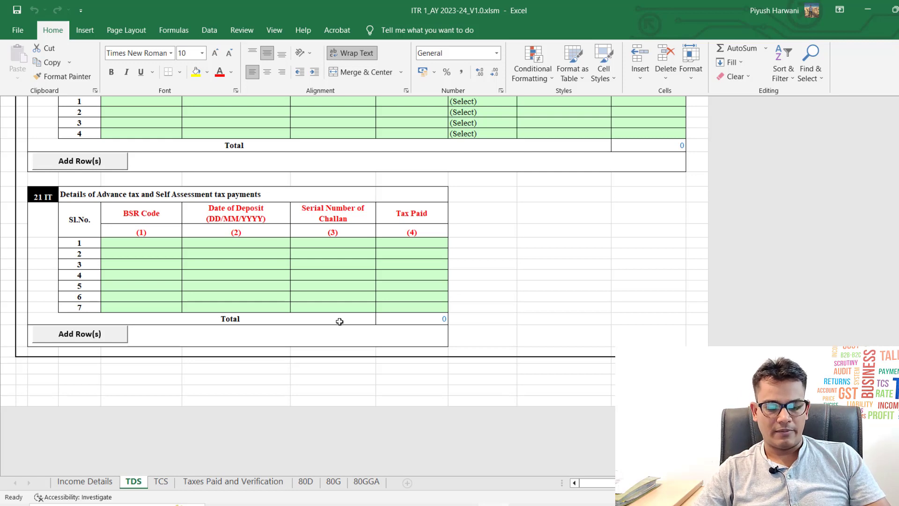
{"action": "left_click", "coordinate": [145, 245]}
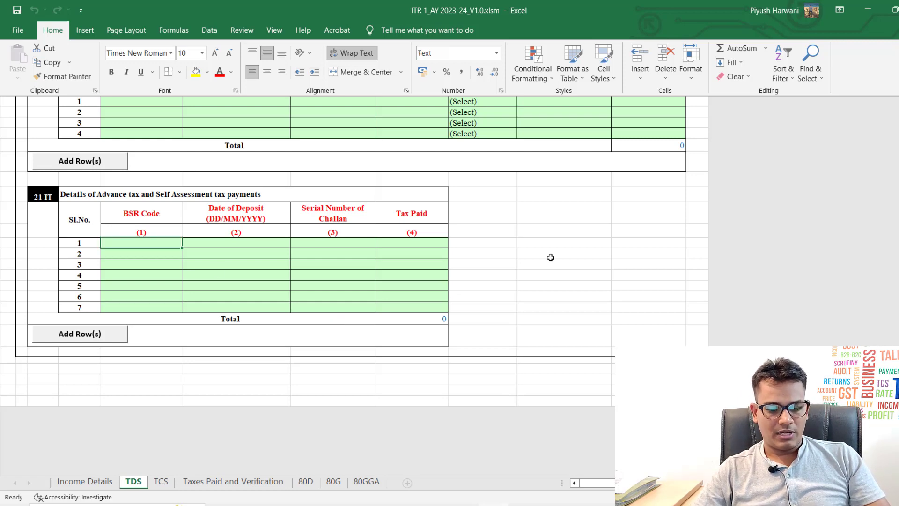
{"action": "key", "text": "alt+Tab"}
{"action": "key", "text": "alt+Tab"}
{"action": "type", "text": "0510"}
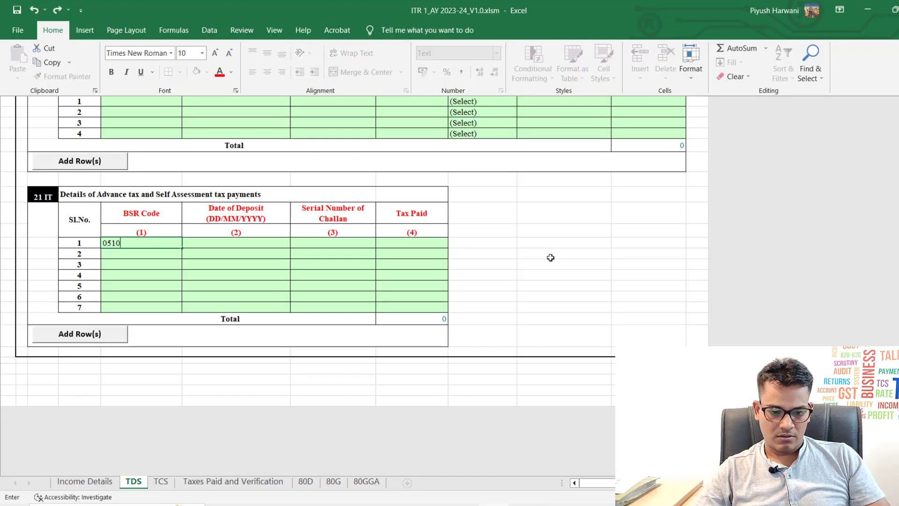
{"action": "type", "text": "349"}
{"action": "key", "text": "alt+Tab"}
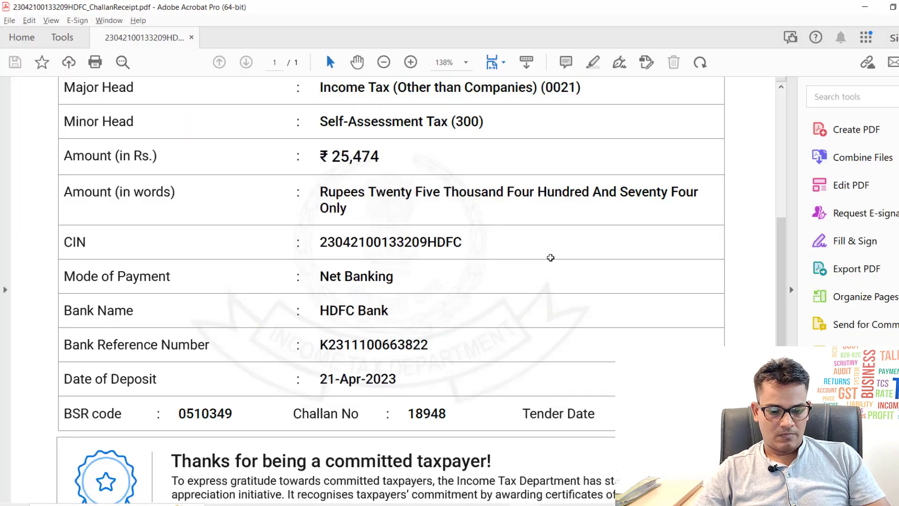
{"action": "key", "text": "alt+Tab"}
{"action": "key", "text": "ctrl+Return"}
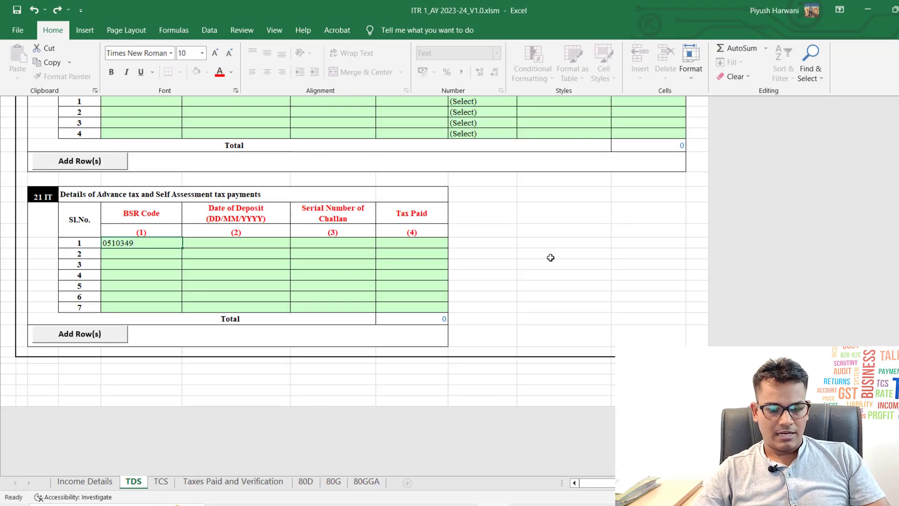
{"action": "left_click", "coordinate": [241, 249]}
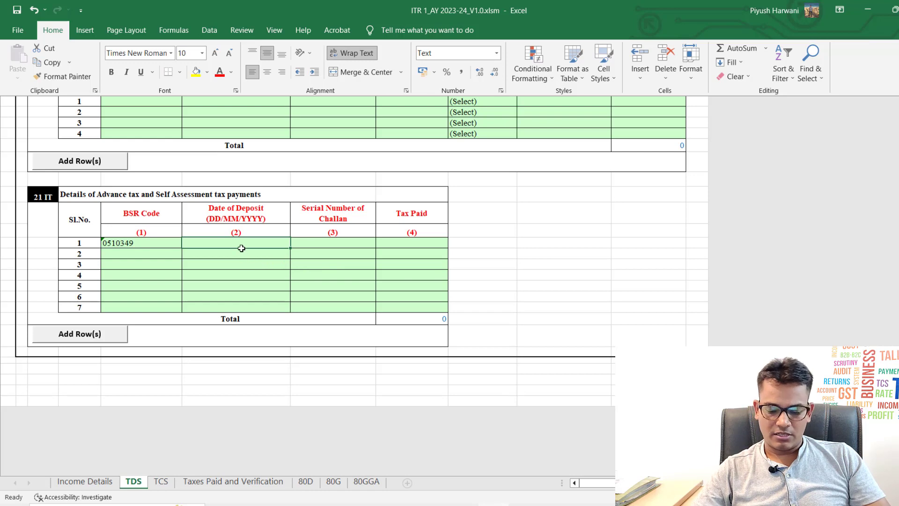
{"action": "type", "text": "28"}
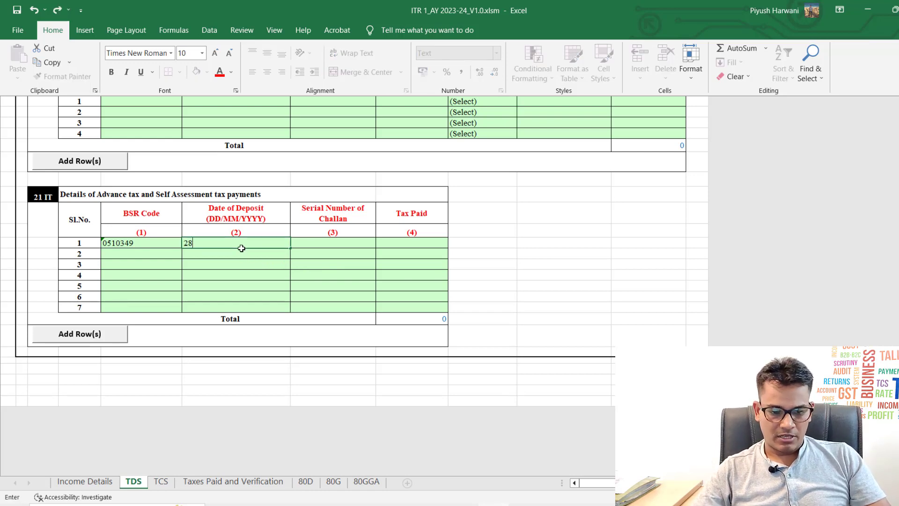
{"action": "type", "text": "/04/"}
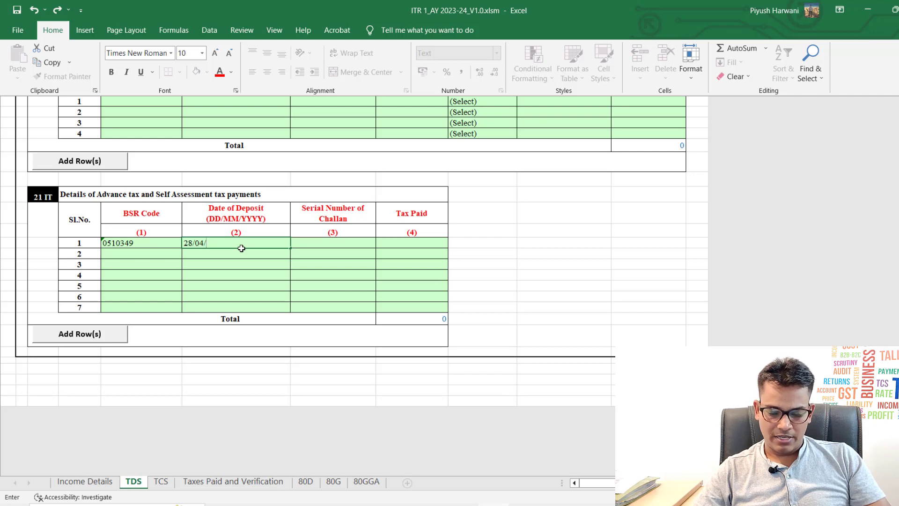
{"action": "type", "text": "2023"}
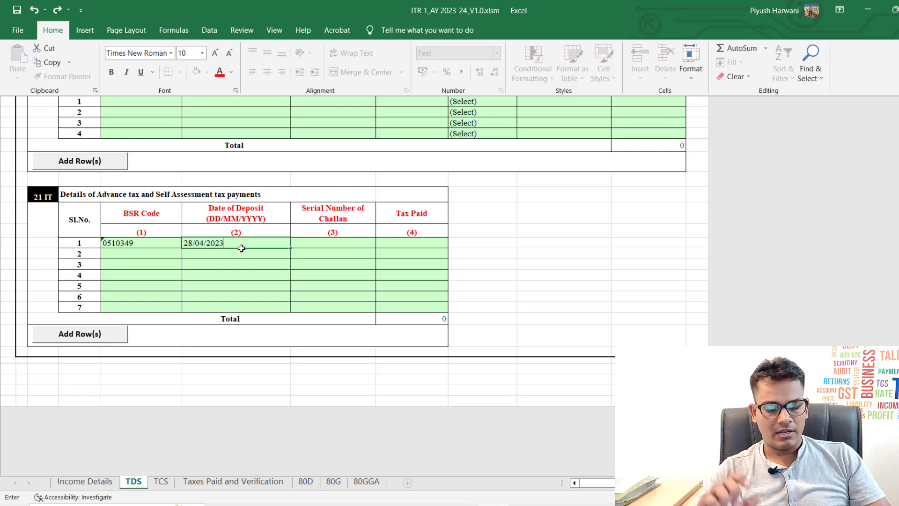
{"action": "key", "text": "Return"}
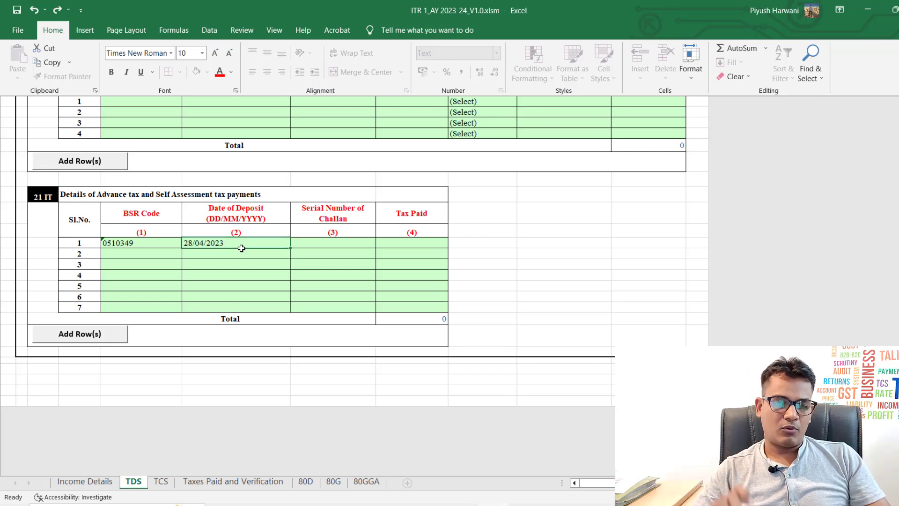
{"action": "key", "text": "Up"}
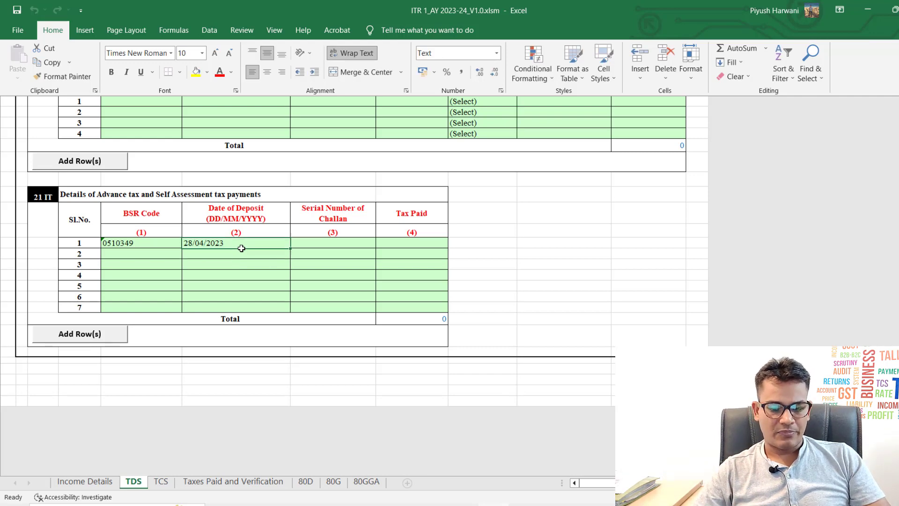
{"action": "key", "text": "Right"}
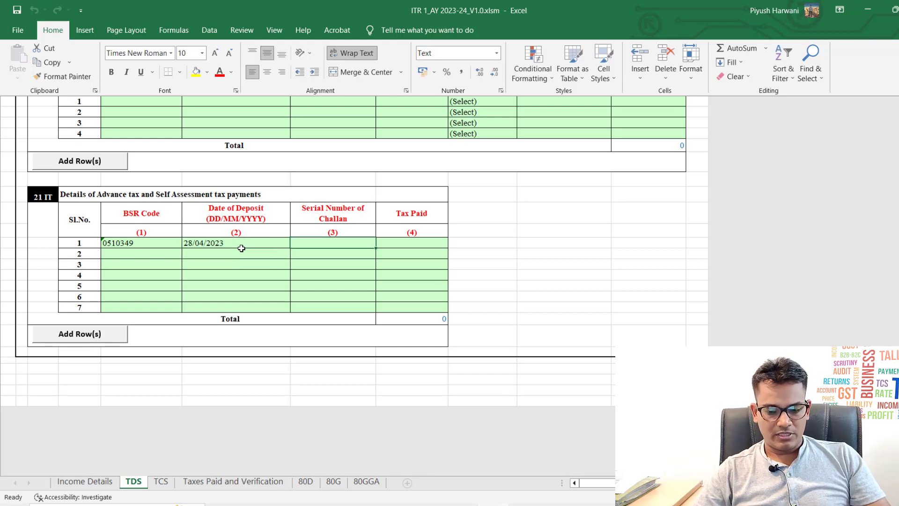
{"action": "key", "text": "alt+Tab"}
{"action": "key", "text": "alt+Tab"}
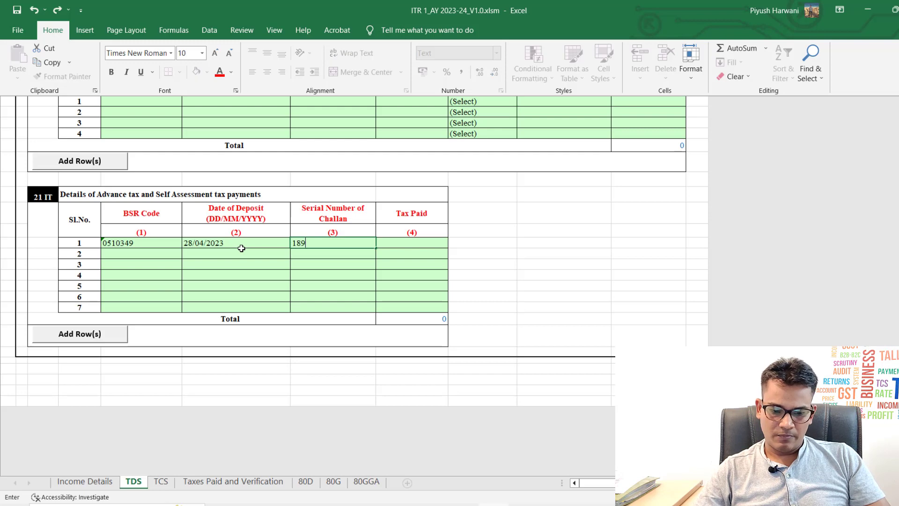
{"action": "key", "text": "Return"}
Step: Record tax paid of 20180 in row 1's Tax Paid cell
{"action": "key", "text": "Up"}
{"action": "type", "text": "201"}
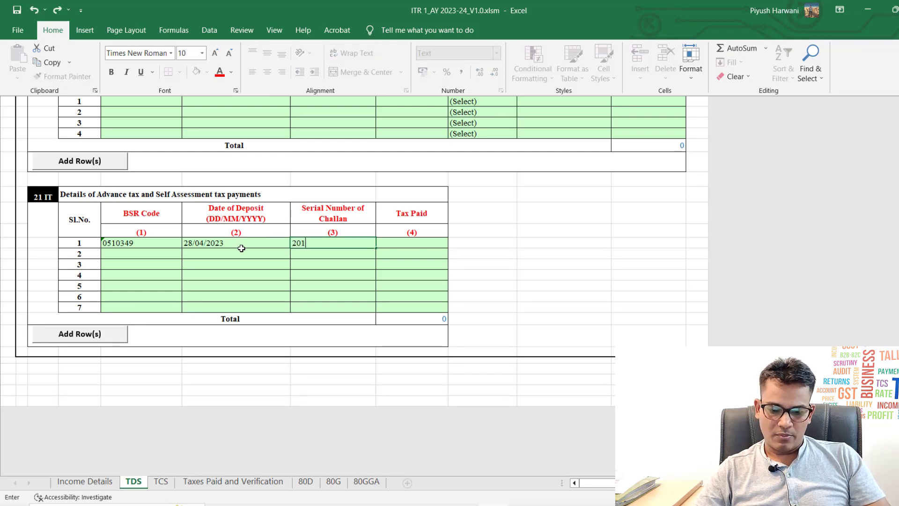
{"action": "type", "text": "80"}
{"action": "key", "text": "Escape"}
{"action": "key", "text": "Right"}
{"action": "type", "text": "20180"}
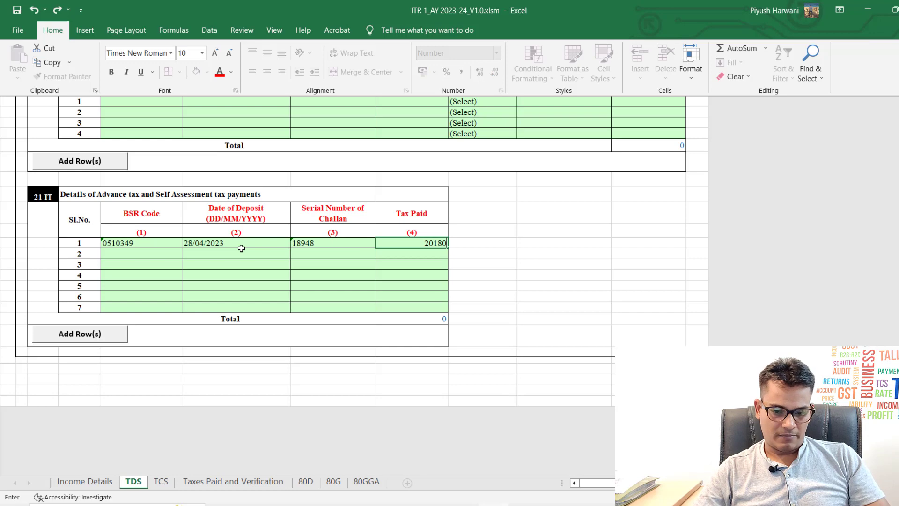
{"action": "key", "text": "Return"}
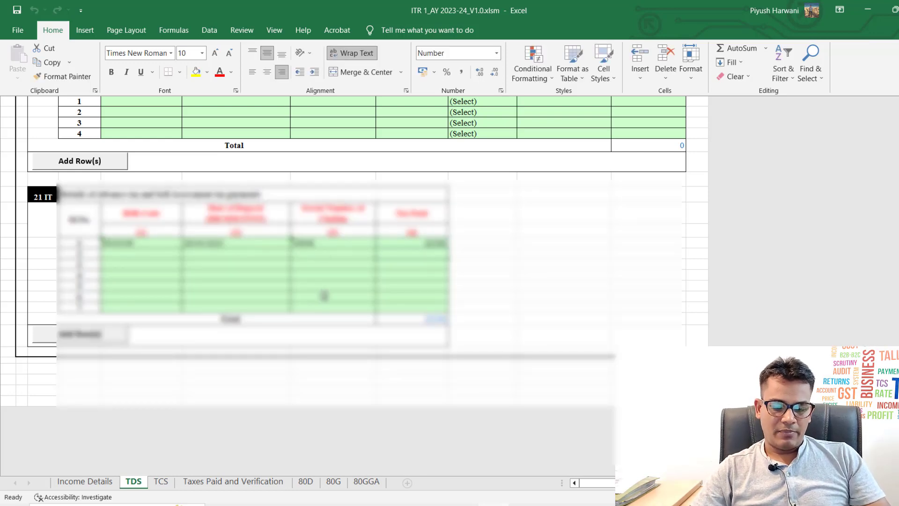
Step: Recalculate the tax for the whole return from the Income Details sheet
{"action": "left_click", "coordinate": [232, 482]}
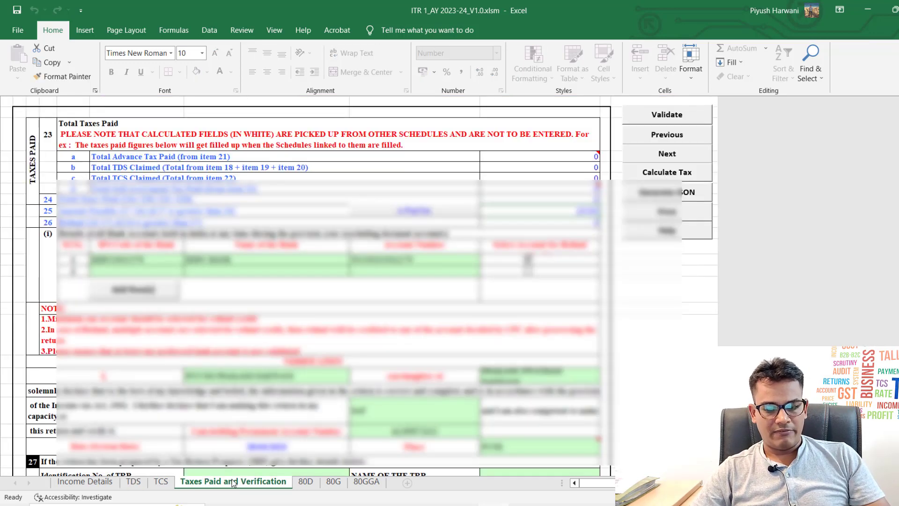
{"action": "left_click", "coordinate": [82, 483]}
{"action": "scroll", "coordinate": [439, 394], "scroll_direction": "up", "scroll_amount": 15}
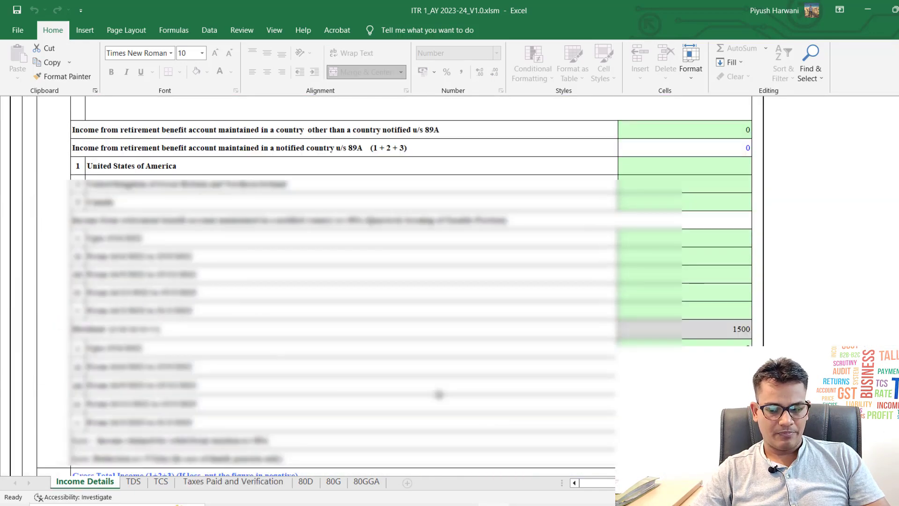
{"action": "scroll", "coordinate": [709, 313], "scroll_direction": "up", "scroll_amount": 3}
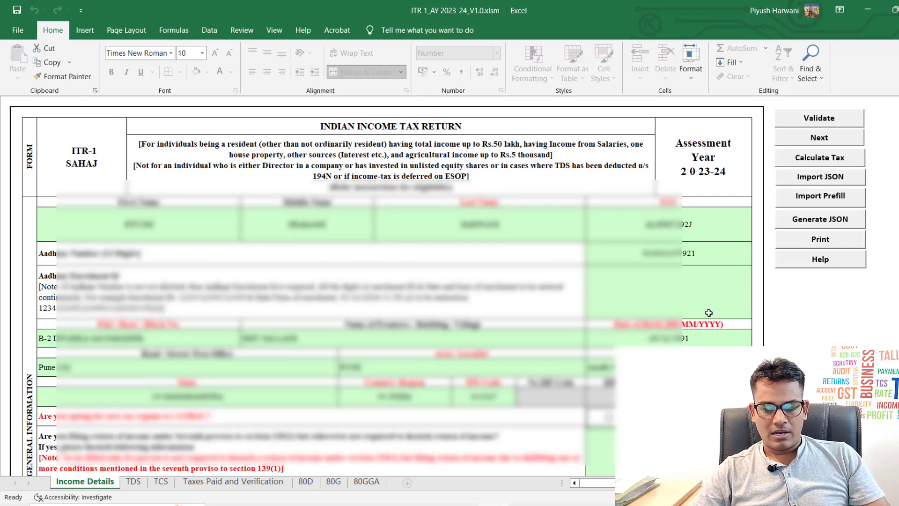
{"action": "left_click", "coordinate": [821, 159]}
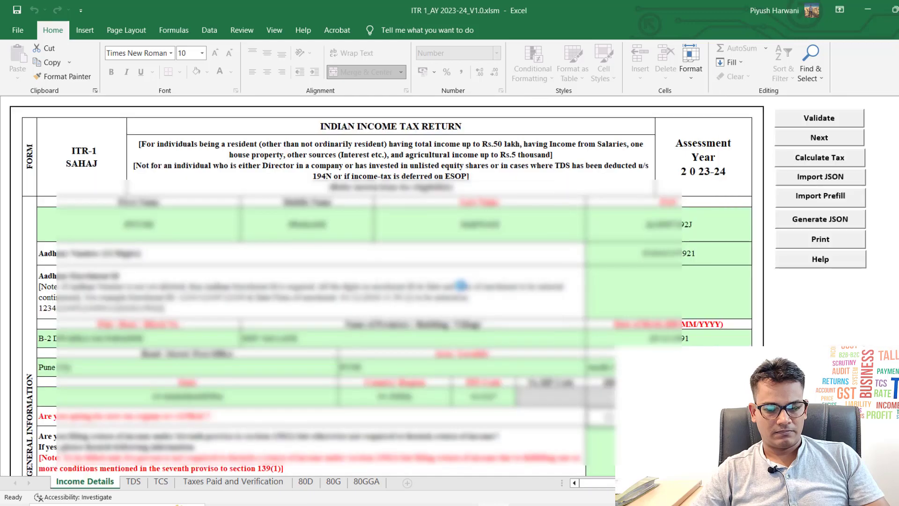
{"action": "scroll", "coordinate": [461, 285], "scroll_direction": "down", "scroll_amount": 20}
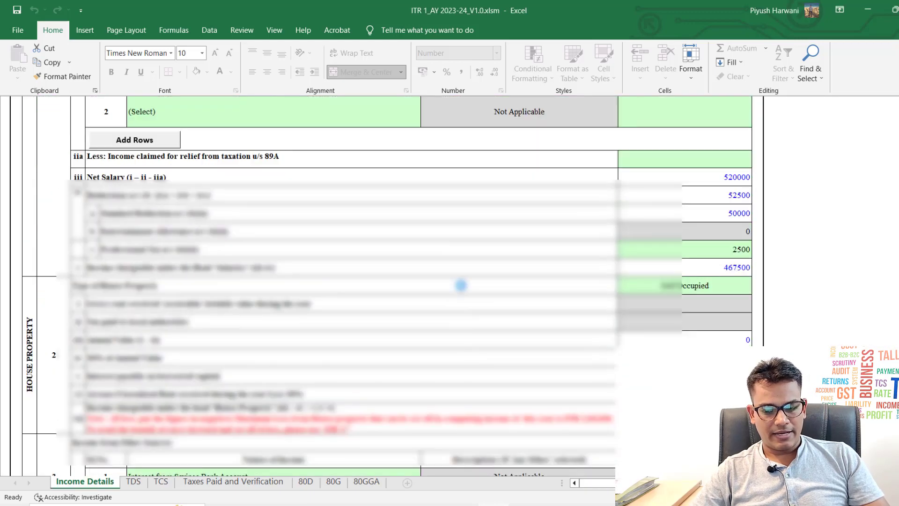
{"action": "scroll", "coordinate": [462, 286], "scroll_direction": "down", "scroll_amount": 20}
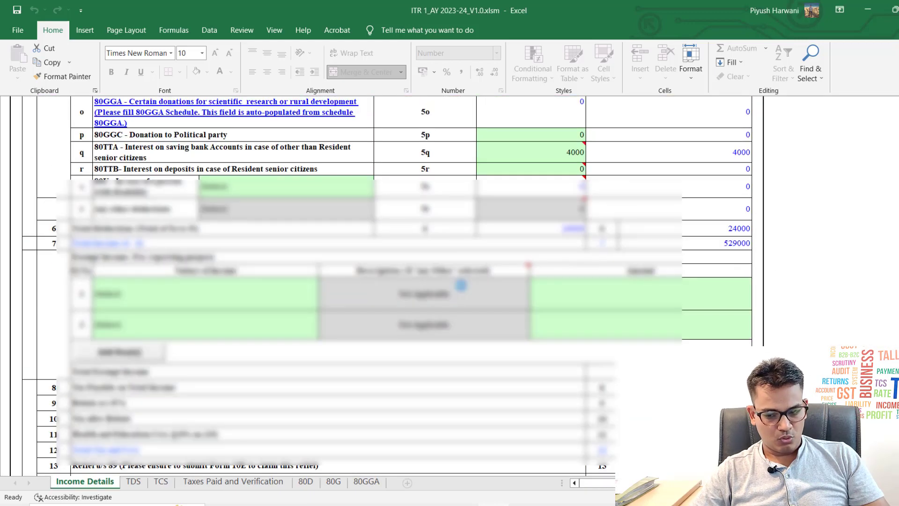
{"action": "scroll", "coordinate": [461, 285], "scroll_direction": "up", "scroll_amount": 3}
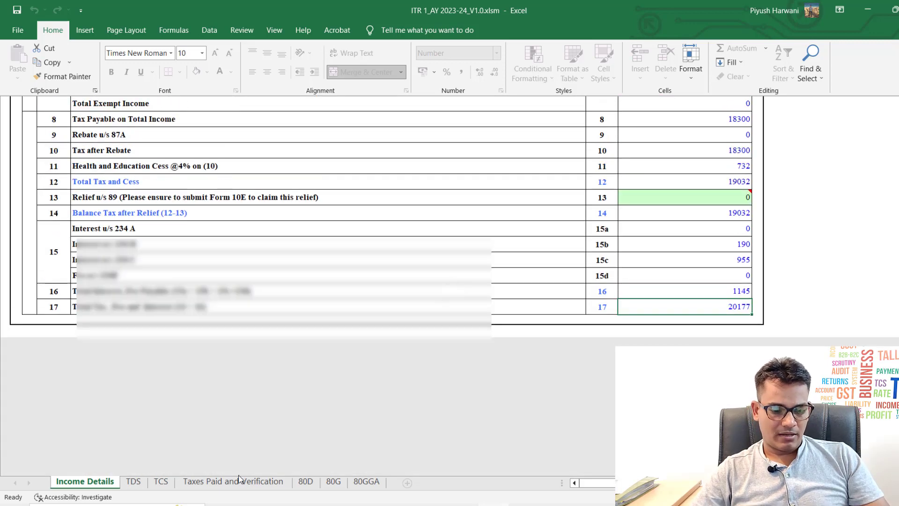
Step: Check Taxes Paid and Verification: 20180 self-assessment tax, 20180 total paid, amount payable 0
{"action": "left_click", "coordinate": [215, 483]}
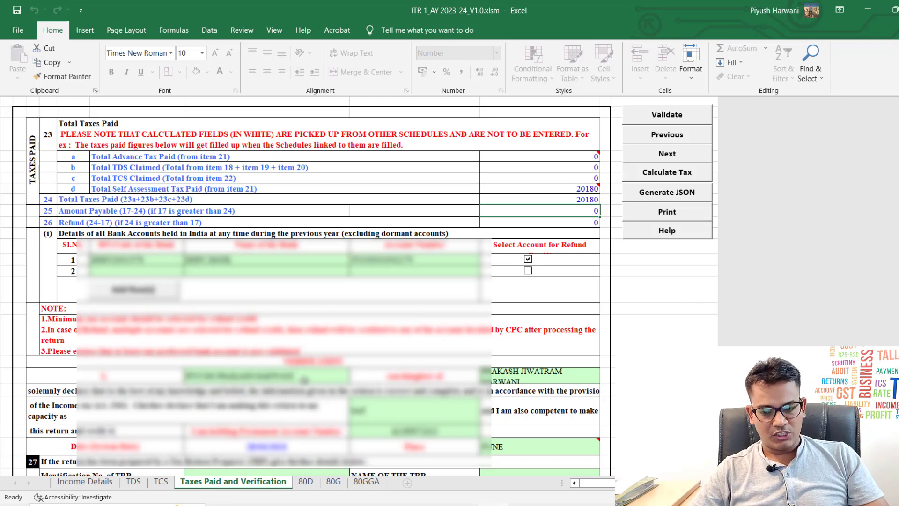
{"action": "left_click", "coordinate": [532, 188]}
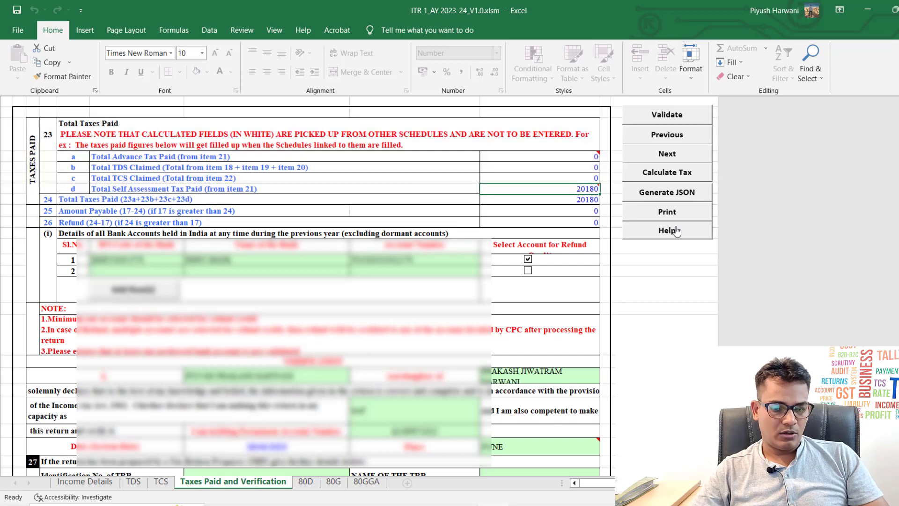
{"action": "key", "text": "Down"}
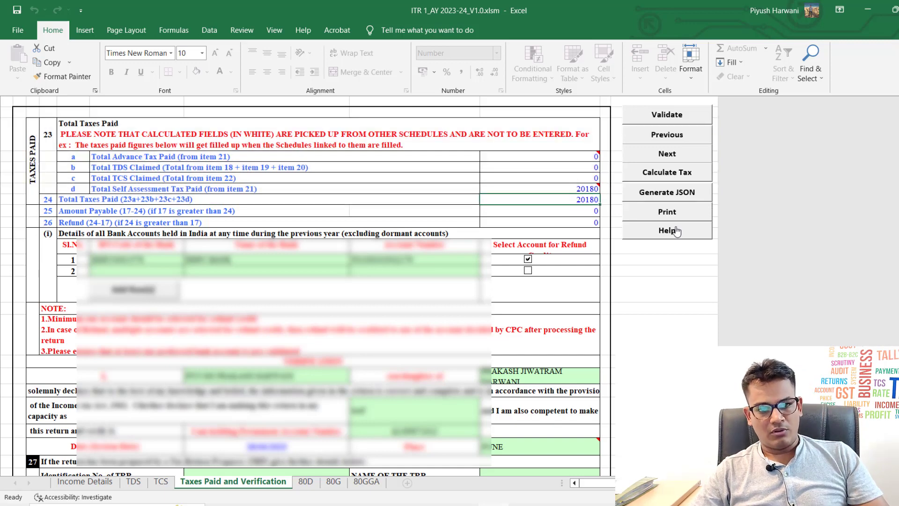
{"action": "key", "text": "Down"}
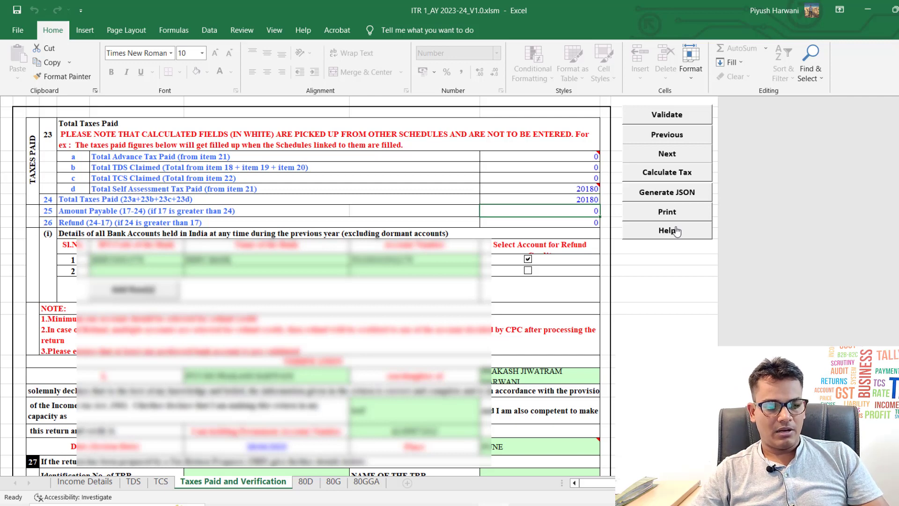
{"action": "key", "text": "shift+space"}
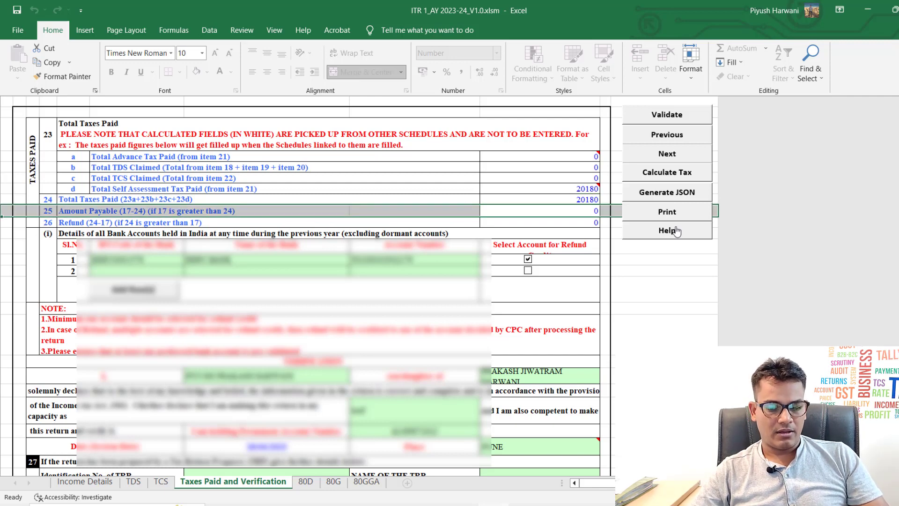
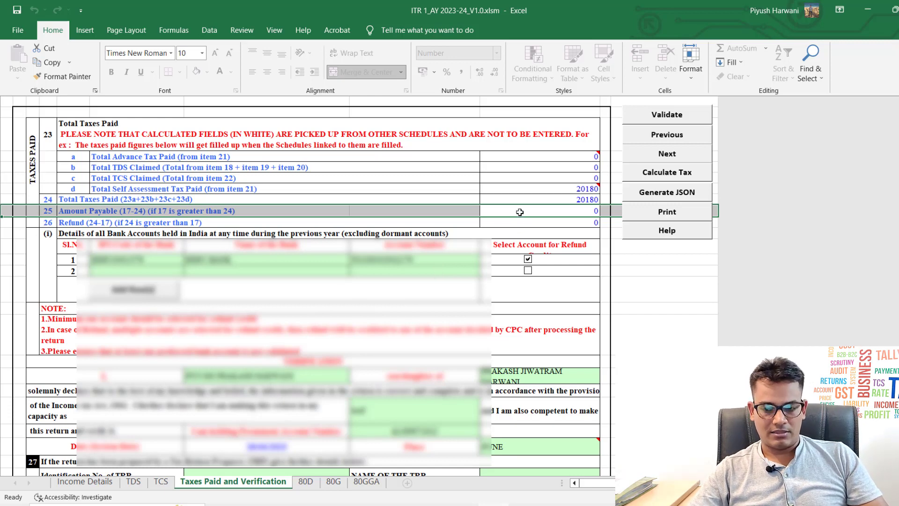
Step: Generate the JSON from the Income Details sheet, dismissing the TDS and calculate-tax reminders
{"action": "left_click", "coordinate": [83, 484]}
{"action": "scroll", "coordinate": [485, 364], "scroll_direction": "up", "scroll_amount": 15}
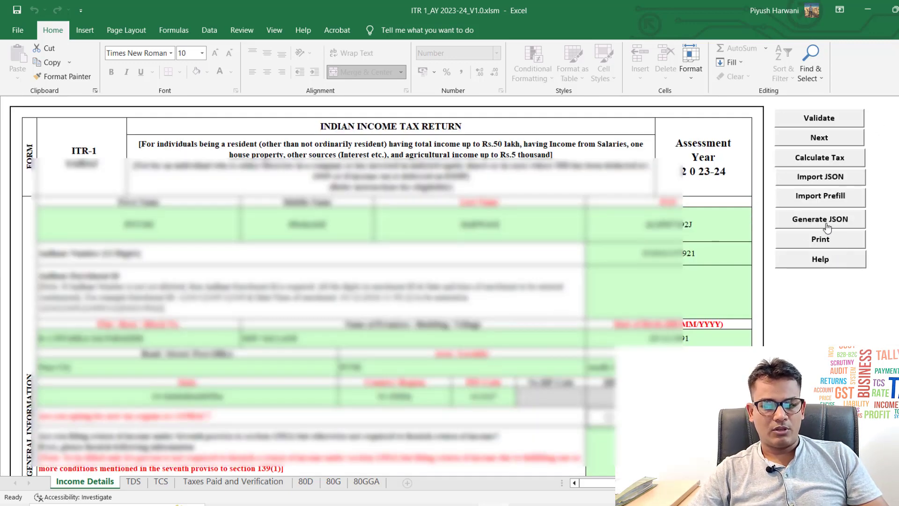
{"action": "left_click", "coordinate": [827, 227]}
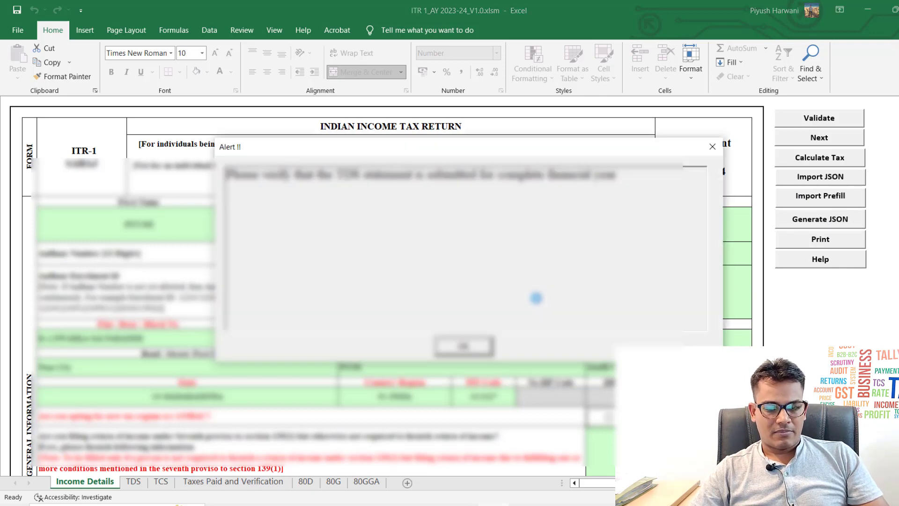
{"action": "left_click", "coordinate": [480, 345]}
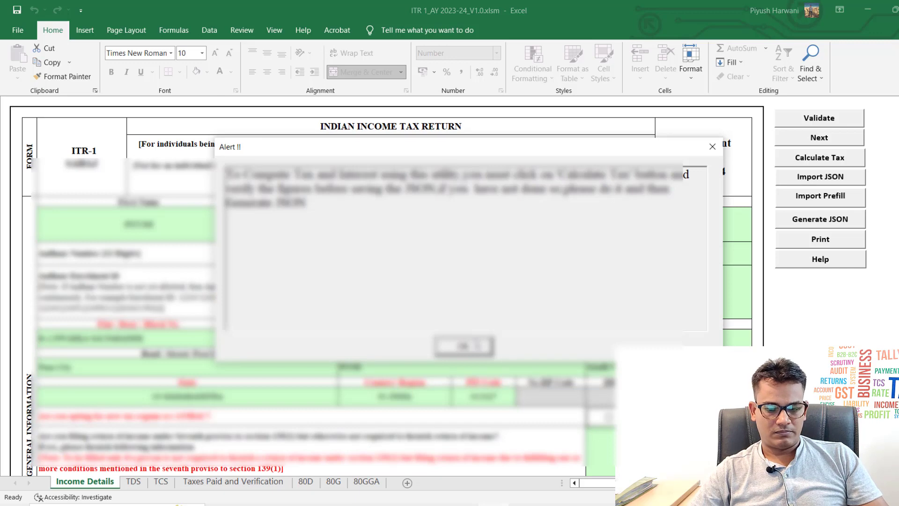
{"action": "left_click", "coordinate": [480, 346]}
{"action": "left_click", "coordinate": [476, 346]}
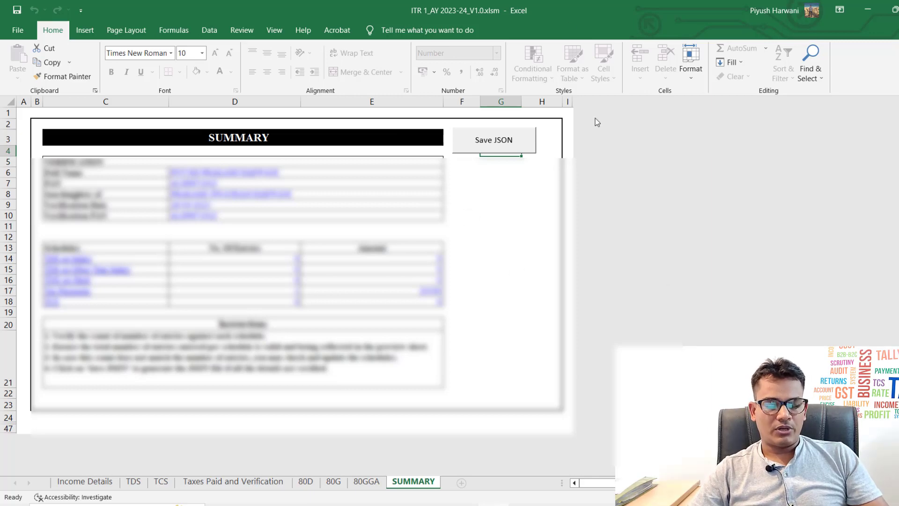
Step: Save the JSON and read the alert confirming it saved in the ITR 1_AY 2023-24_V1.0 folder
{"action": "left_click", "coordinate": [500, 145]}
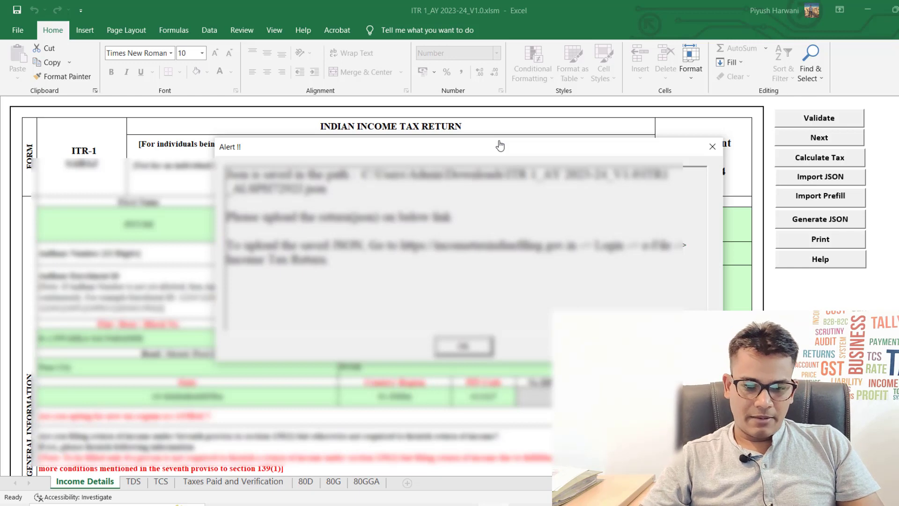
{"action": "left_click", "coordinate": [463, 505]}
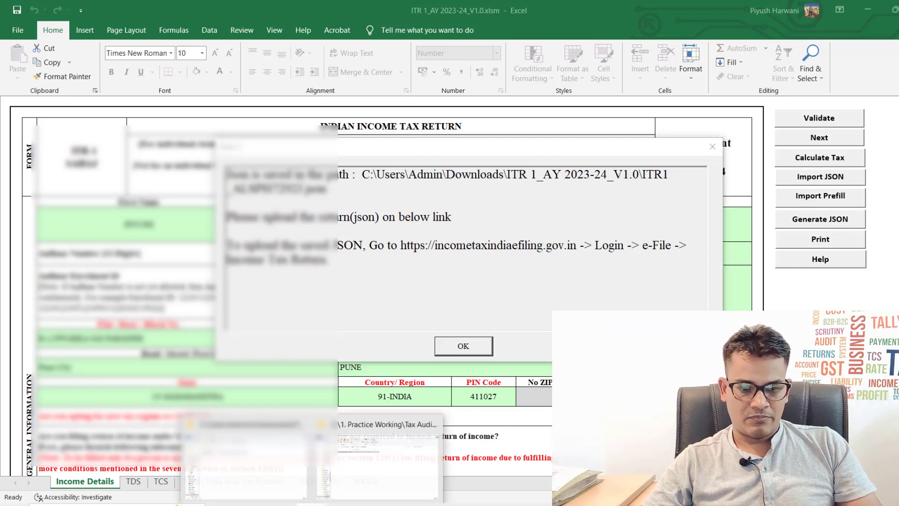
Step: Locate the 5 KB ITR-1 JSON in Downloads\ITR 1_AY 2023-24_V1.0, then enter the PAN user ID on the portal login
{"action": "mouse_move", "coordinate": [321, 502]}
{"action": "left_click", "coordinate": [365, 477]}
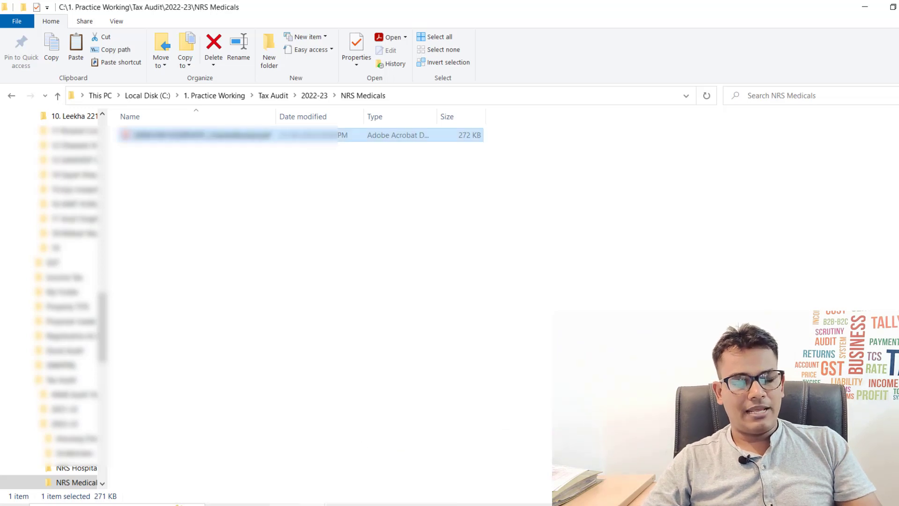
{"action": "left_click", "coordinate": [263, 457]}
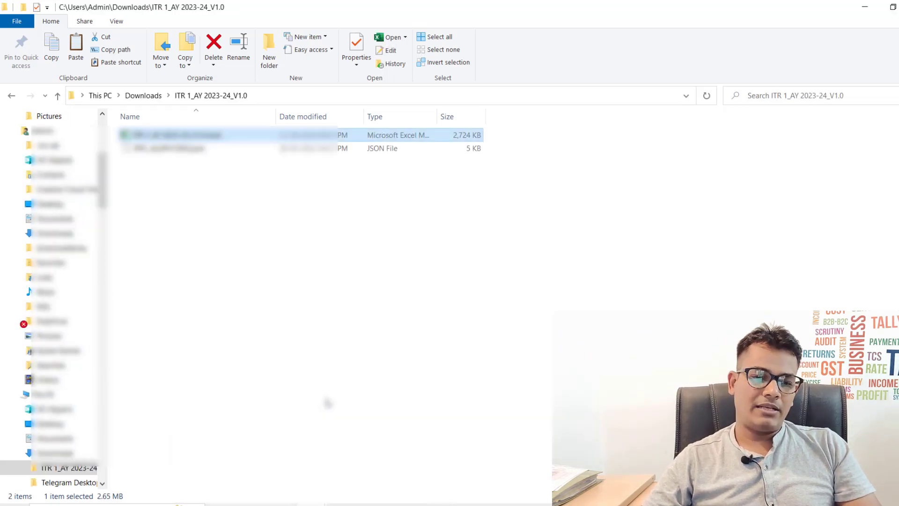
{"action": "key", "text": "Down"}
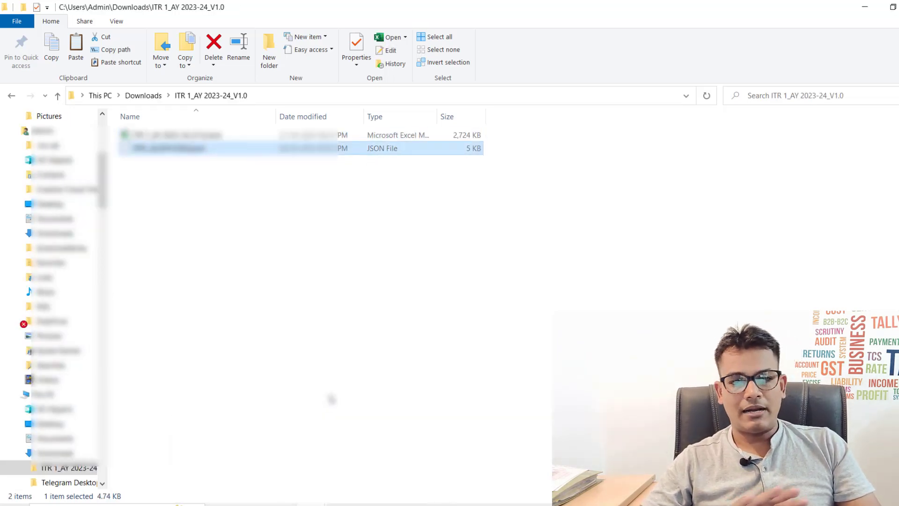
{"action": "key", "text": "Up"}
{"action": "key", "text": "Down"}
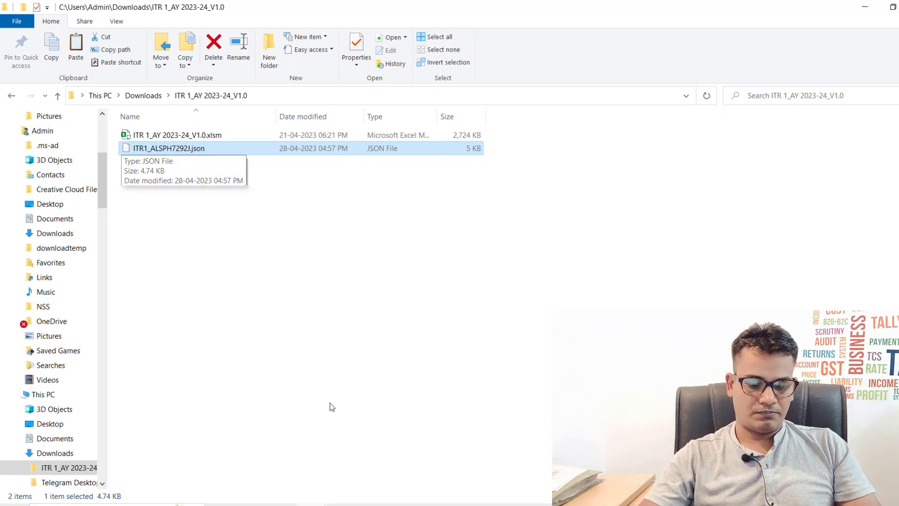
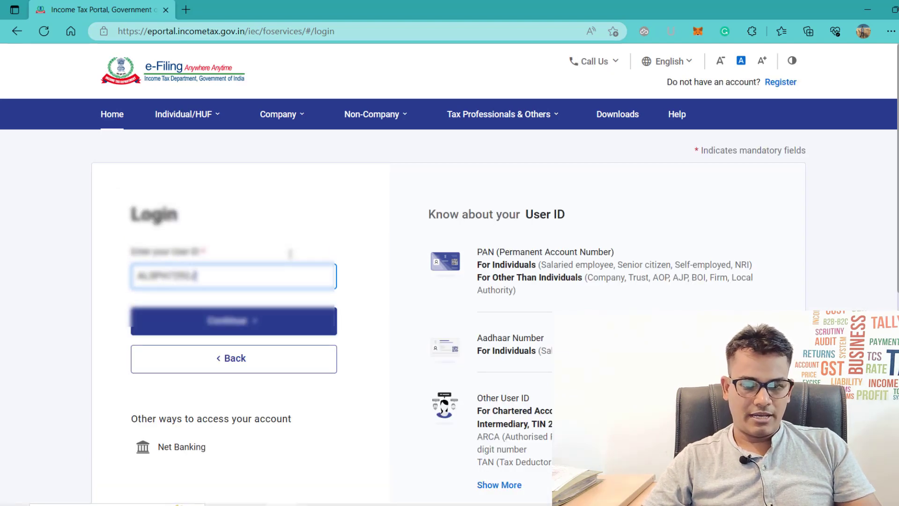
Step: Submit the user ID, confirm the secure access message, and log in with the account password
{"action": "key", "text": "Return"}
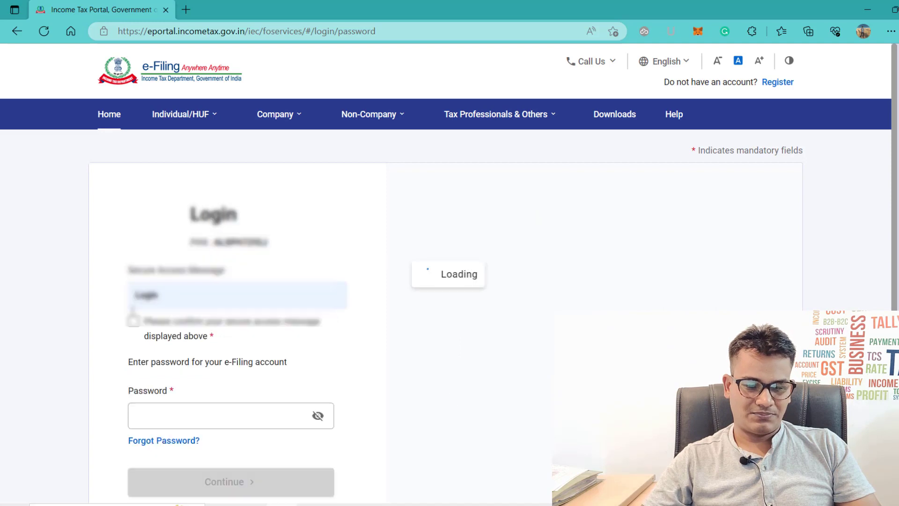
{"action": "left_click", "coordinate": [136, 322]}
{"action": "left_click", "coordinate": [202, 415]}
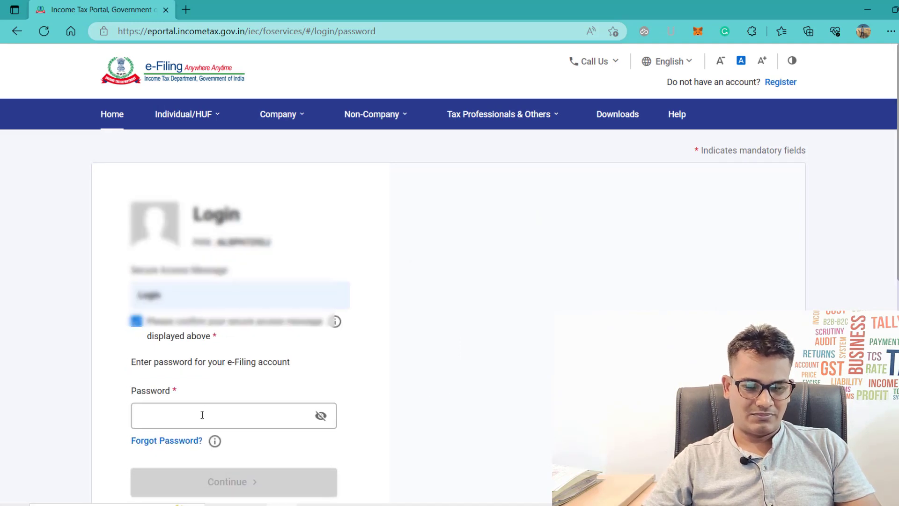
{"action": "type", "text": "••••"}
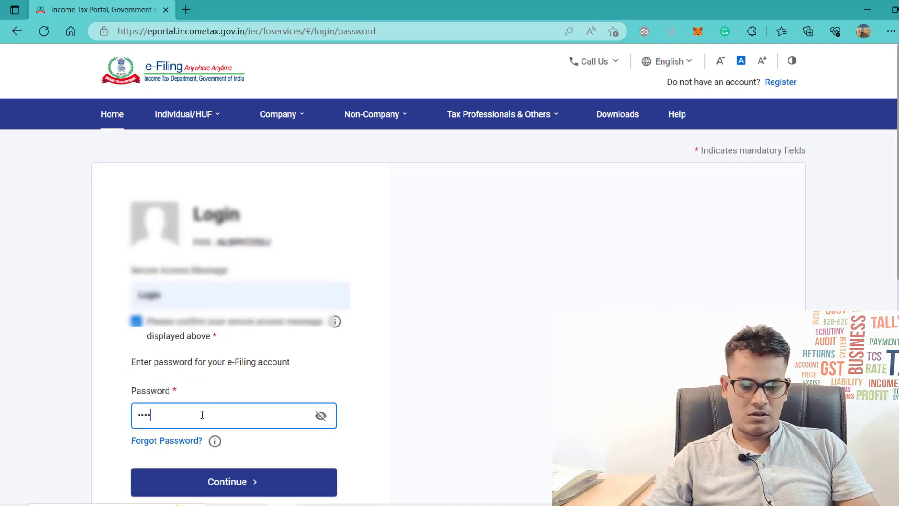
{"action": "type", "text": "•••••••"}
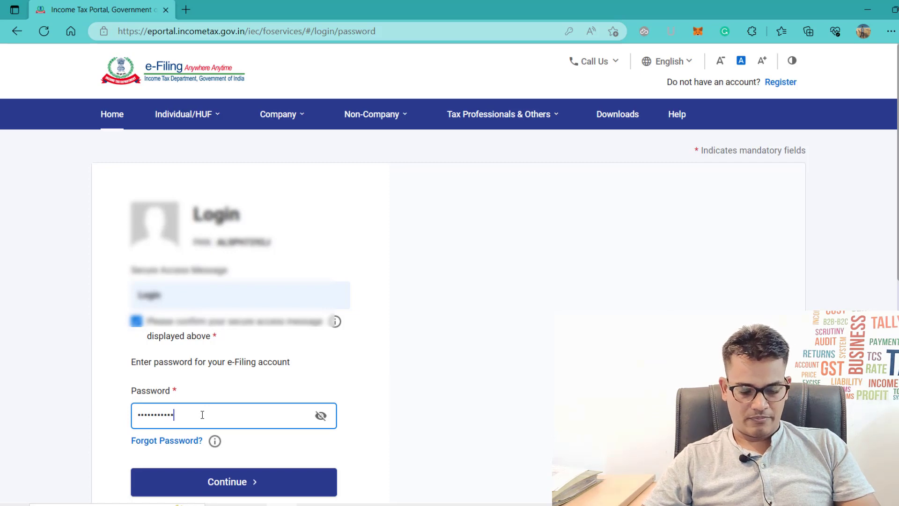
{"action": "key", "text": "Return"}
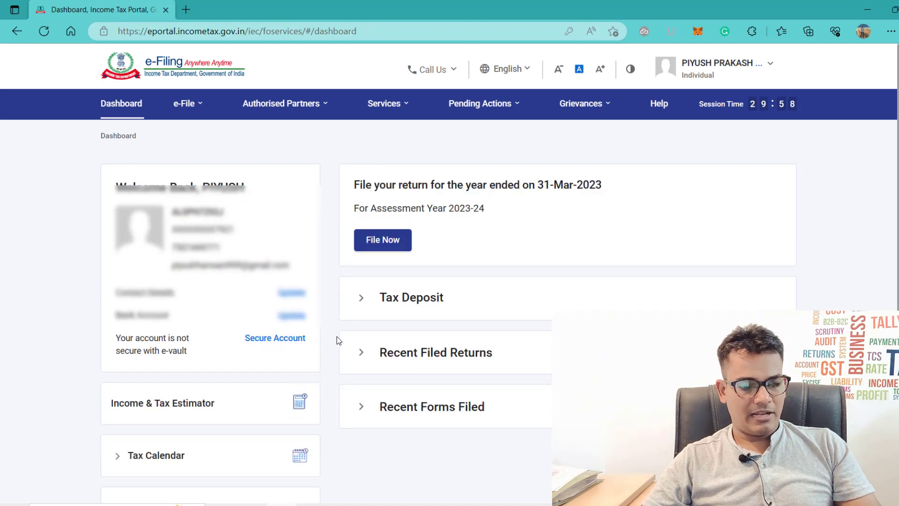
Step: Start a new income tax return under e-File and select assessment year 2023-24
{"action": "left_click", "coordinate": [185, 103]}
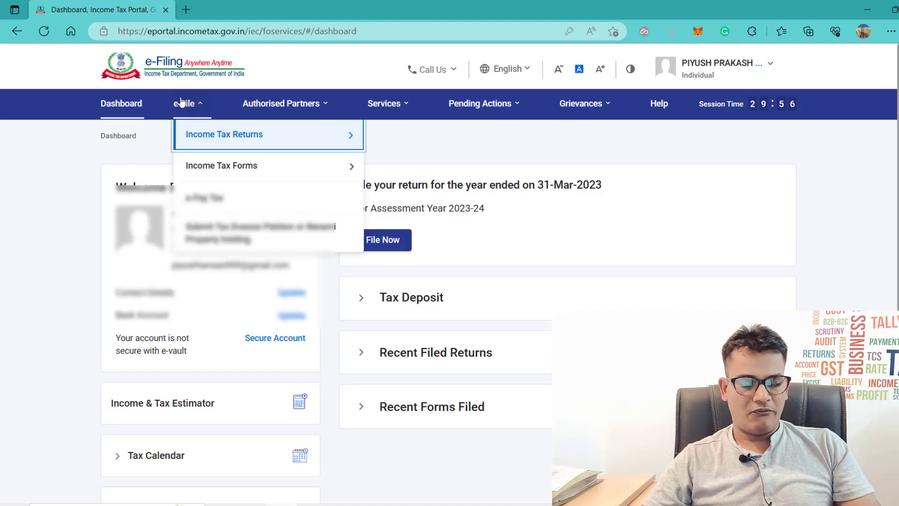
{"action": "mouse_move", "coordinate": [204, 133]}
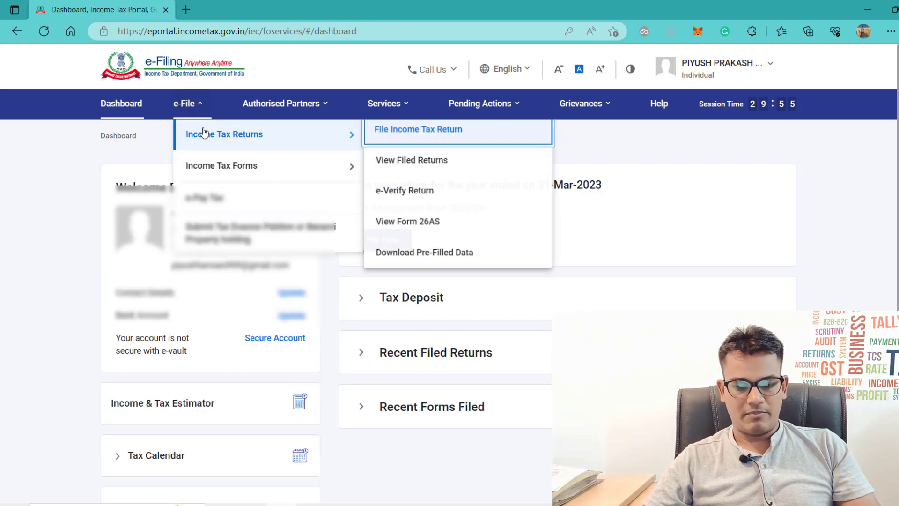
{"action": "left_click", "coordinate": [409, 130]}
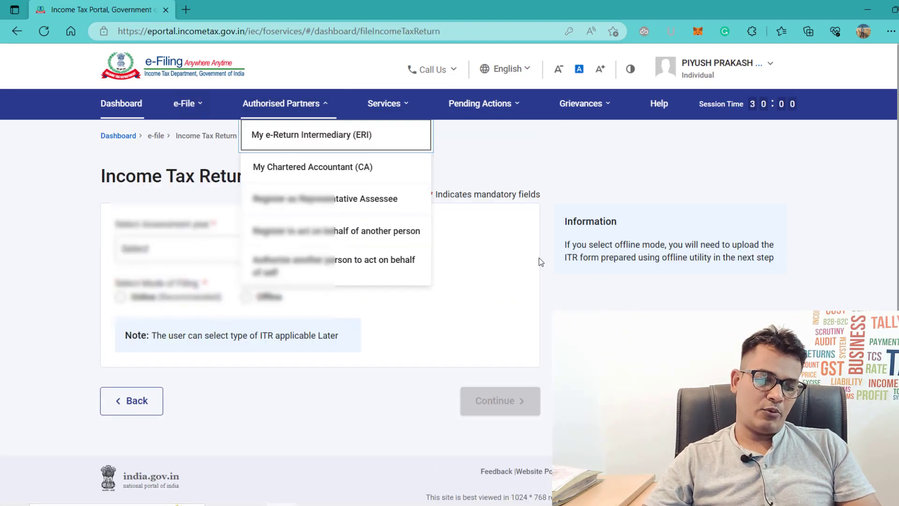
{"action": "left_click", "coordinate": [212, 257]}
{"action": "key", "text": "Down"}
{"action": "key", "text": "Return"}
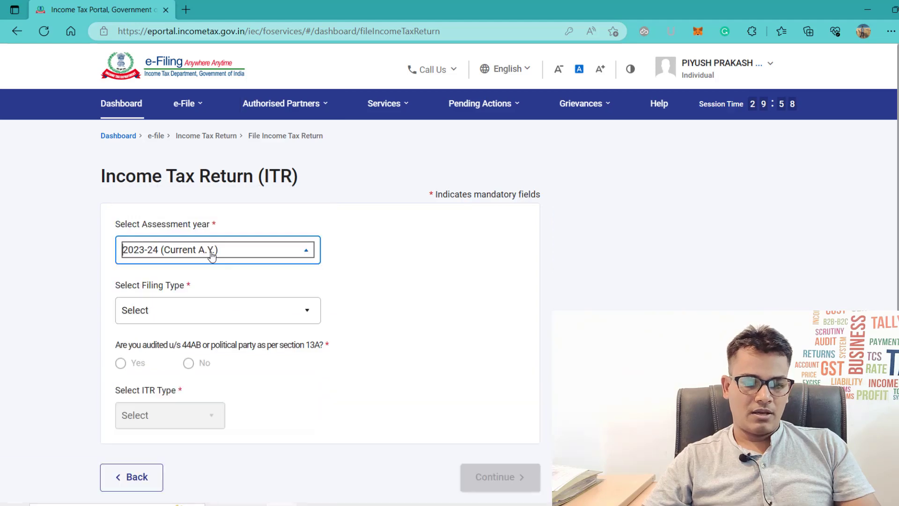
Step: Choose 139(1) Original Return, answer No to the audit question, select ITR-1, and continue
{"action": "scroll", "coordinate": [390, 297], "scroll_direction": "down", "scroll_amount": 2}
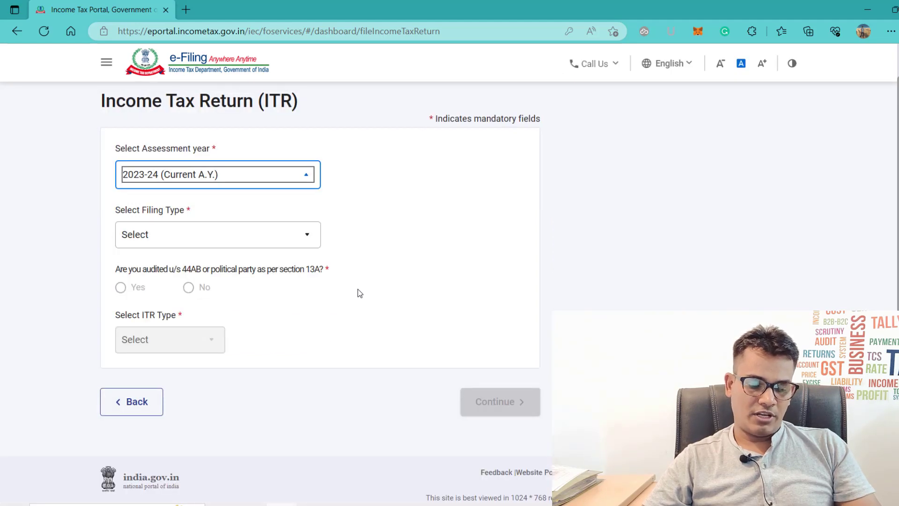
{"action": "left_click", "coordinate": [158, 235]}
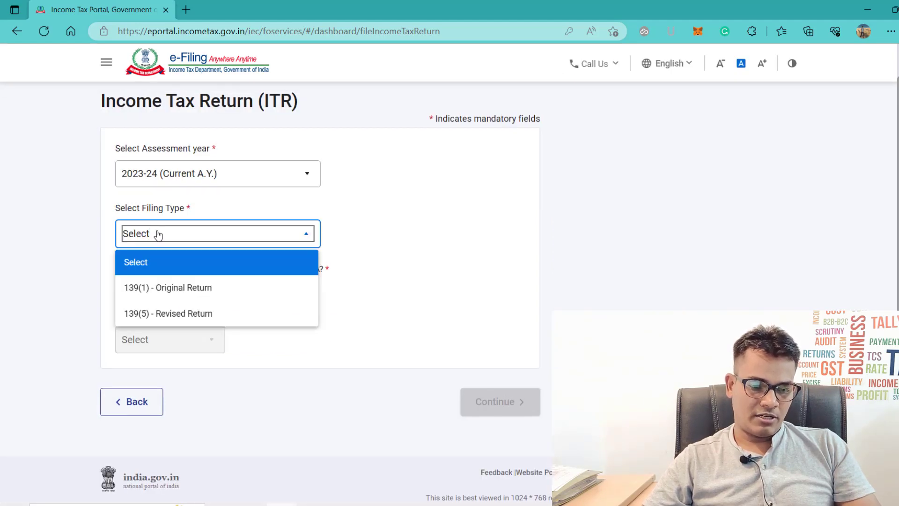
{"action": "left_click", "coordinate": [168, 291]}
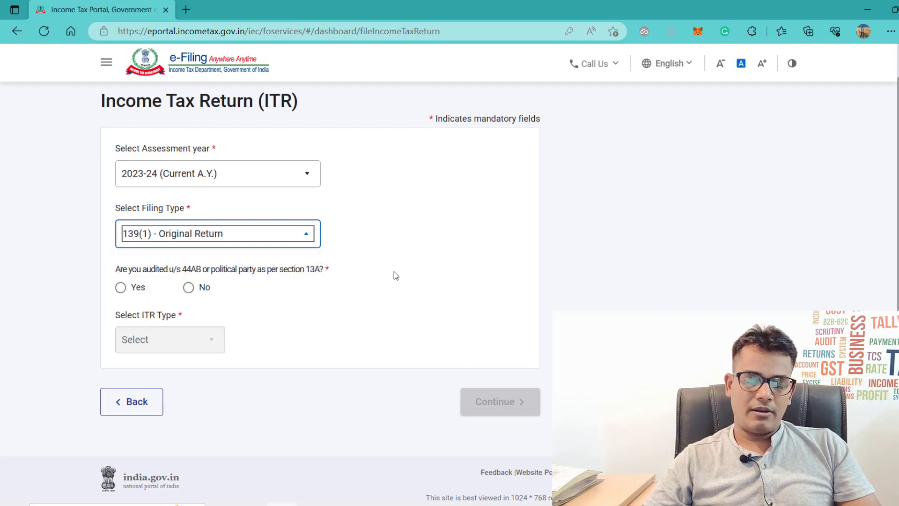
{"action": "scroll", "coordinate": [235, 411], "scroll_direction": "down", "scroll_amount": 1}
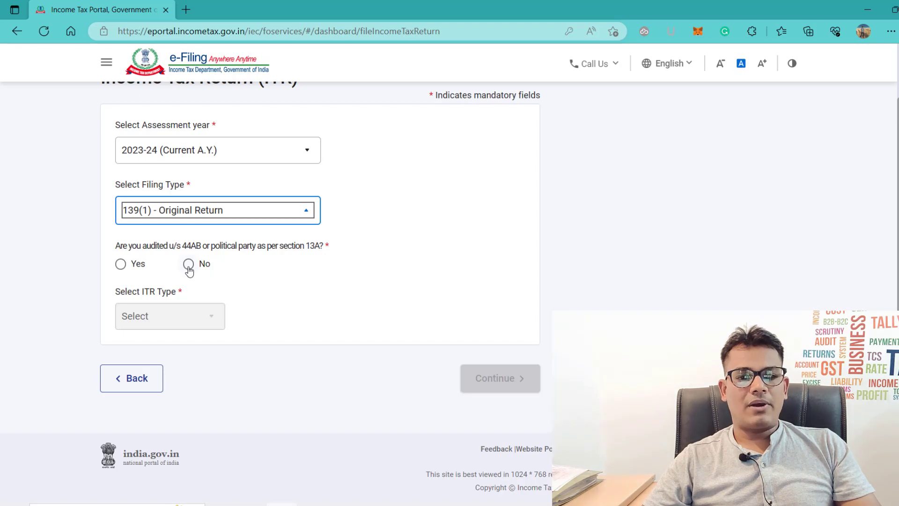
{"action": "left_click", "coordinate": [190, 270]}
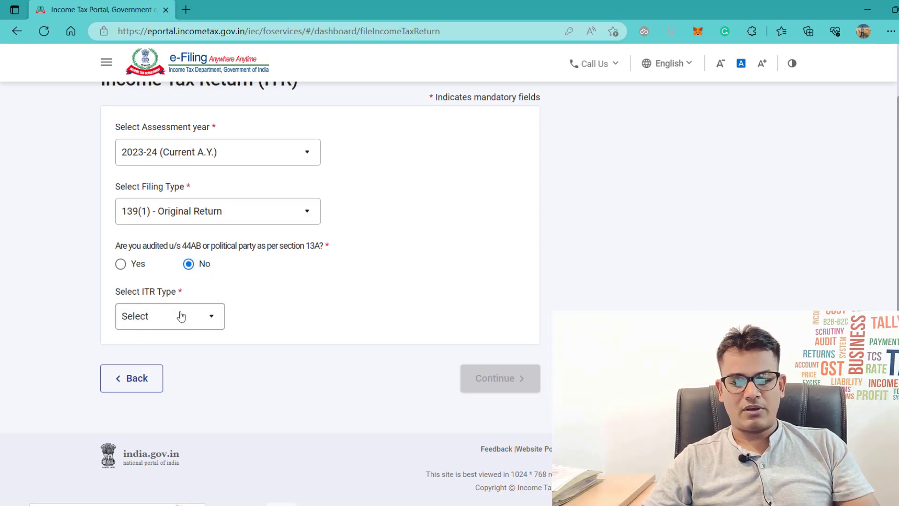
{"action": "left_click", "coordinate": [181, 316]}
{"action": "left_click", "coordinate": [148, 370]}
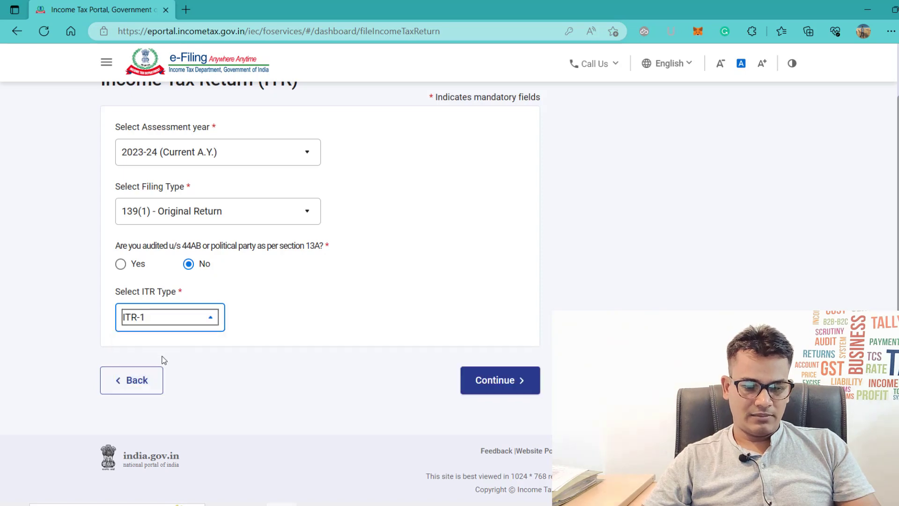
{"action": "left_click", "coordinate": [491, 385]}
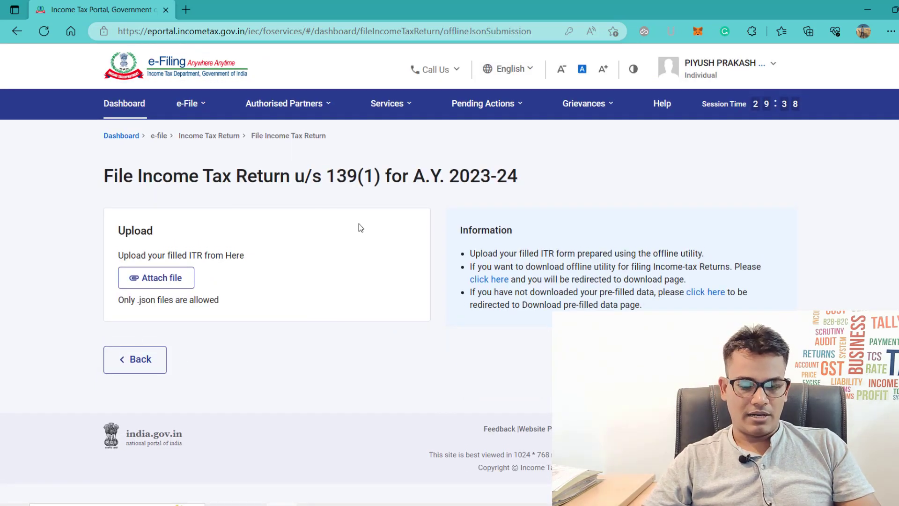
Step: Attach the ITR1 JSON from the ITR 1_AY 2023-24_V1.0 folder and proceed past successful validation to verification
{"action": "left_click", "coordinate": [178, 287]}
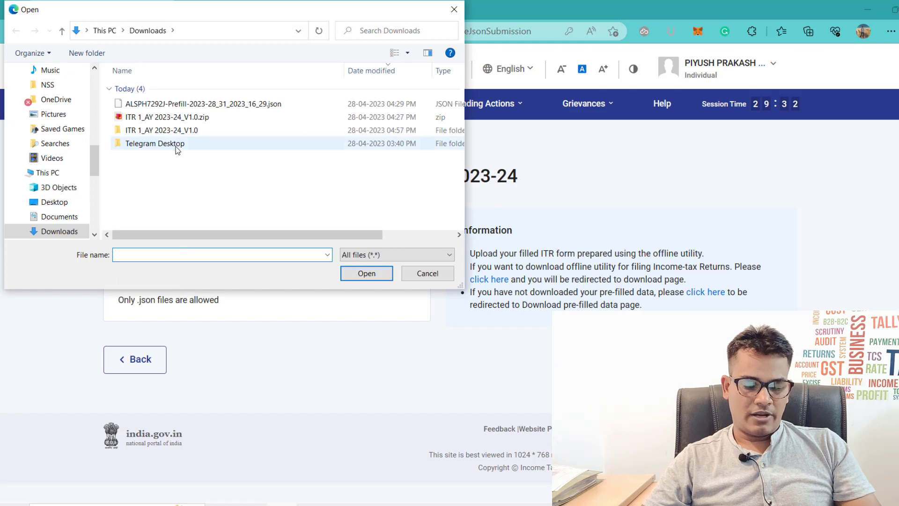
{"action": "left_click", "coordinate": [180, 121]}
{"action": "double_click", "coordinate": [180, 131]}
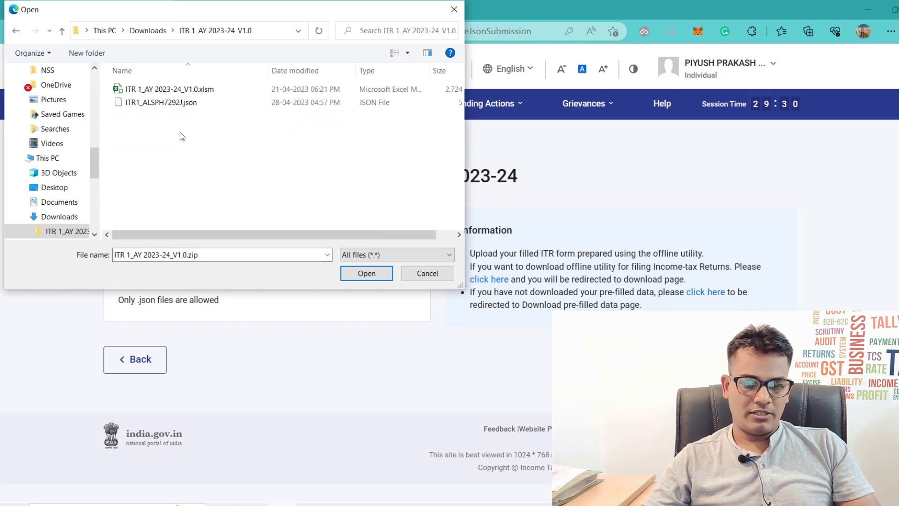
{"action": "key", "text": "Down"}
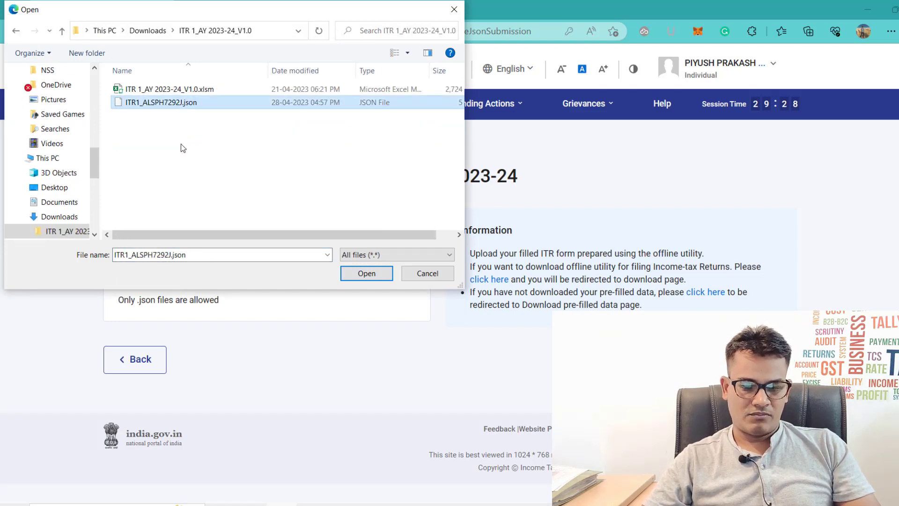
{"action": "key", "text": "Return"}
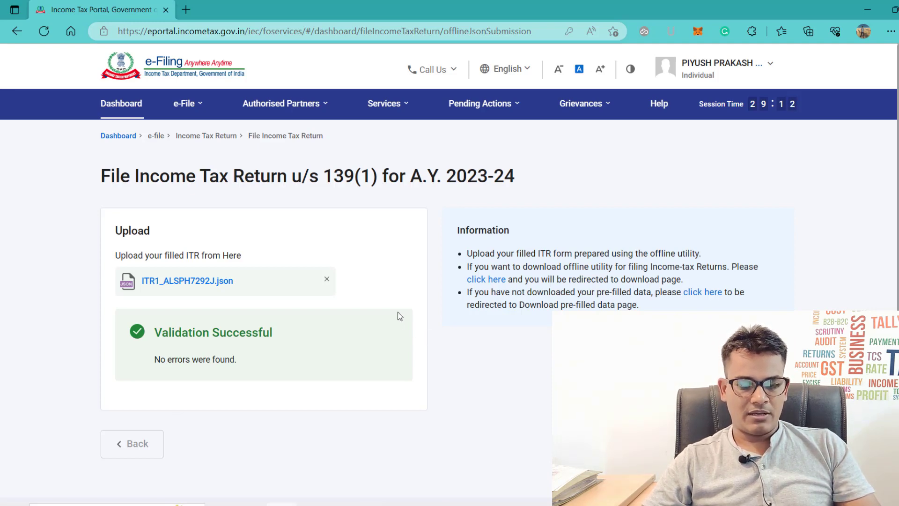
{"action": "left_click", "coordinate": [736, 444]}
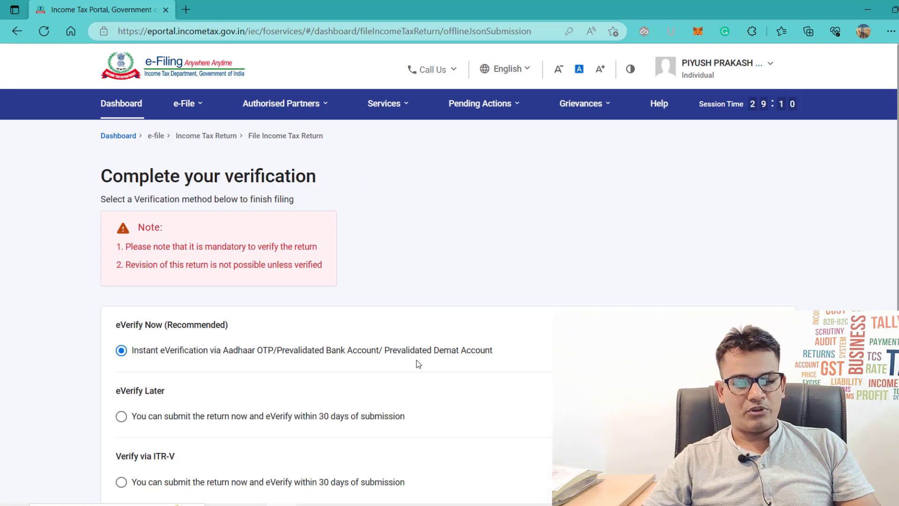
{"action": "scroll", "coordinate": [417, 360], "scroll_direction": "down", "scroll_amount": 2}
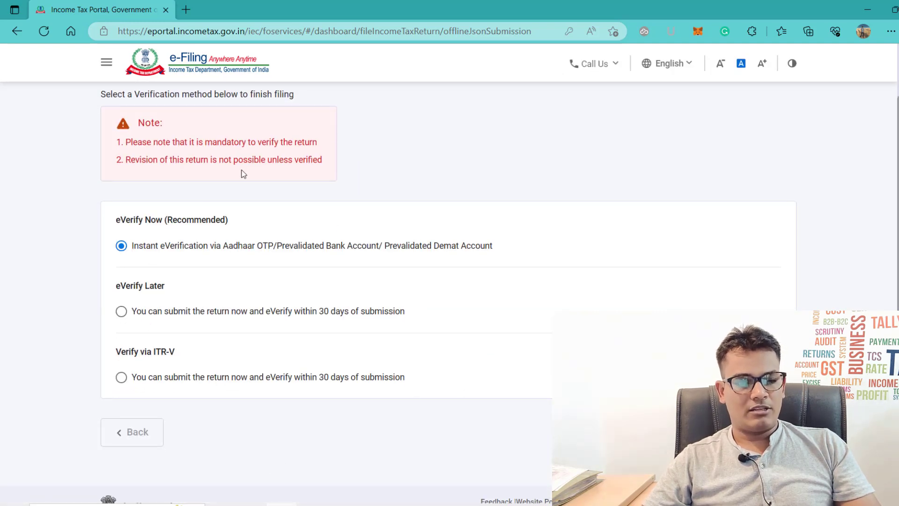